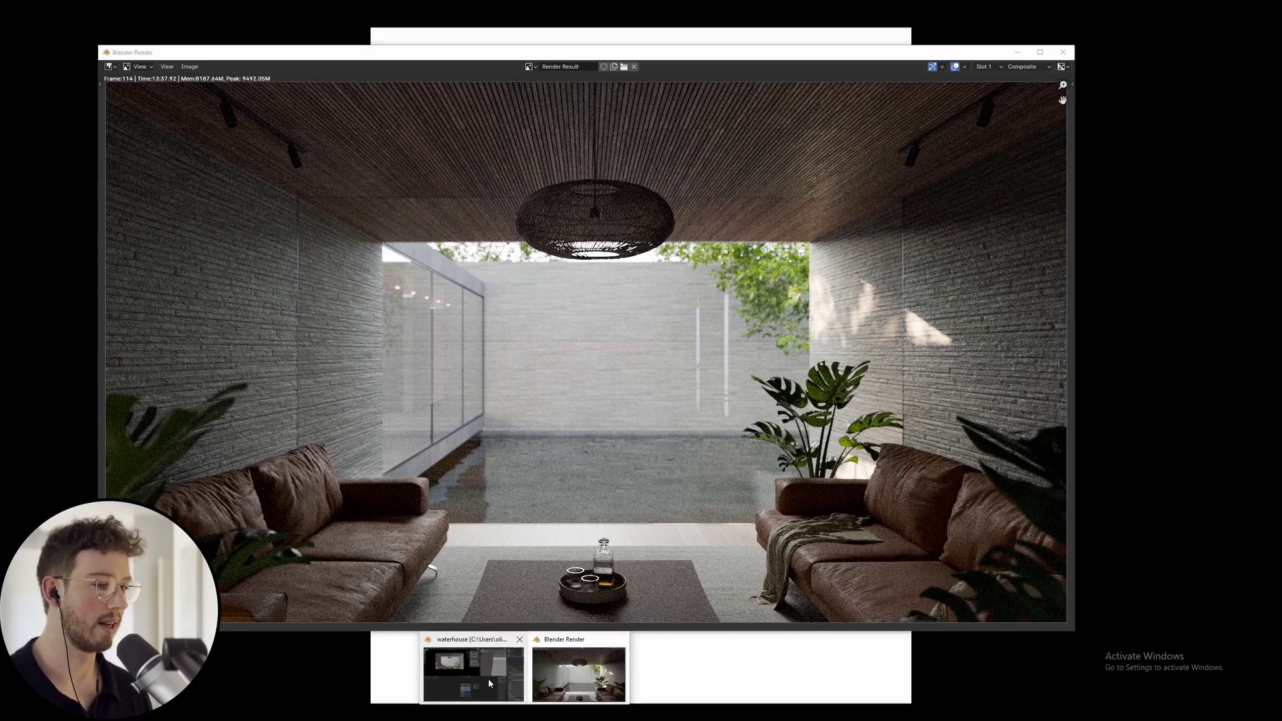
- Review the Output, Render (Cycles GPU, 2500 samples) and View Layer render-pass settings
click(472, 671)
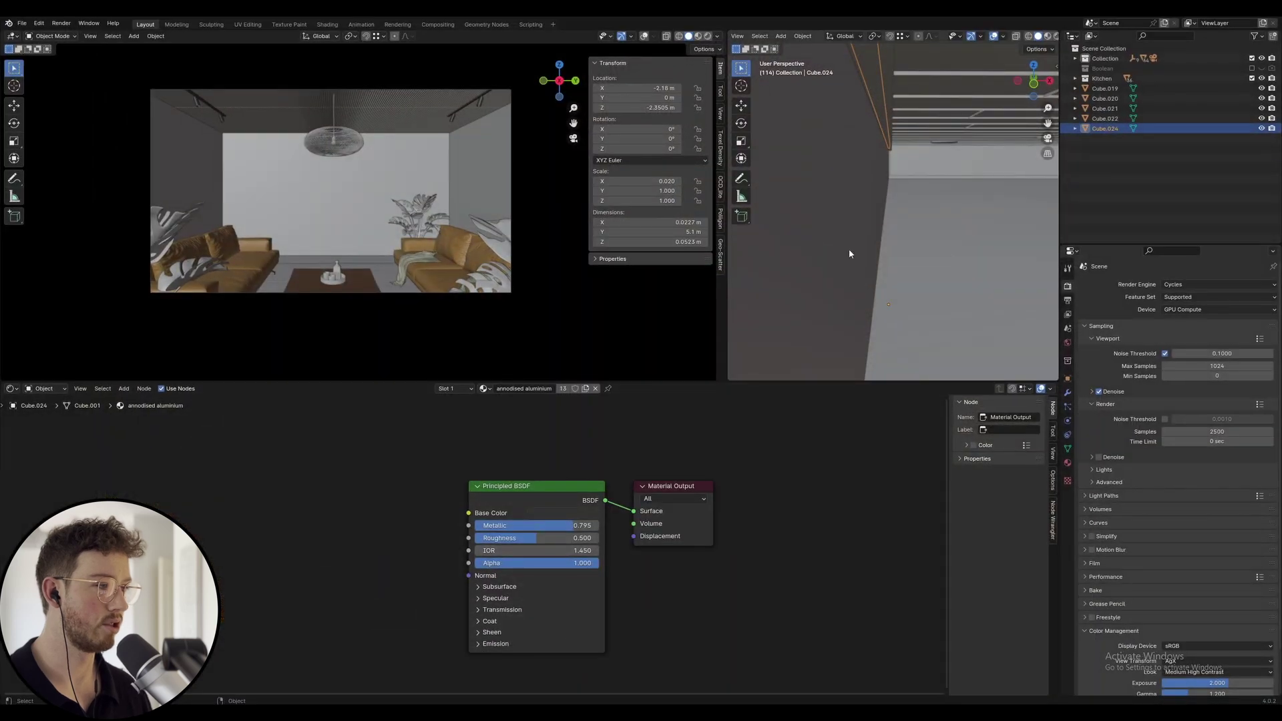
click(1068, 300)
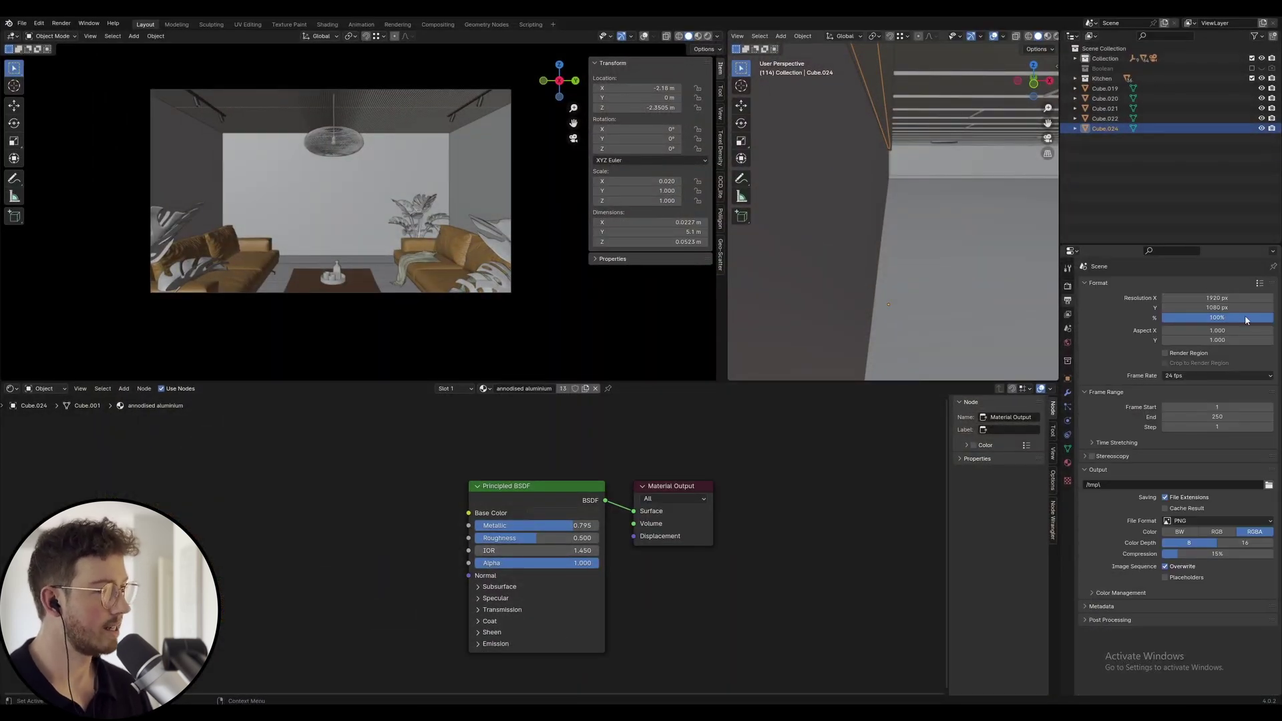
click(1068, 286)
scroll(1211, 608, down, 1)
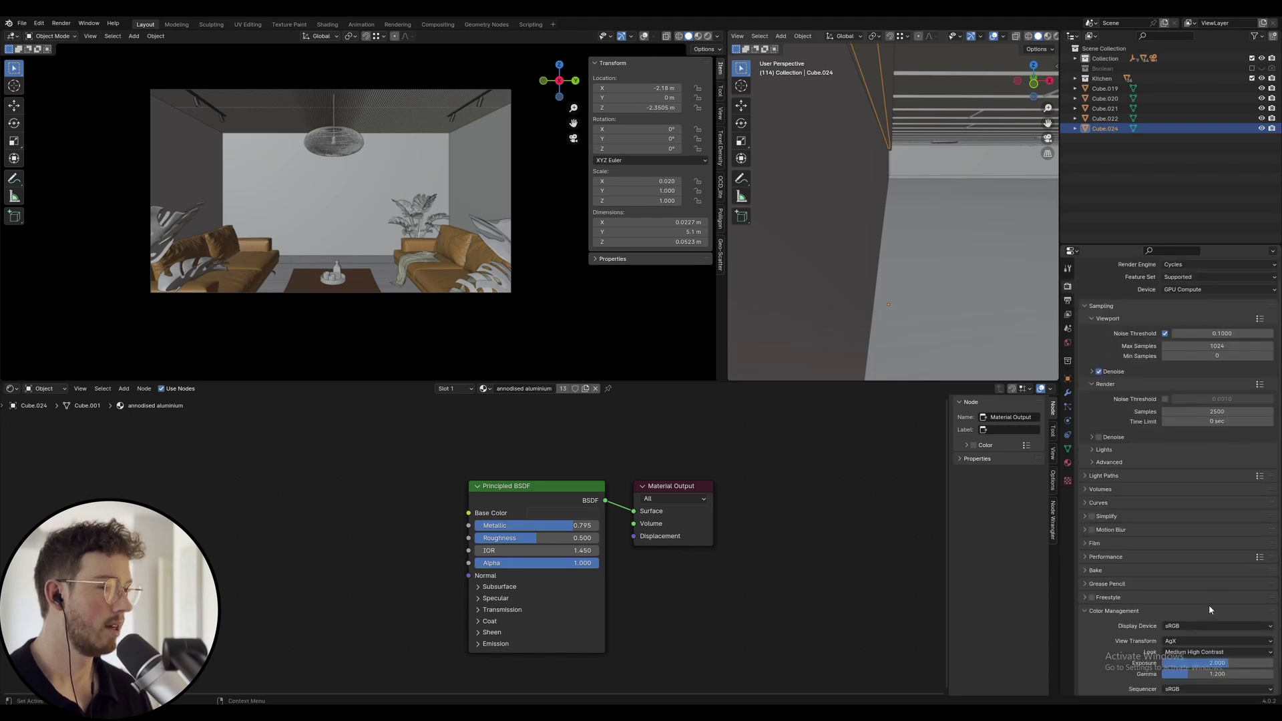
scroll(1159, 555, up, 1)
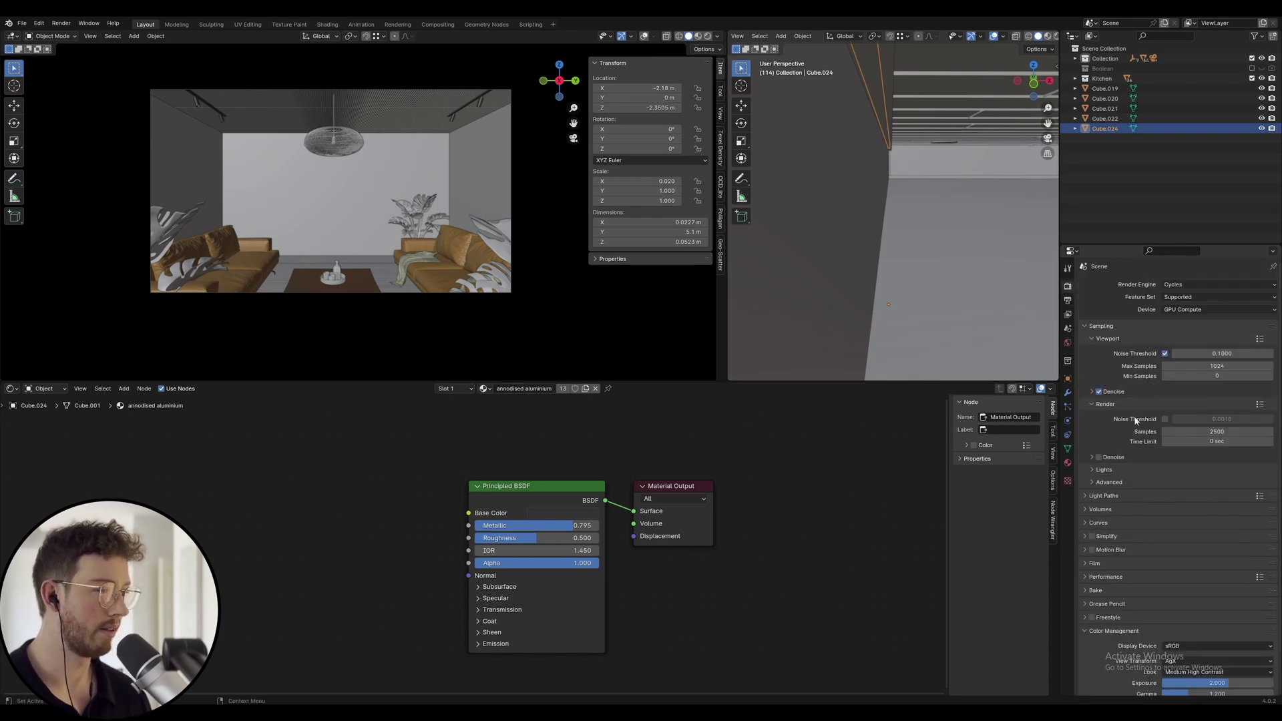
scroll(1168, 508, down, 2)
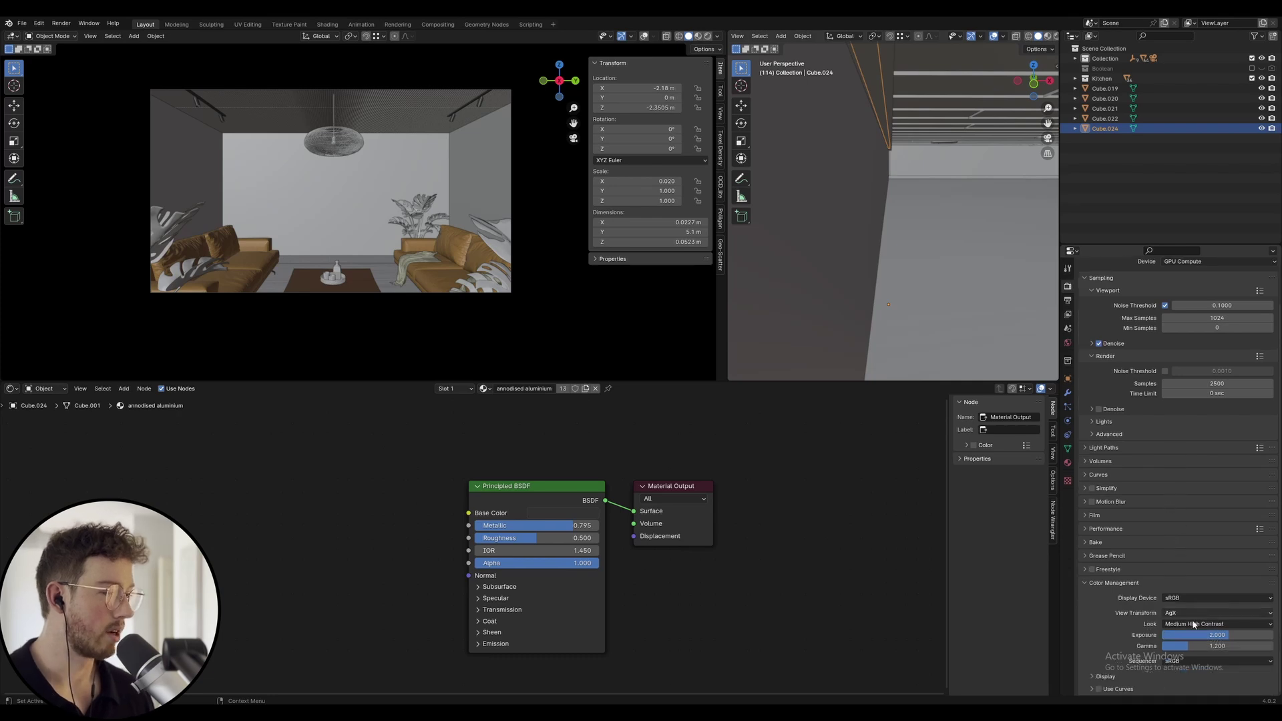
scroll(1237, 600, up, 2)
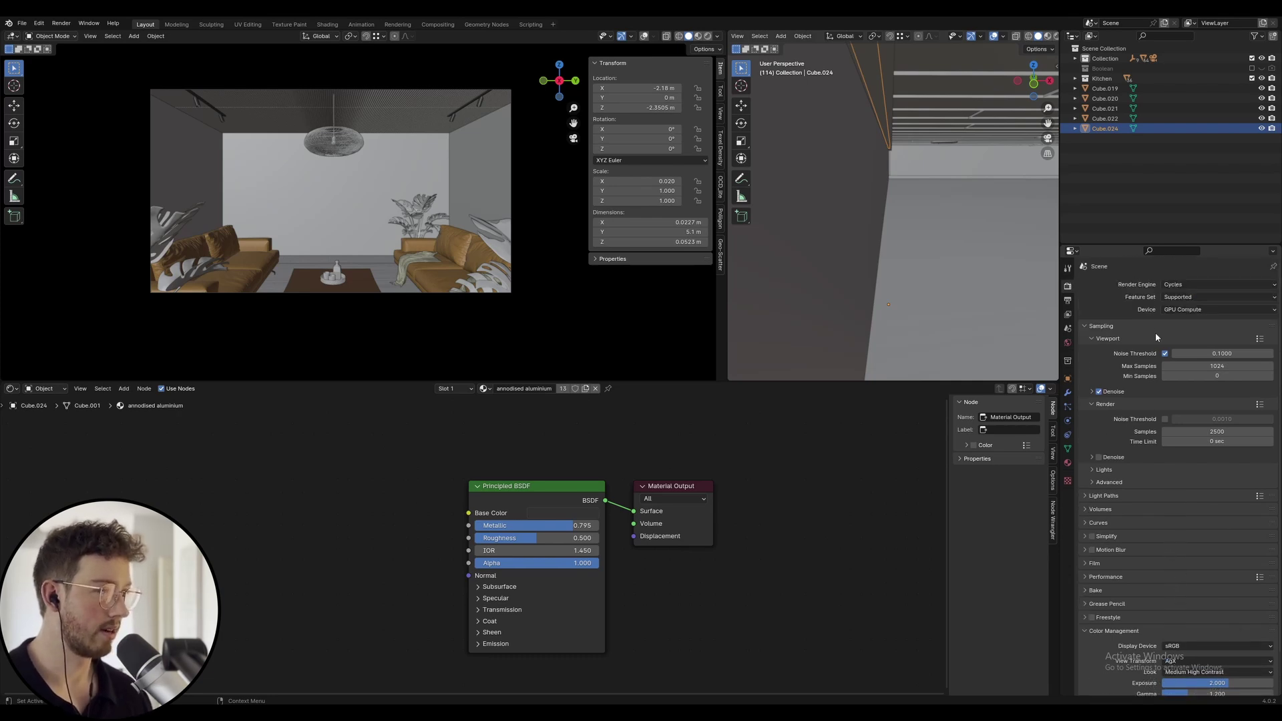
click(1068, 316)
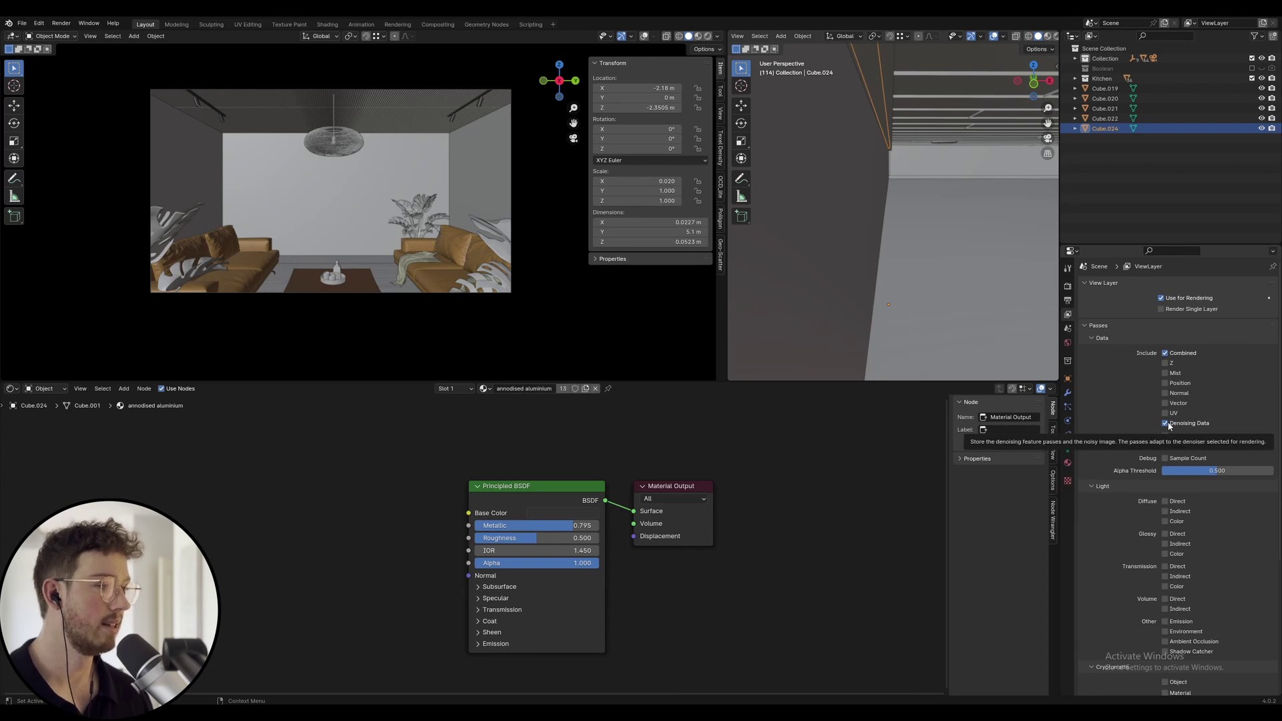
- In the compositing node tree, move the Render Layers node up and to the left
click(438, 25)
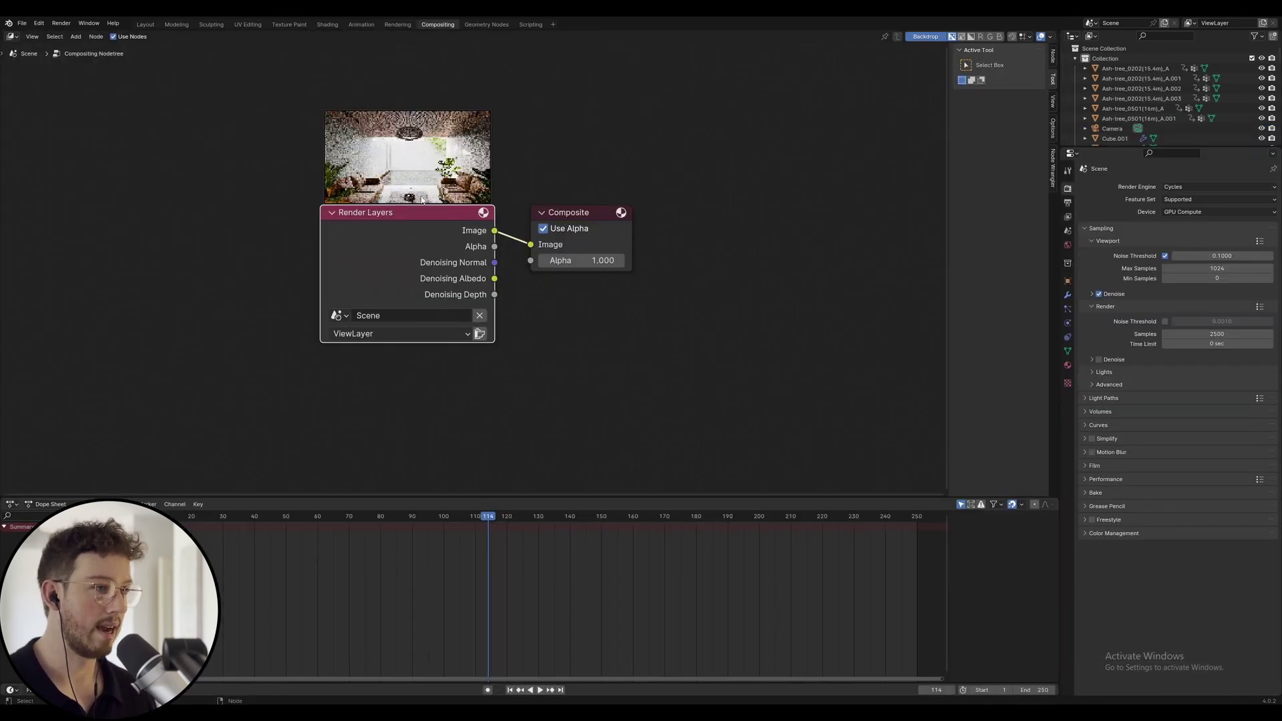
drag(403, 237, 224, 155)
click(259, 158)
click(224, 154)
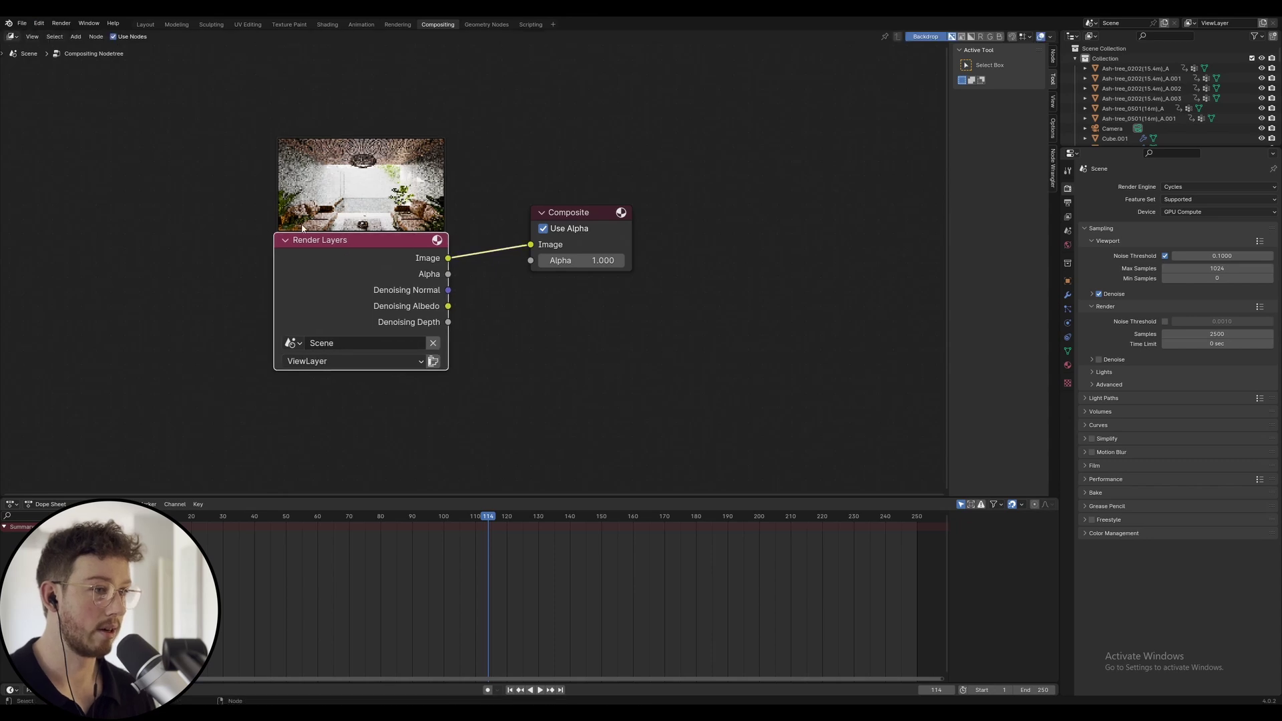
drag(444, 281, 282, 233)
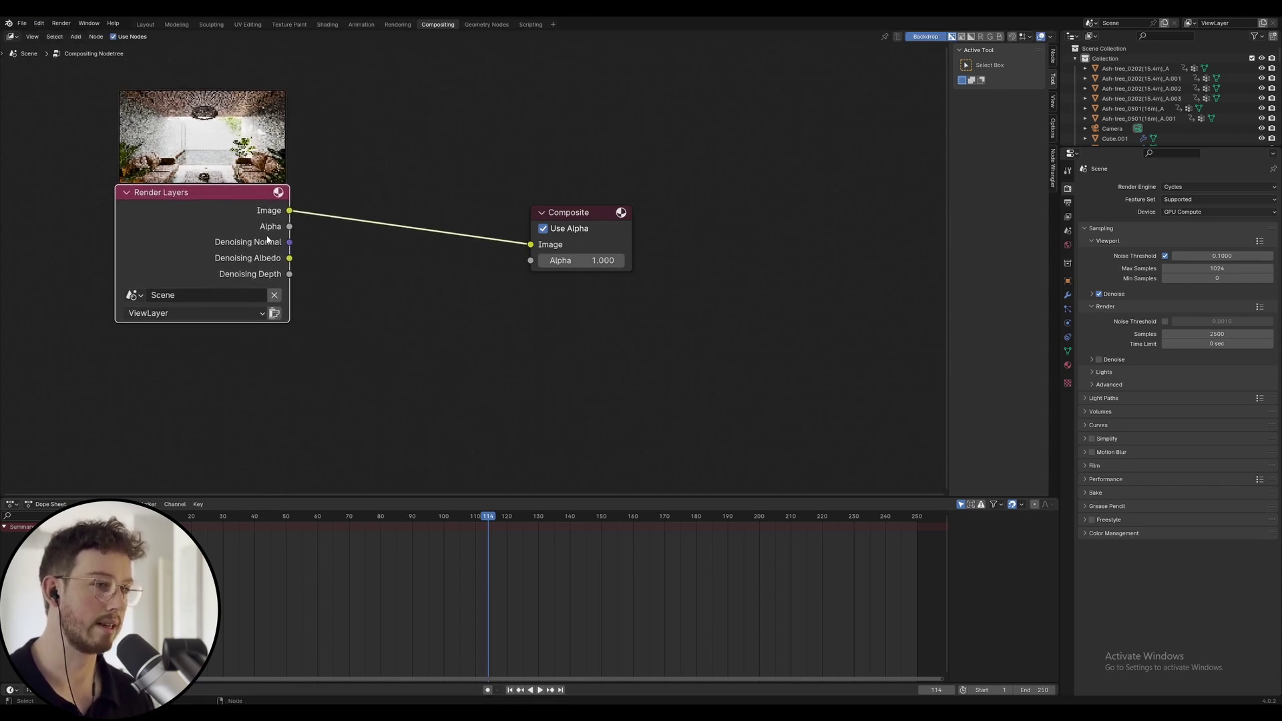
click(367, 286)
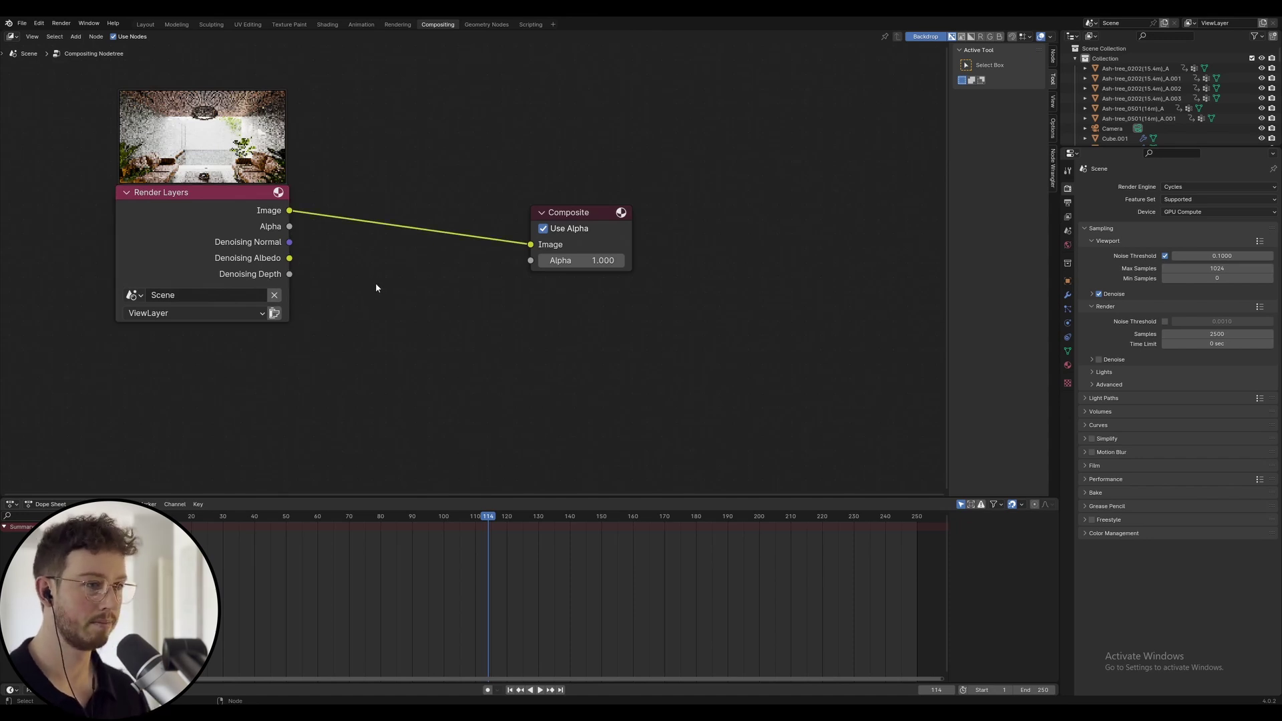
- Add a Denoise node fed by Image, Denoising Normal and Albedo, outputting to Composite
key(shift+a)
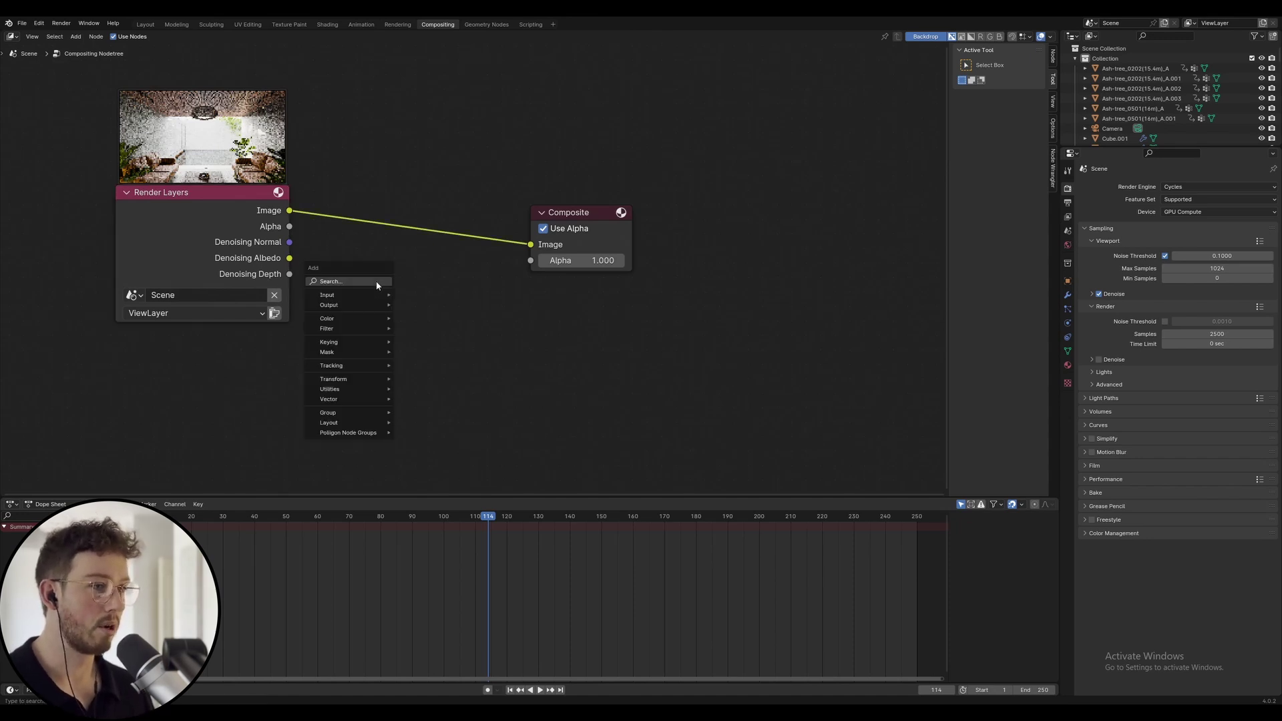
click(375, 281)
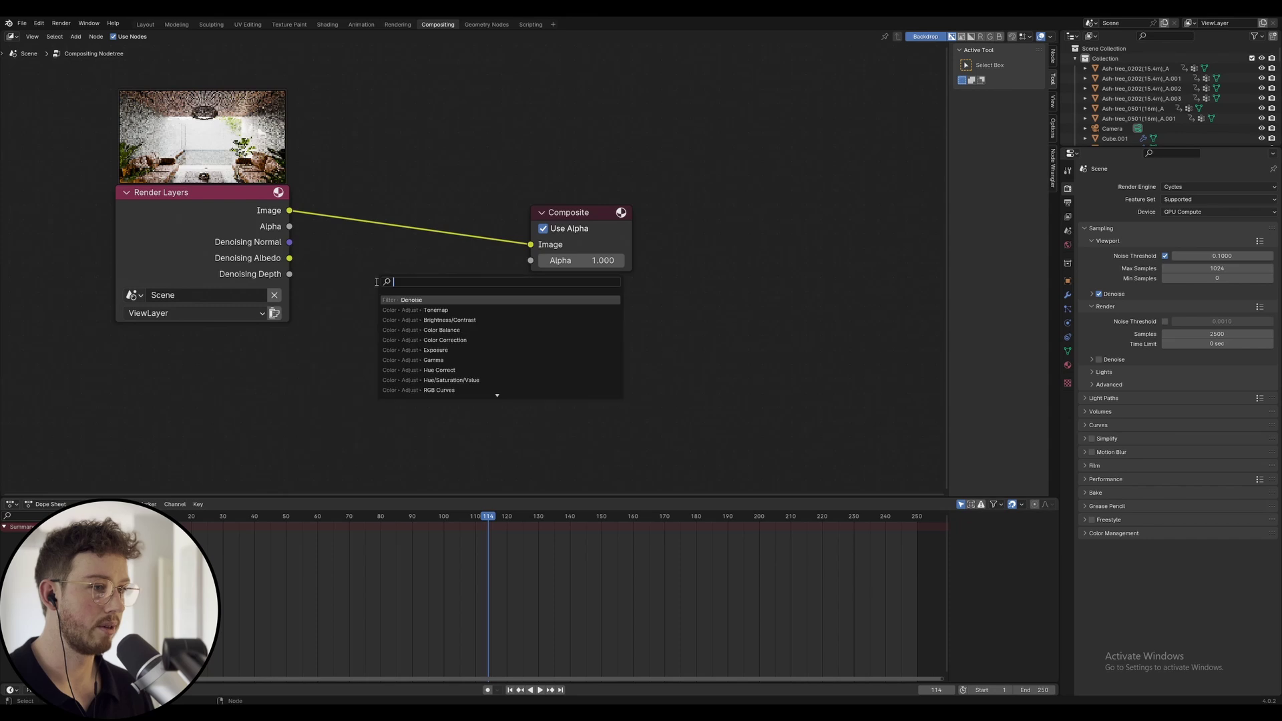
click(417, 302)
click(419, 303)
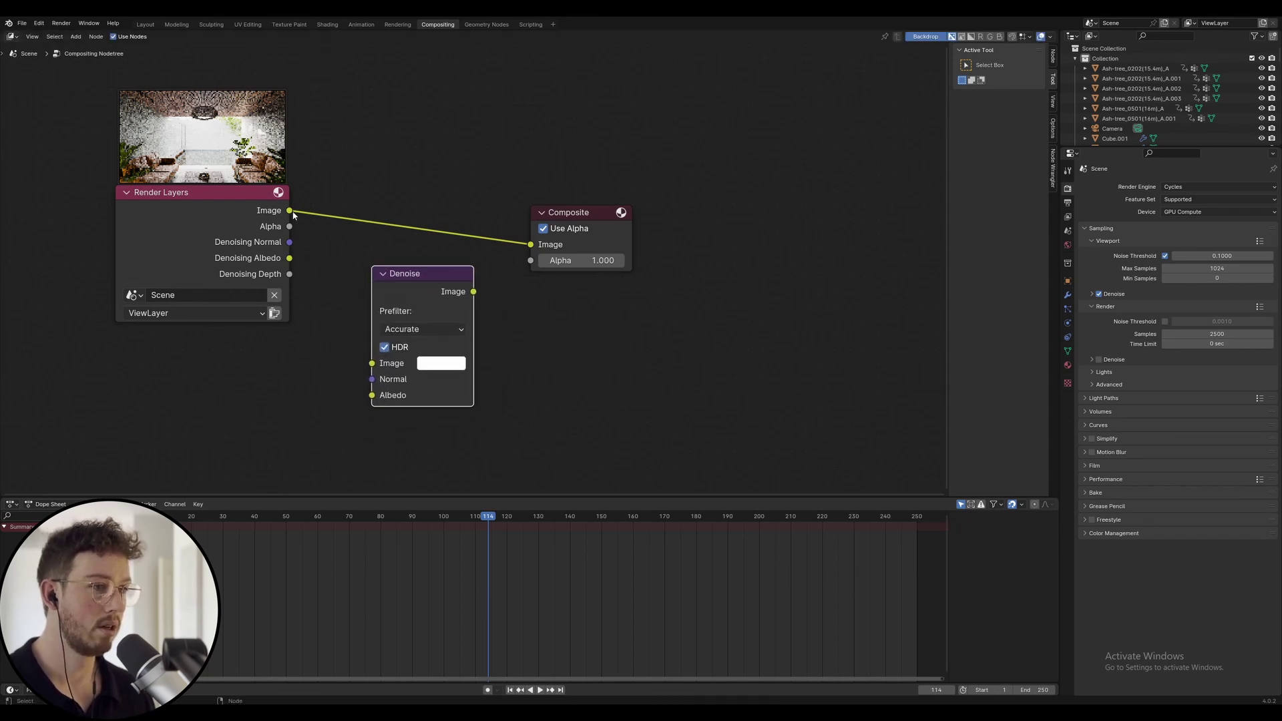
click(337, 286)
mouse_move(372, 363)
mouse_down()
mouse_move(289, 211)
mouse_move(397, 398)
mouse_move(372, 379)
mouse_up()
drag(290, 259, 372, 395)
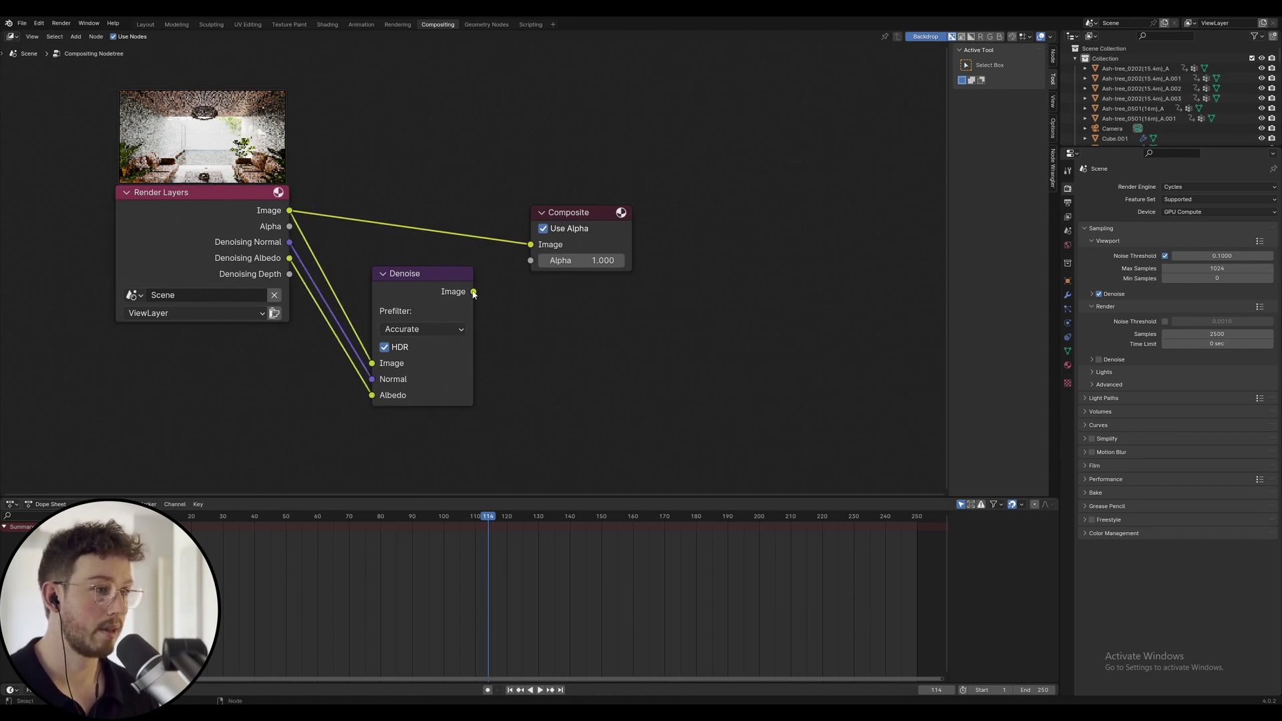
drag(474, 291, 531, 244)
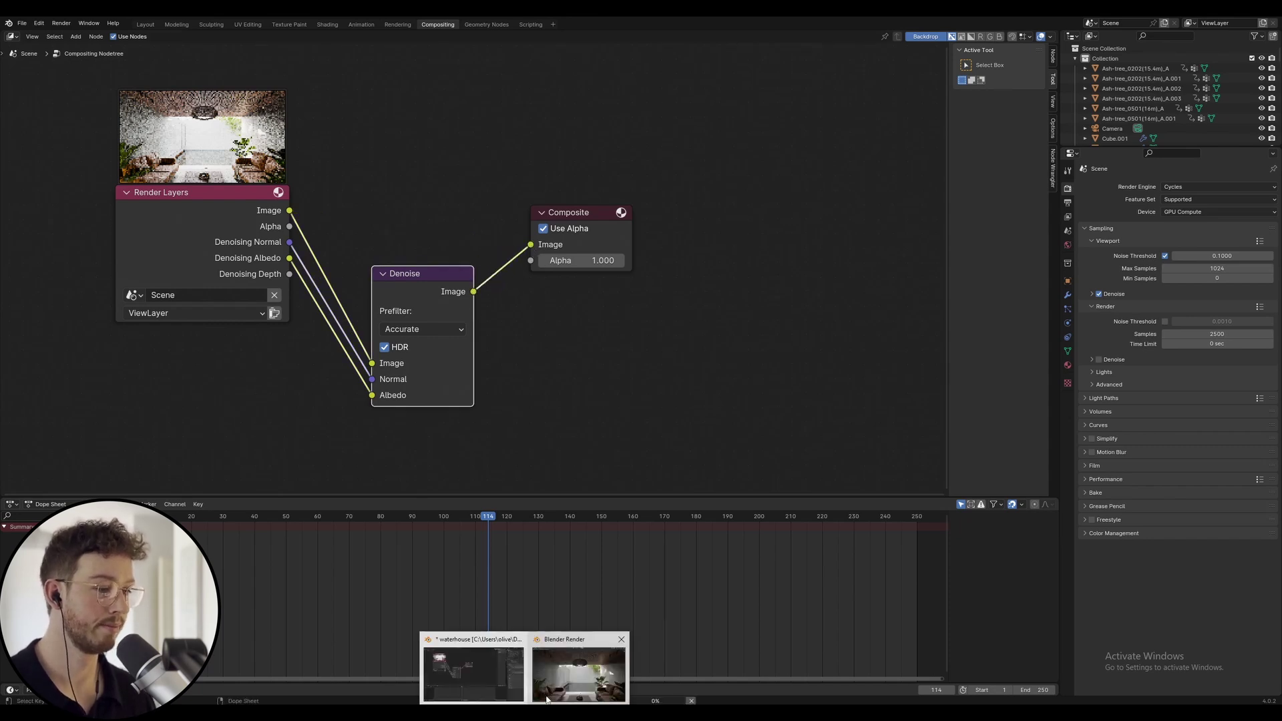
- Zoom and pan around the finished denoised render, then shift the render window left
click(576, 668)
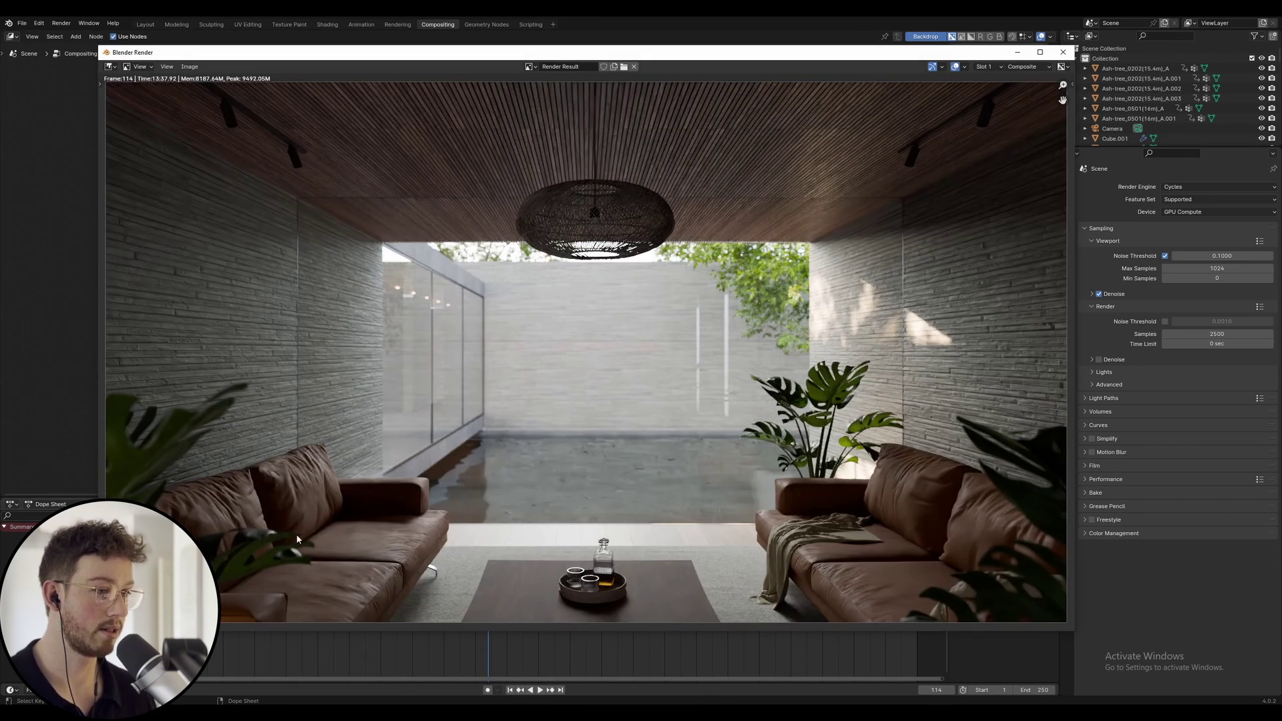
scroll(788, 494, down, 2)
drag(724, 466, 654, 411)
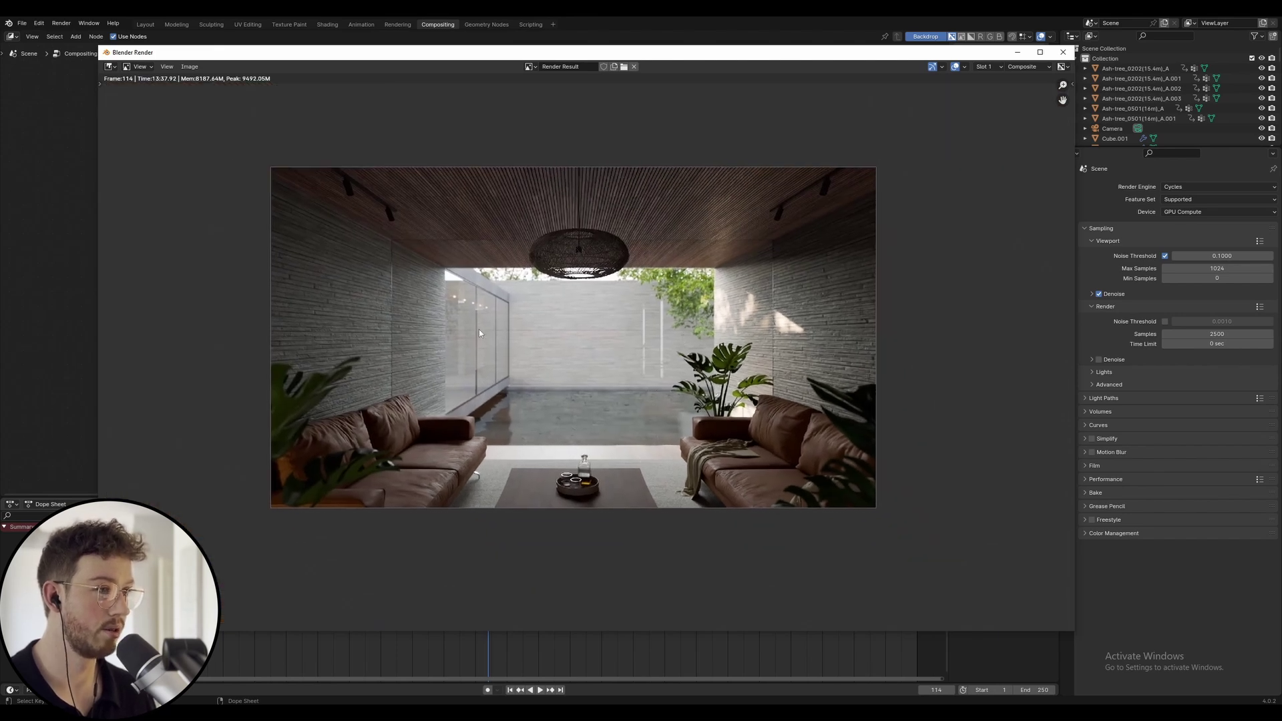
scroll(598, 431, up, 1)
scroll(571, 443, down, 1)
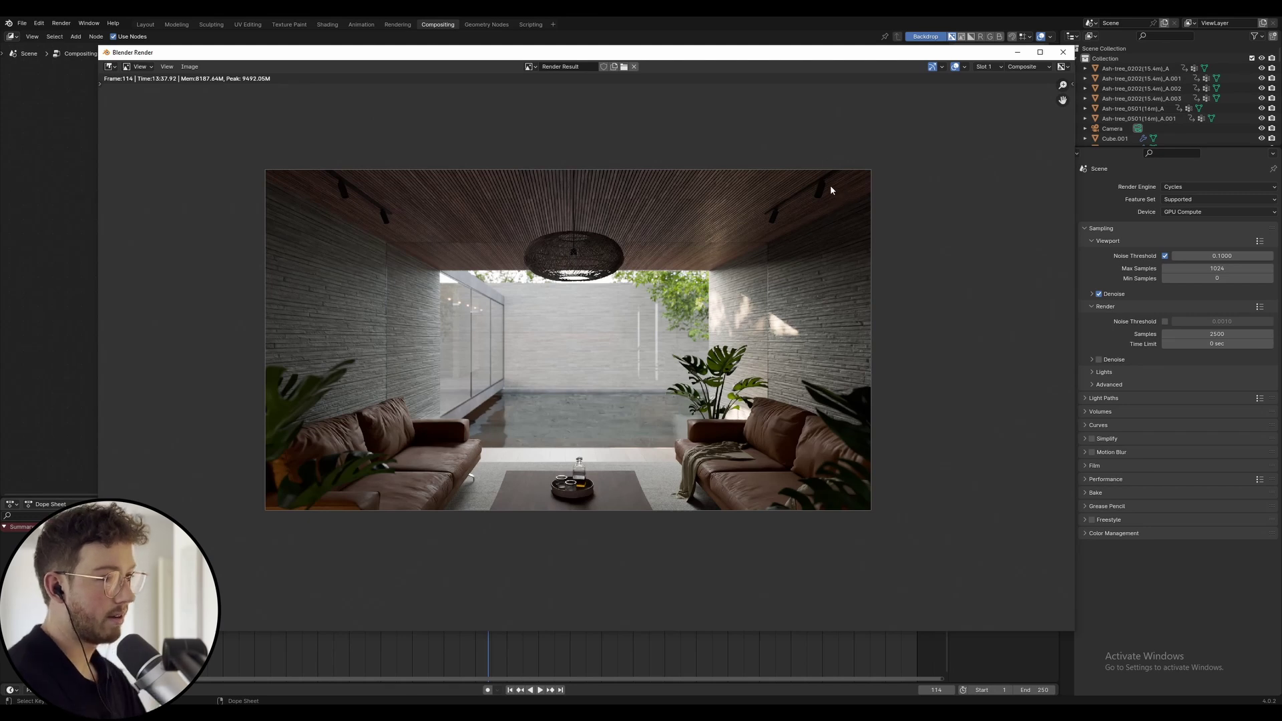
scroll(606, 392, up, 2)
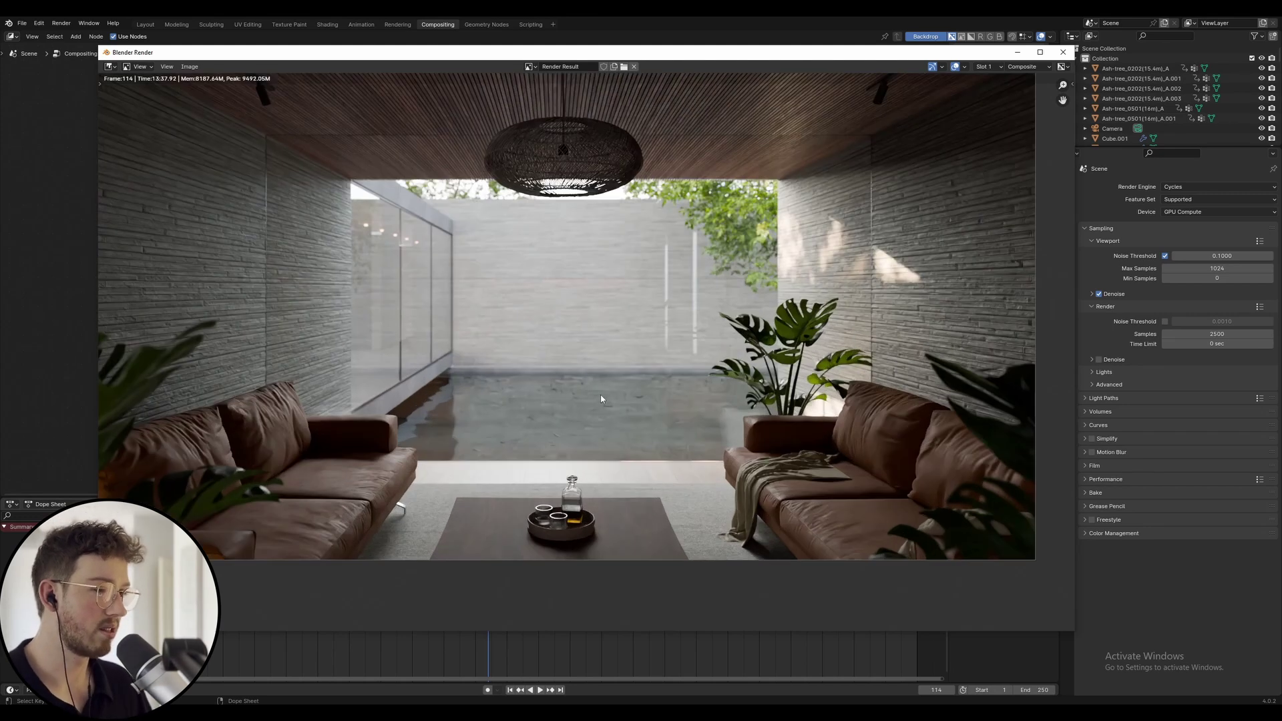
scroll(639, 410, down, 1)
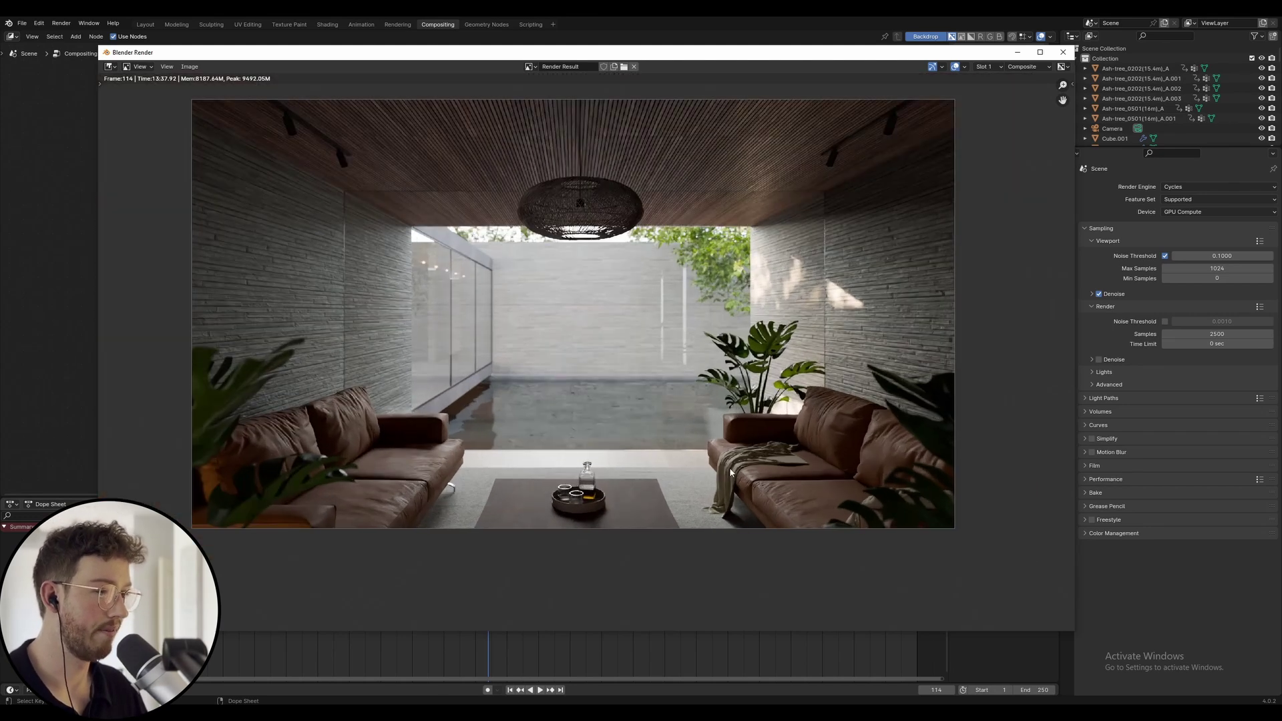
scroll(730, 471, up, 3)
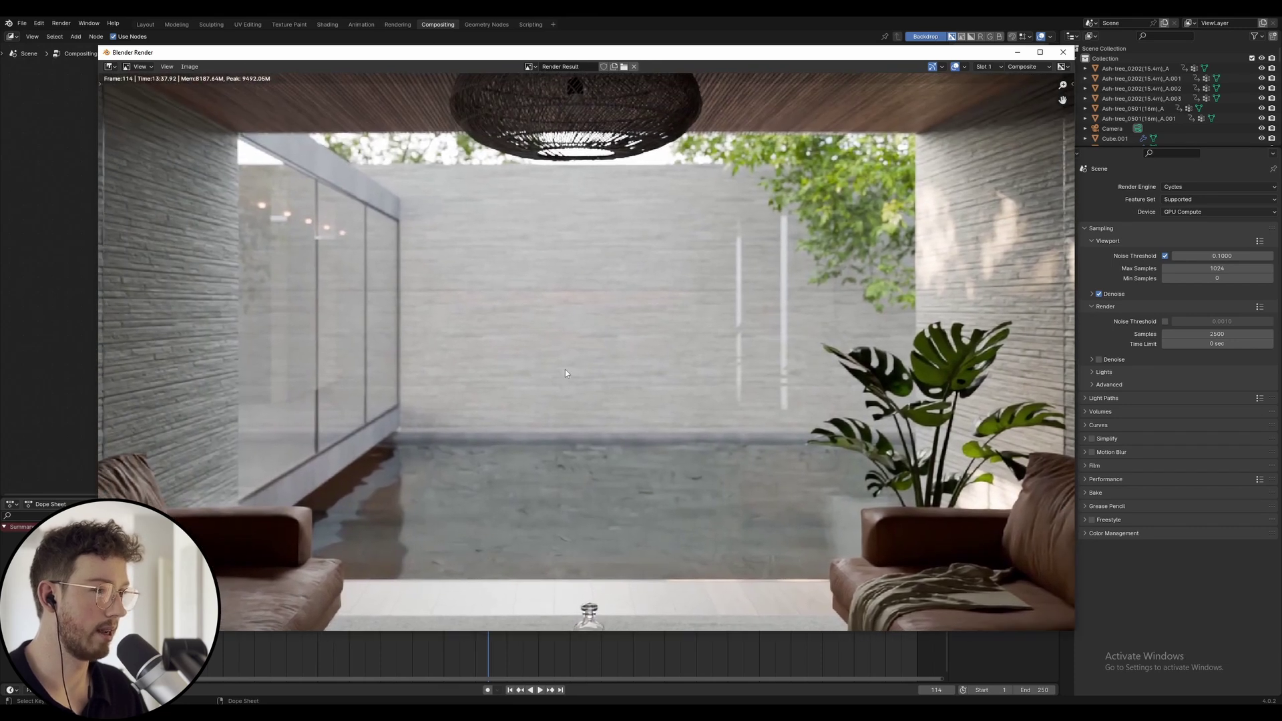
scroll(660, 413, down, 2)
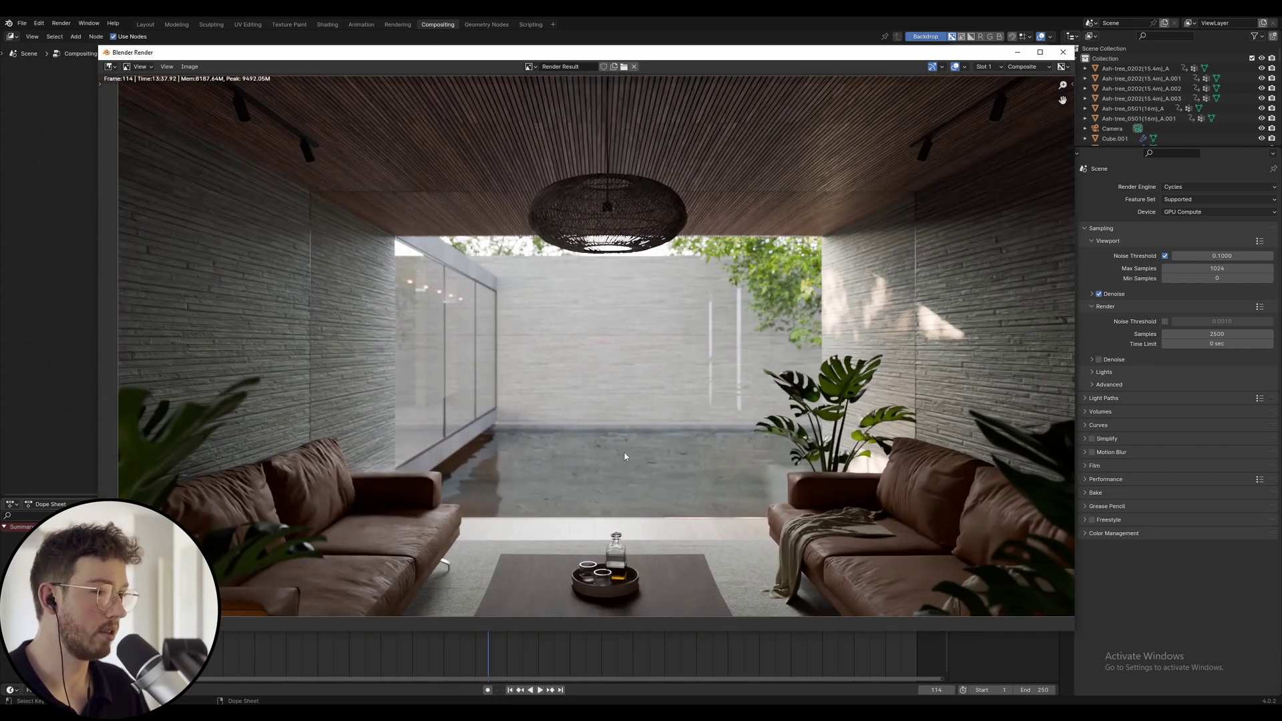
scroll(612, 328, down, 1)
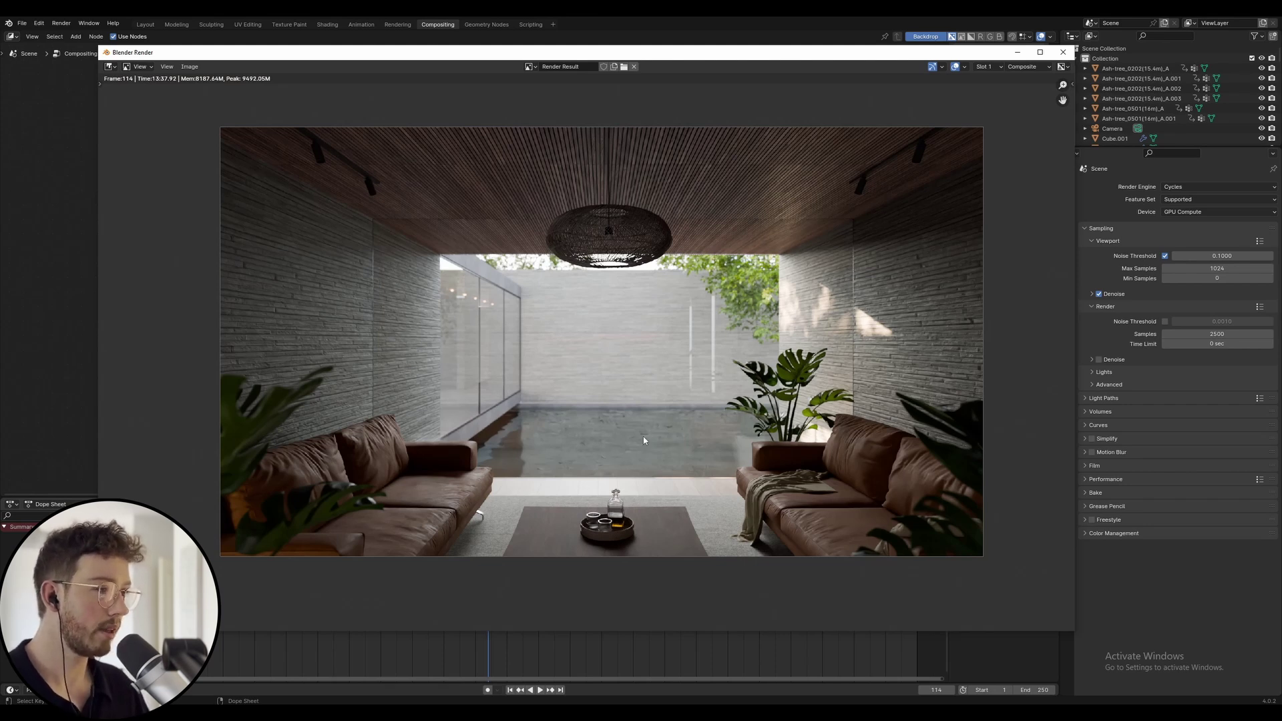
drag(800, 58, 765, 52)
drag(897, 47, 823, 57)
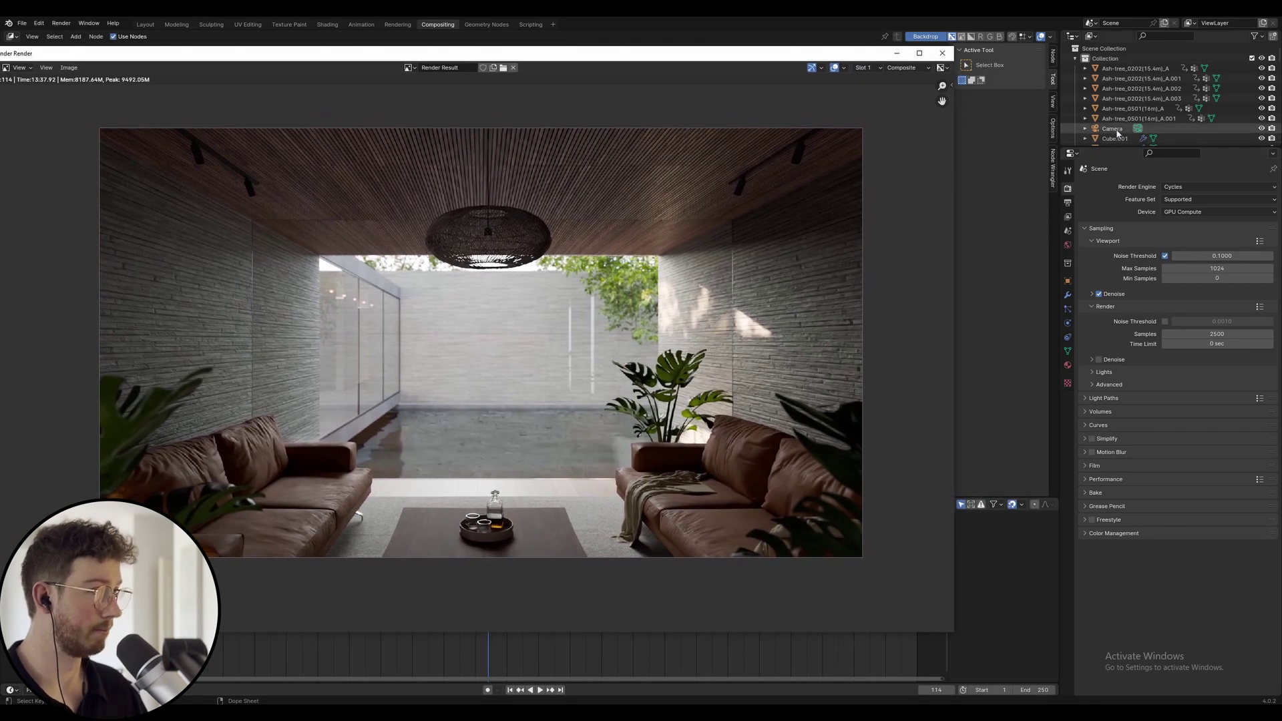
- Check the Camera's lens and depth-of-field settings, then bring the render window back
click(1109, 129)
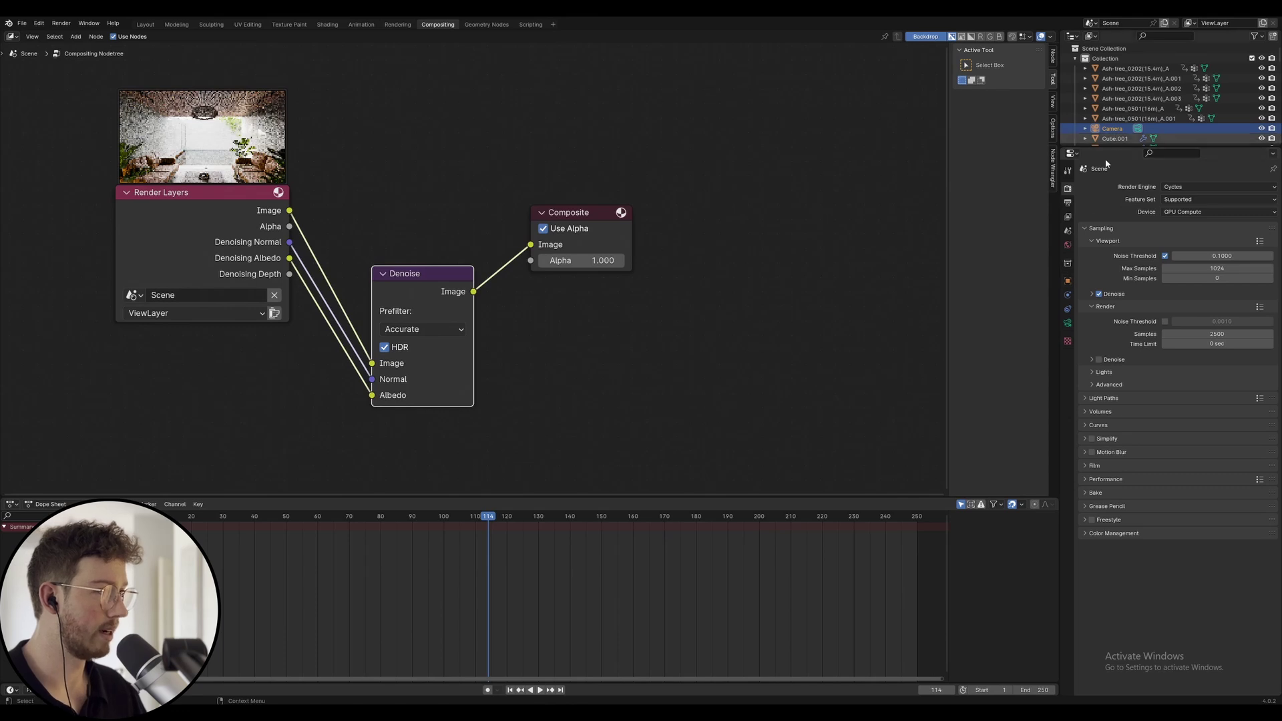
click(1068, 324)
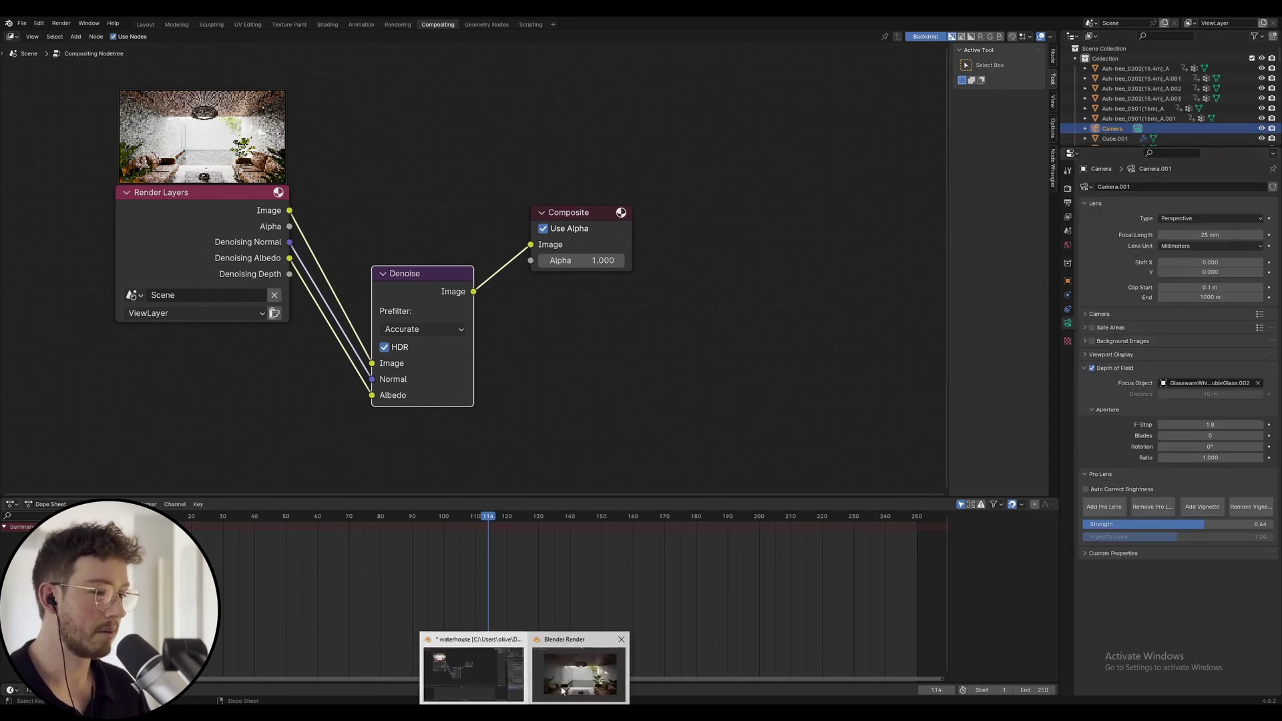
click(573, 671)
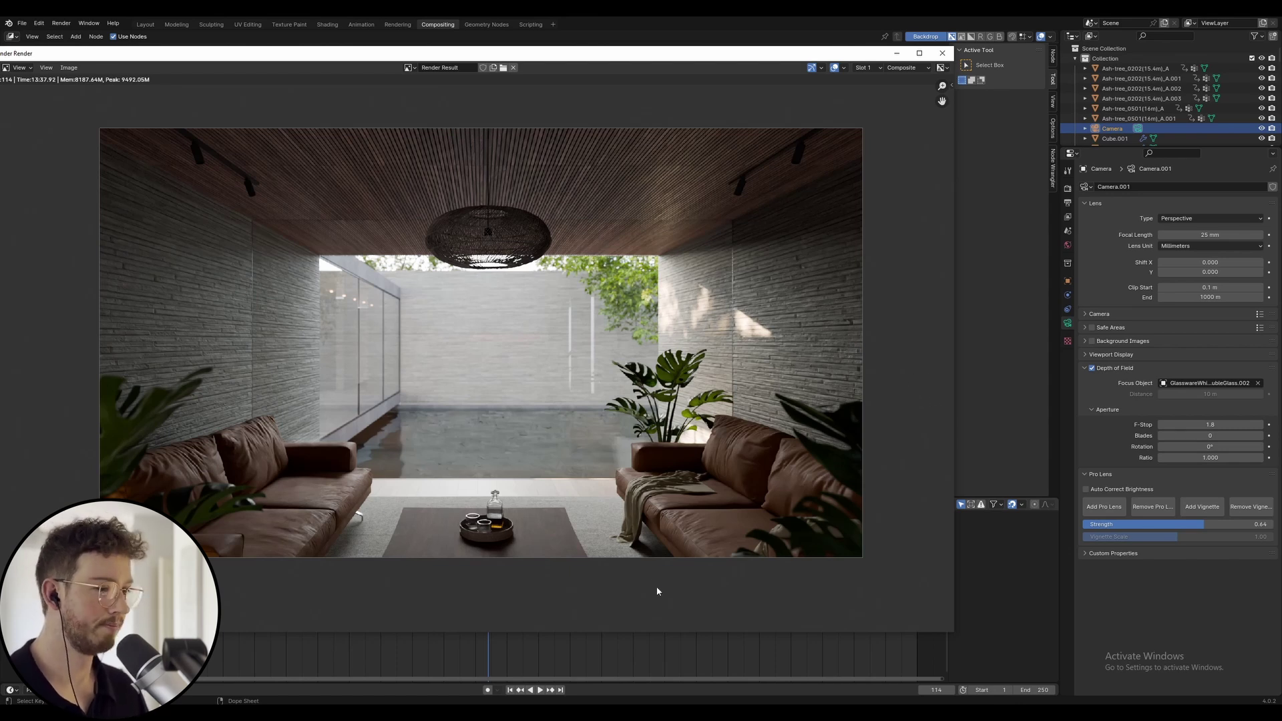
drag(219, 58, 367, 58)
- Save the render as a 16-bit TIFF image named 'Water House'
click(217, 64)
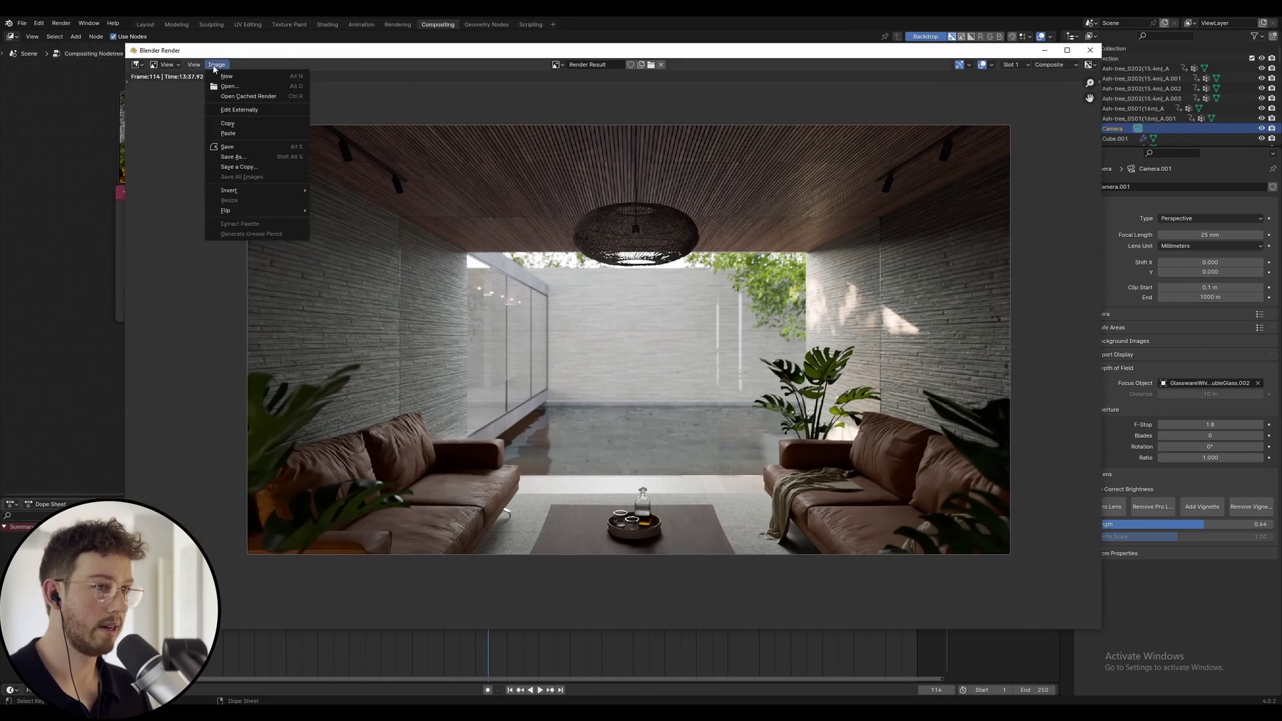
click(270, 159)
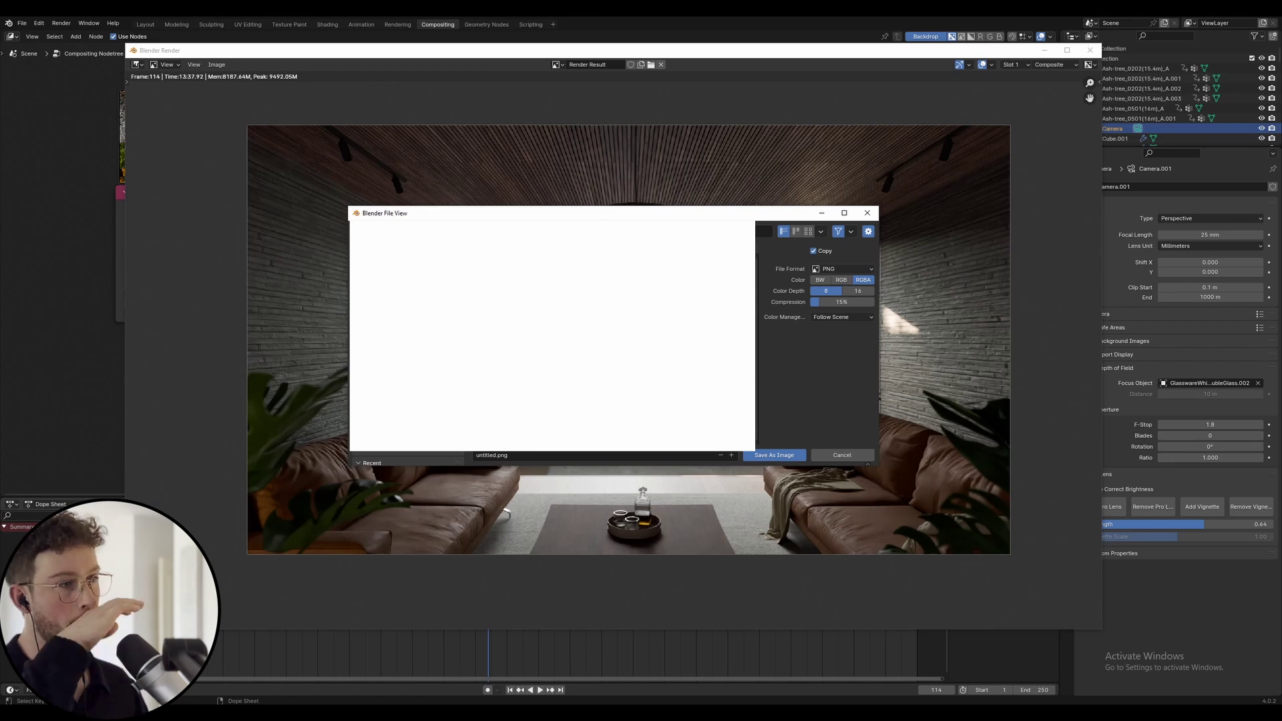
click(831, 268)
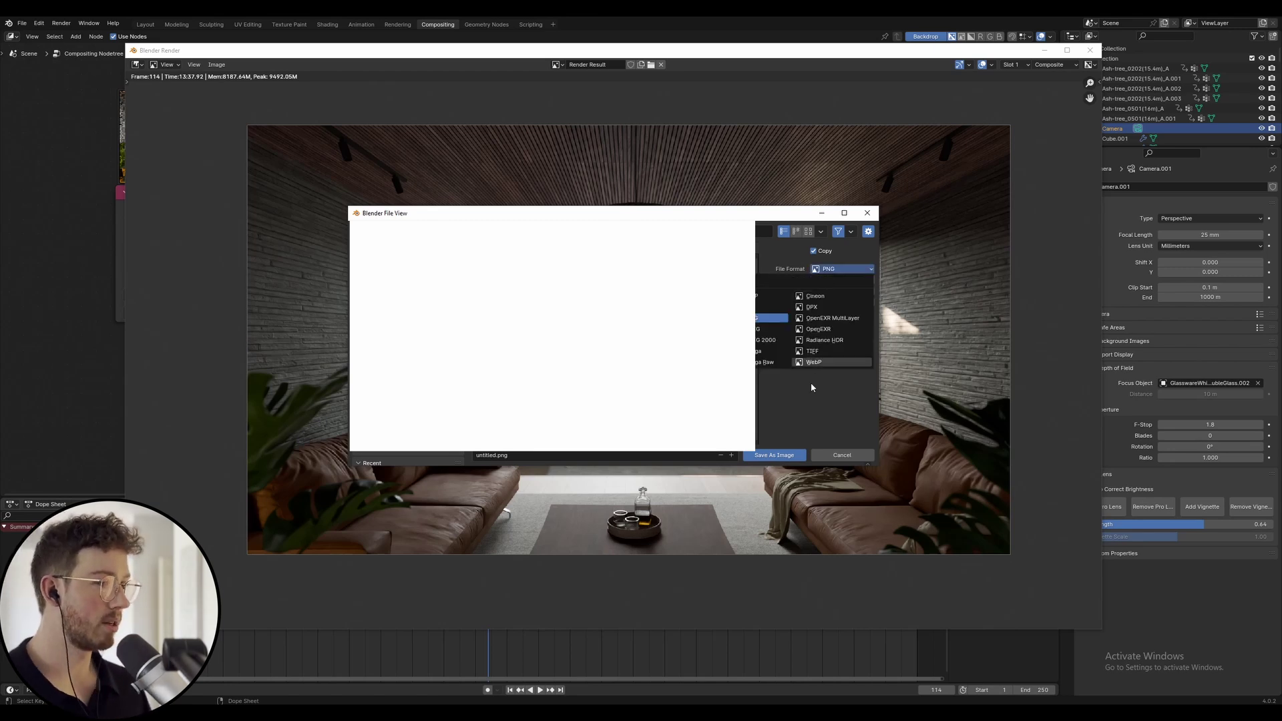
click(824, 352)
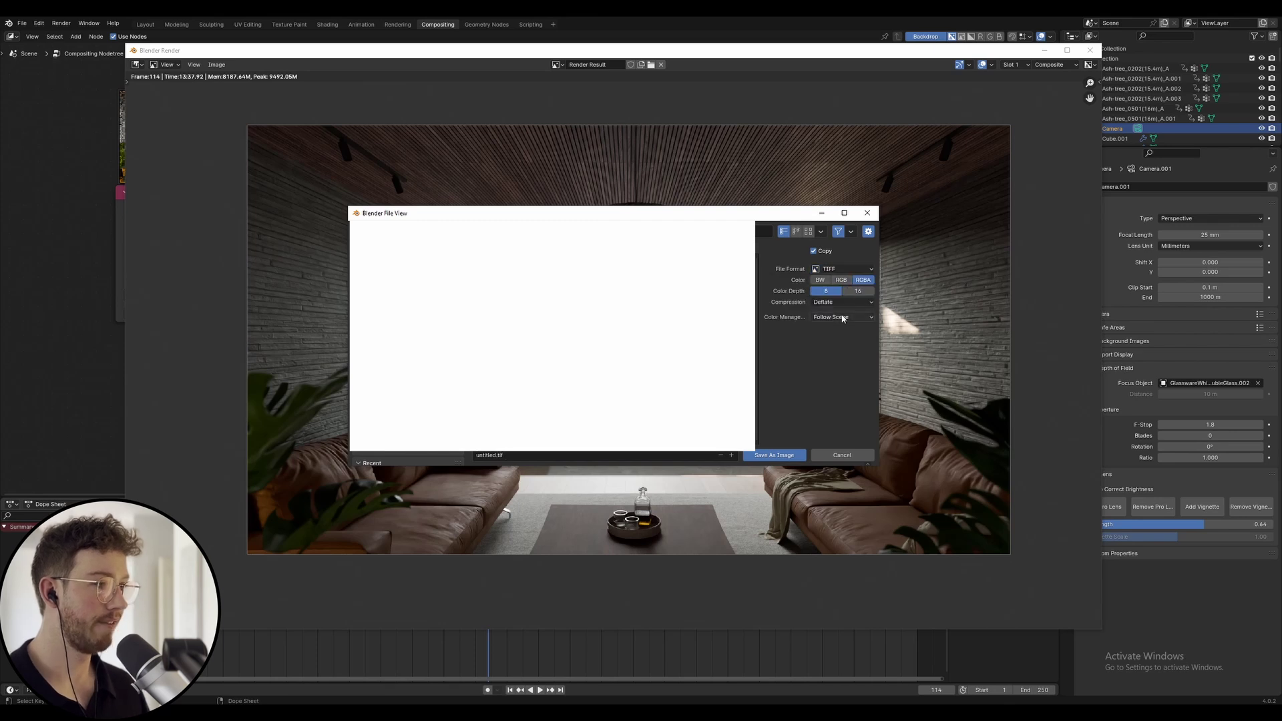
click(861, 292)
click(569, 455)
text(Water H)
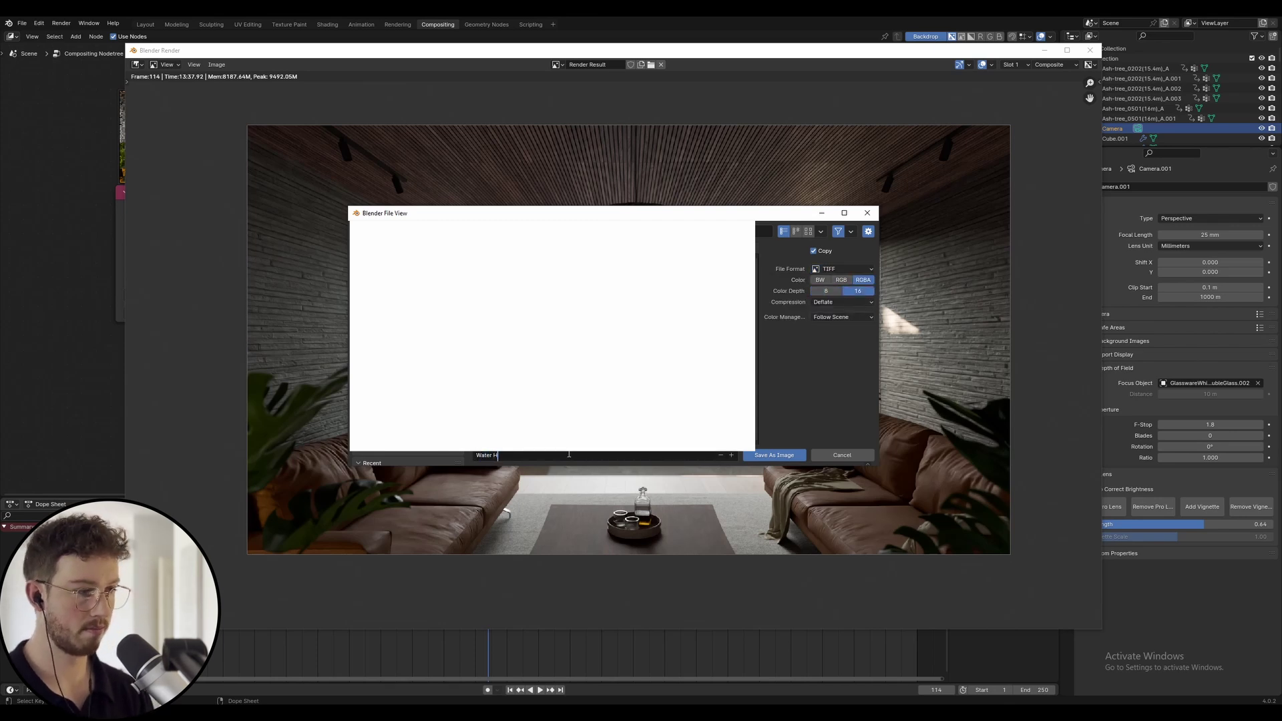
text(ouse 1.tif)
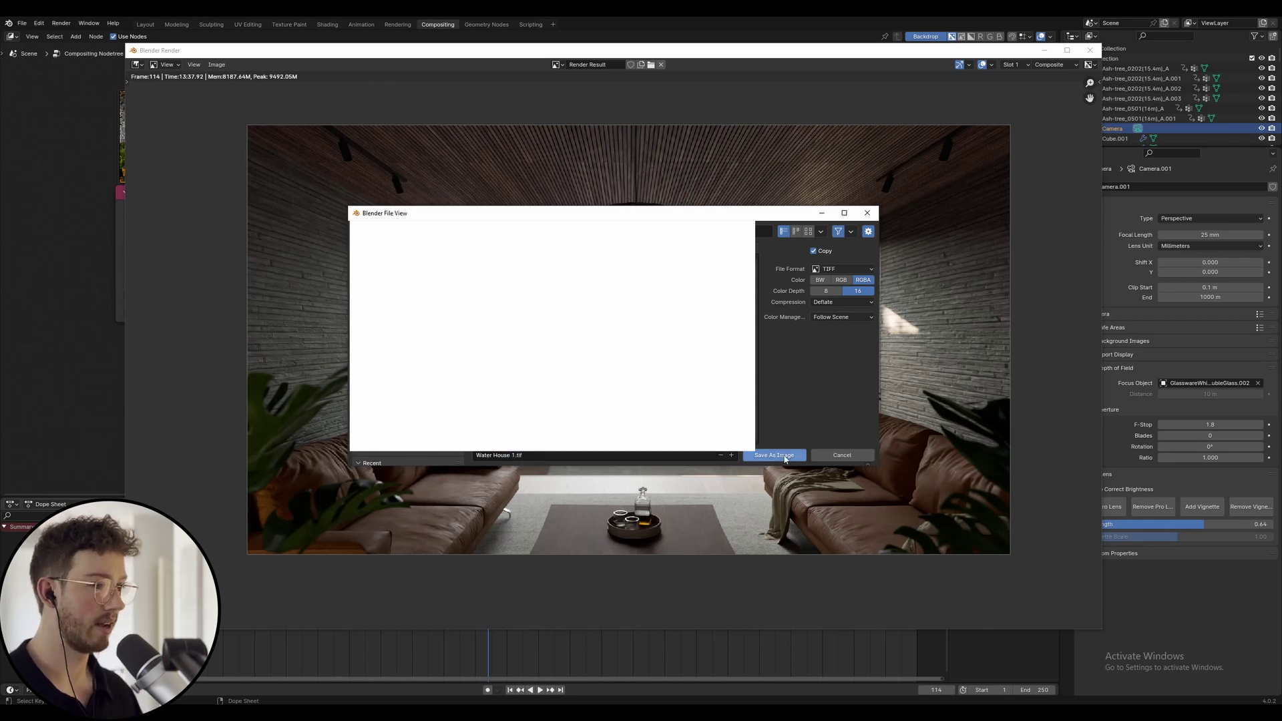
click(781, 455)
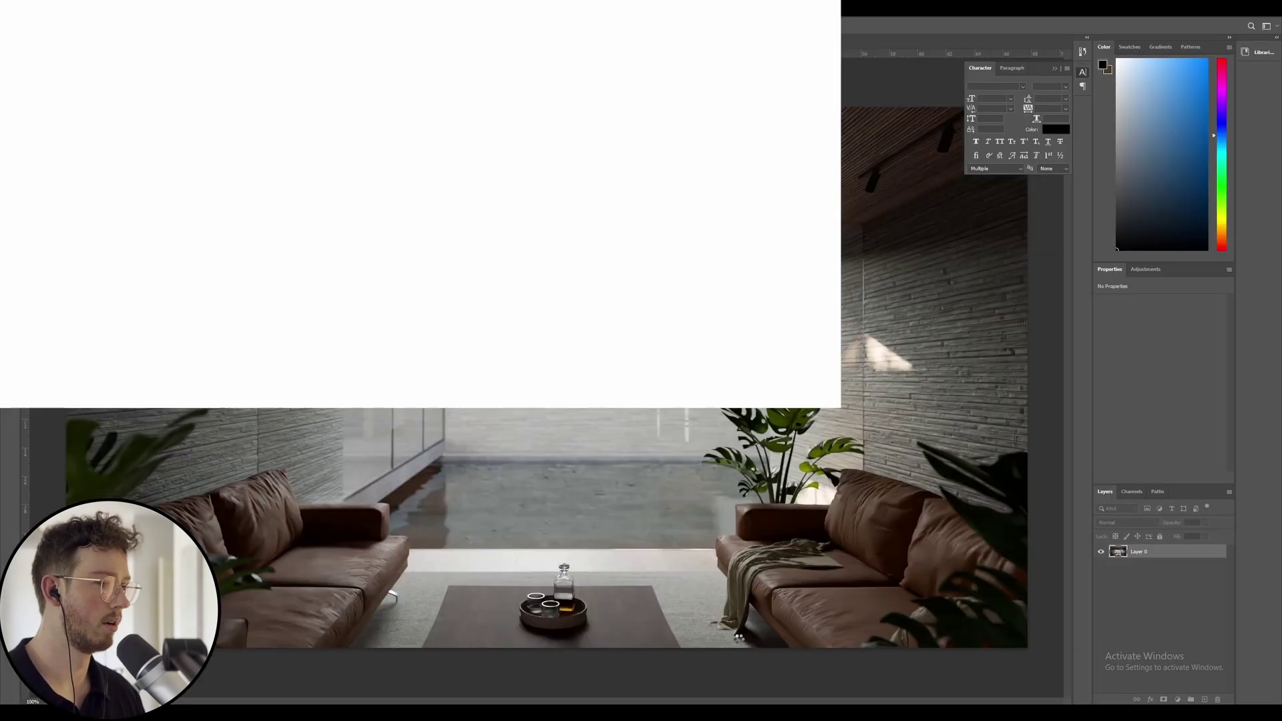
- Check the layer options for Layer 0 of the opened Water House render
scroll(558, 400, down, 2)
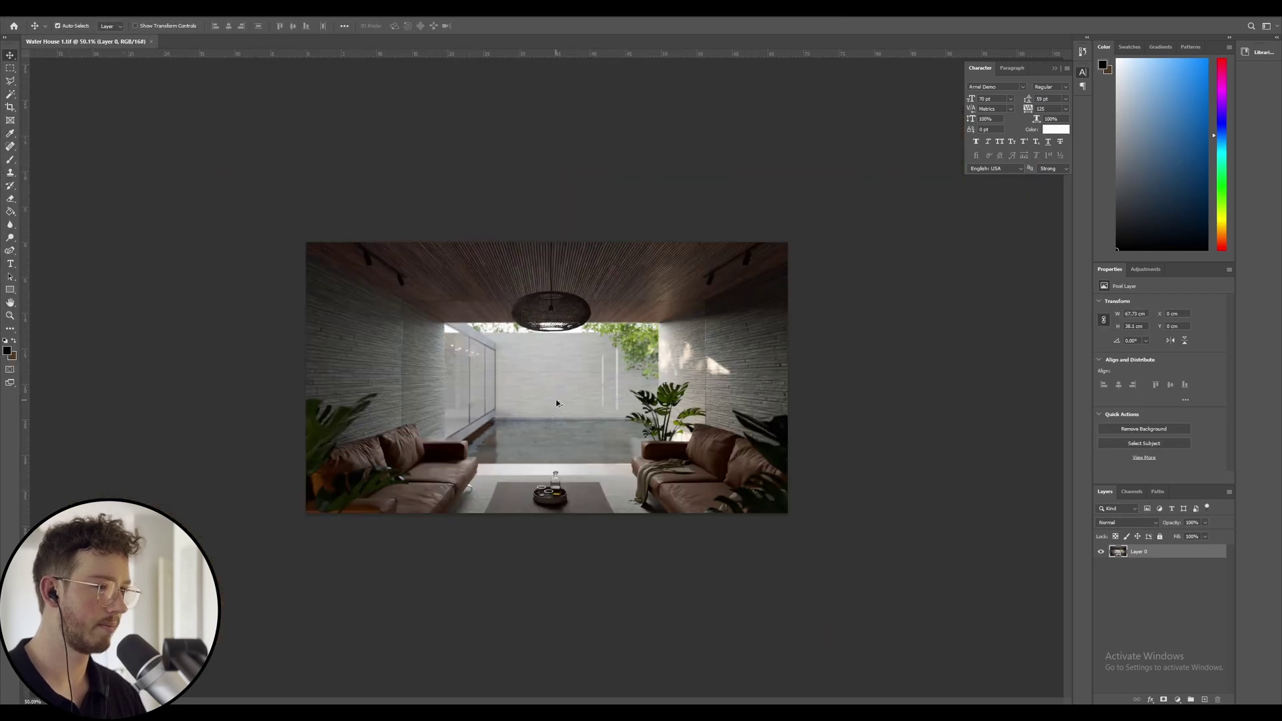
scroll(558, 400, up, 1)
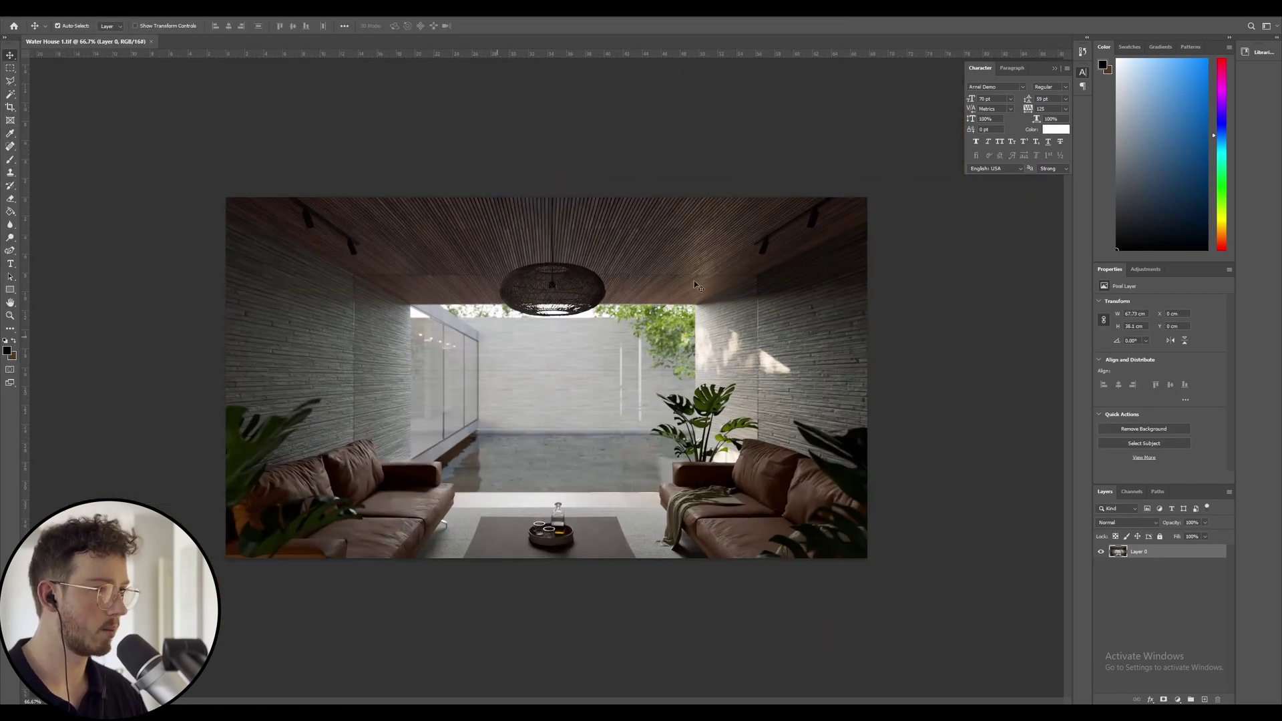
right_click(805, 397)
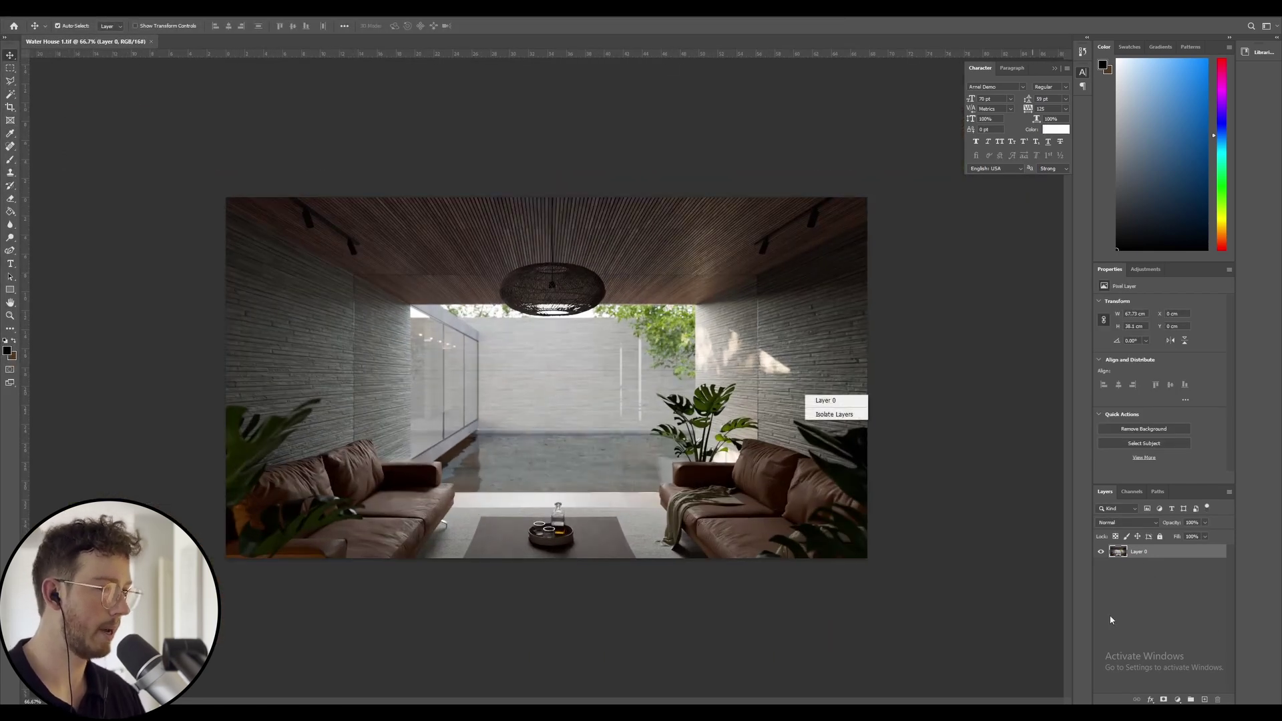
click(1140, 635)
- Convert Layer 0 into a smart object for smart filters
right_click(1136, 559)
key(Escape)
click(140, 8)
click(175, 32)
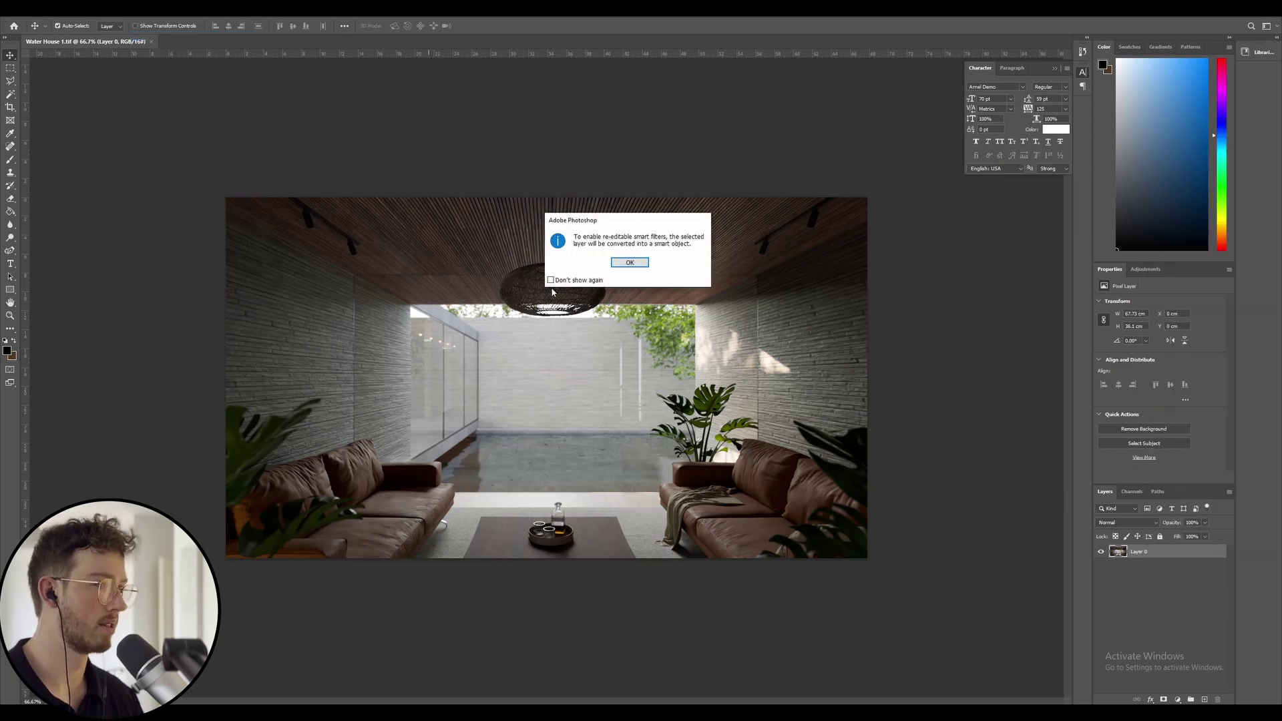
click(629, 263)
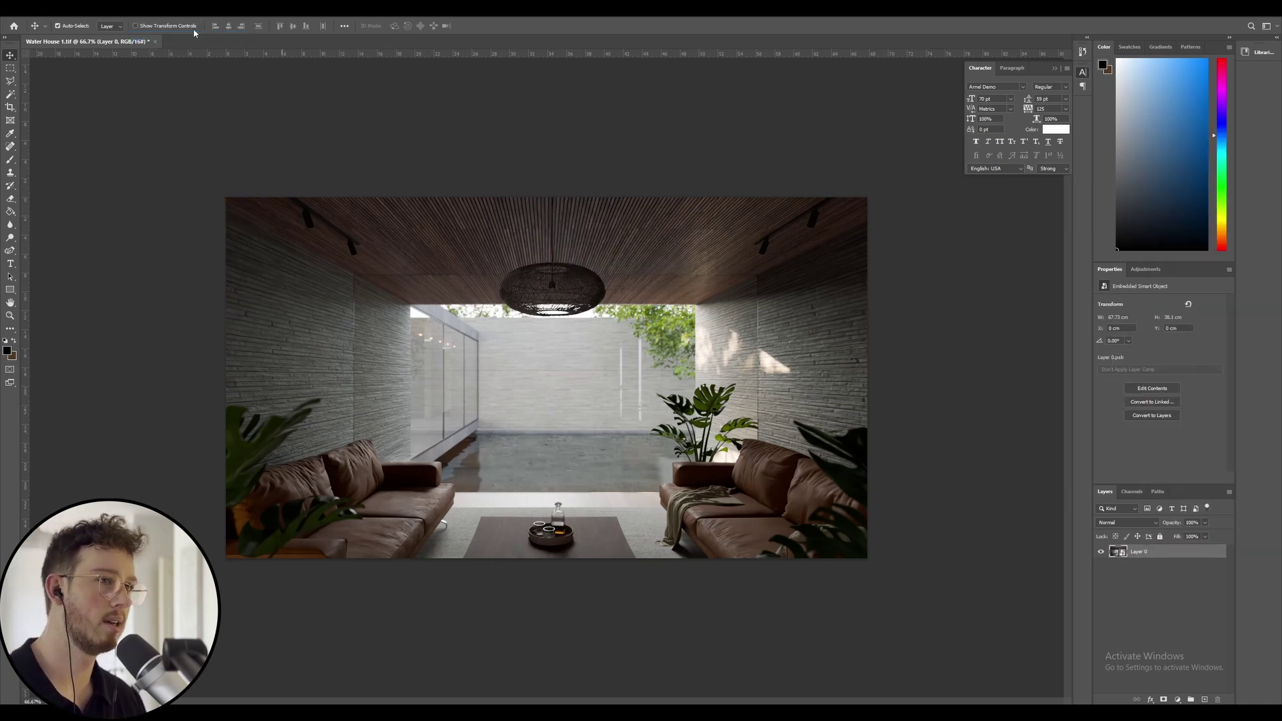
- Apply the Camera Raw Filter to the smart object layer
click(140, 8)
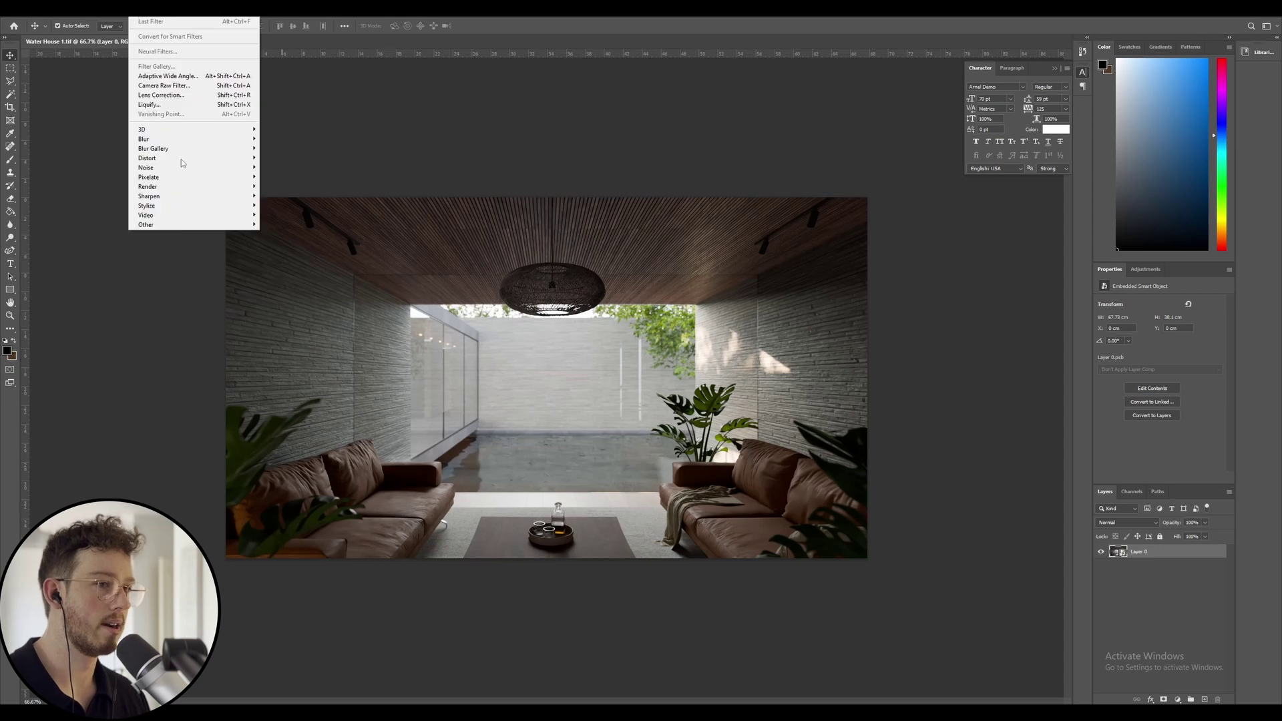
click(170, 88)
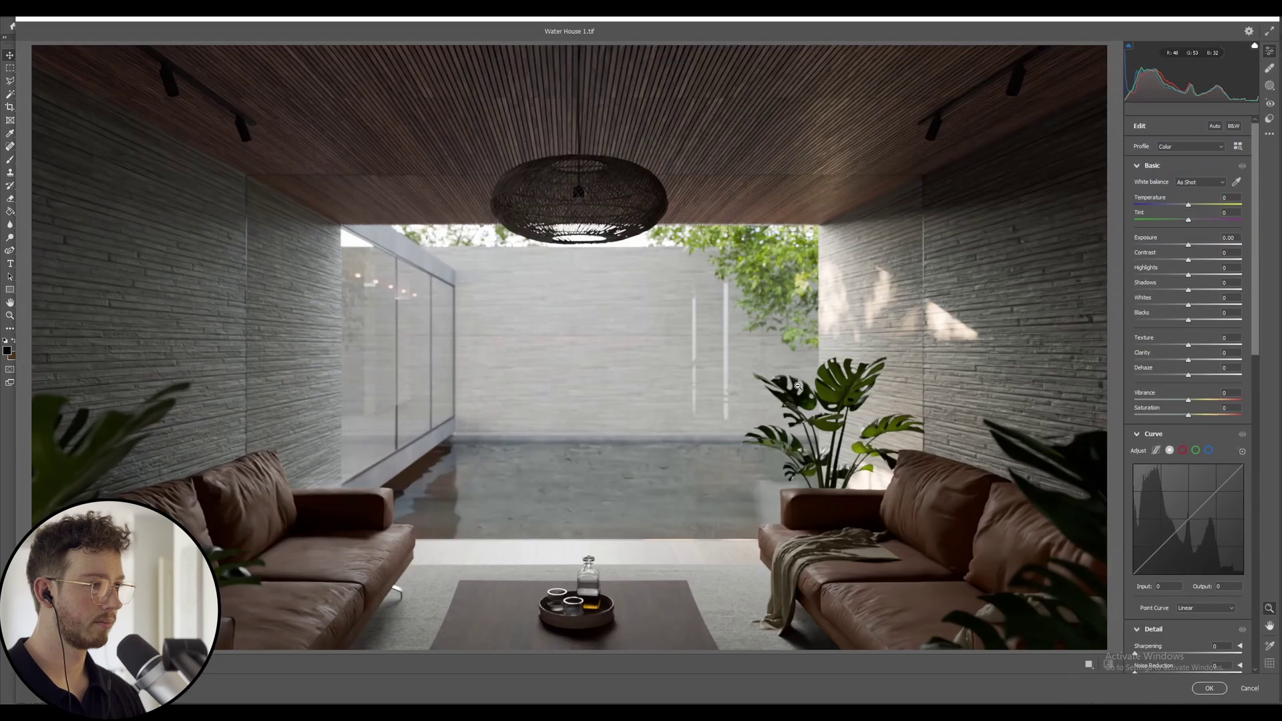
alt+click(703, 371)
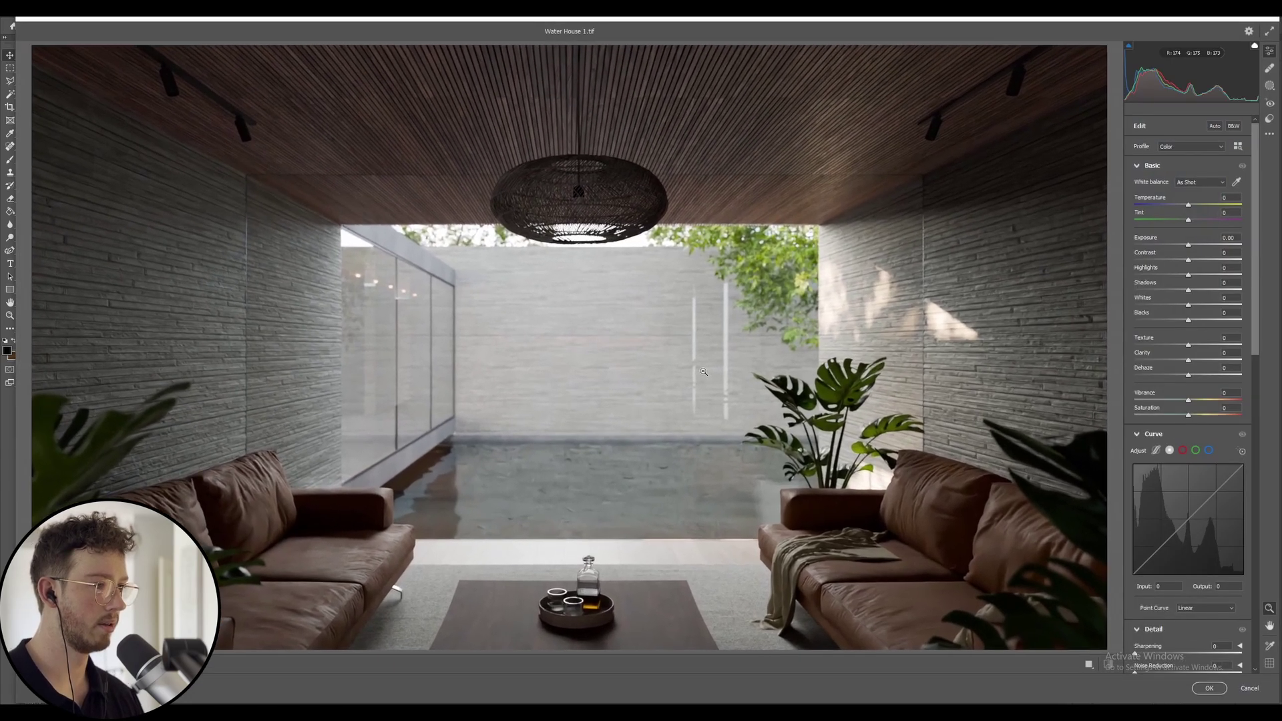
alt+click(703, 371)
click(704, 371)
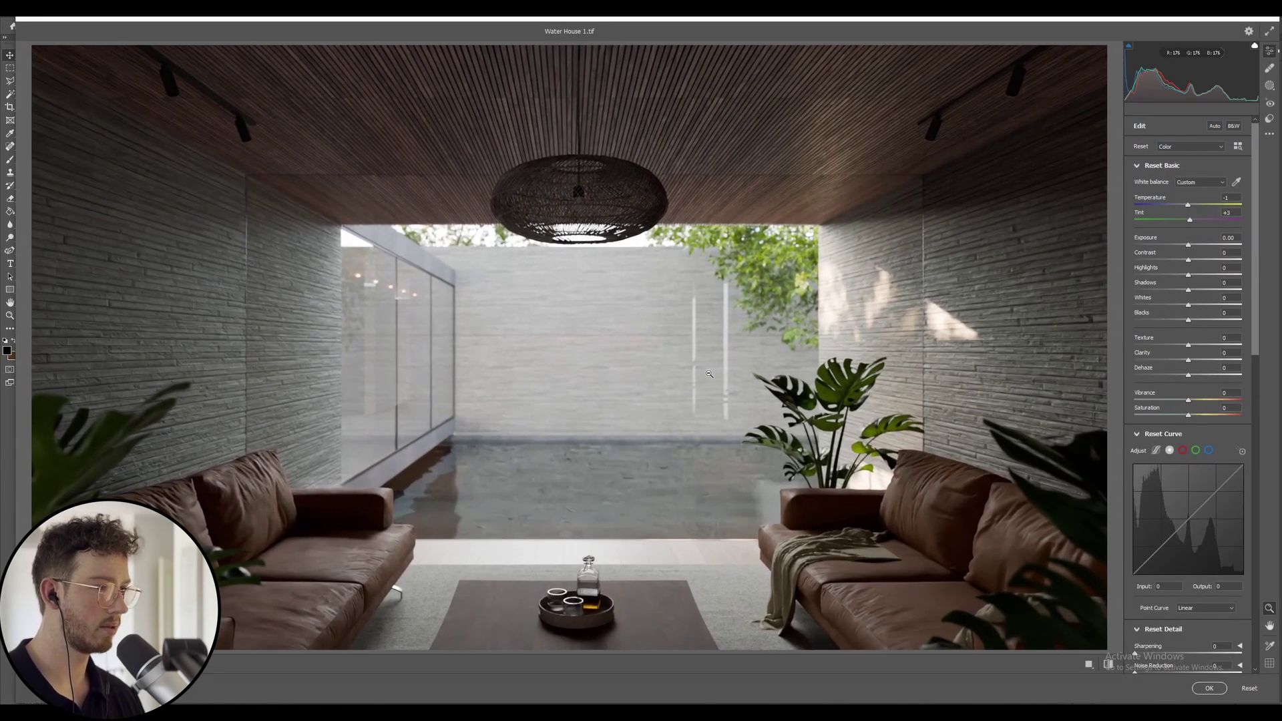
alt+click(713, 369)
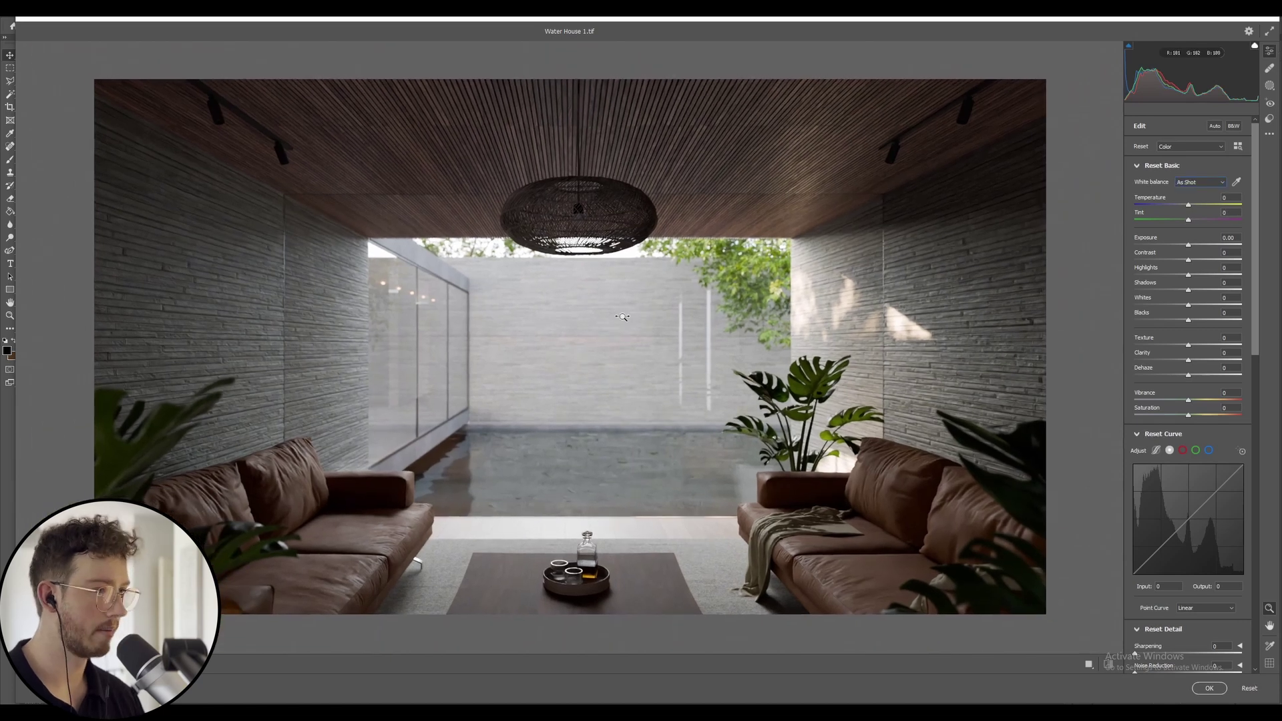
scroll(603, 313, down, 3)
scroll(641, 327, up, 2)
scroll(687, 345, up, 1)
scroll(687, 345, up, 1)
scroll(668, 337, down, 2)
scroll(648, 334, up, 1)
scroll(628, 330, down, 1)
scroll(627, 331, up, 1)
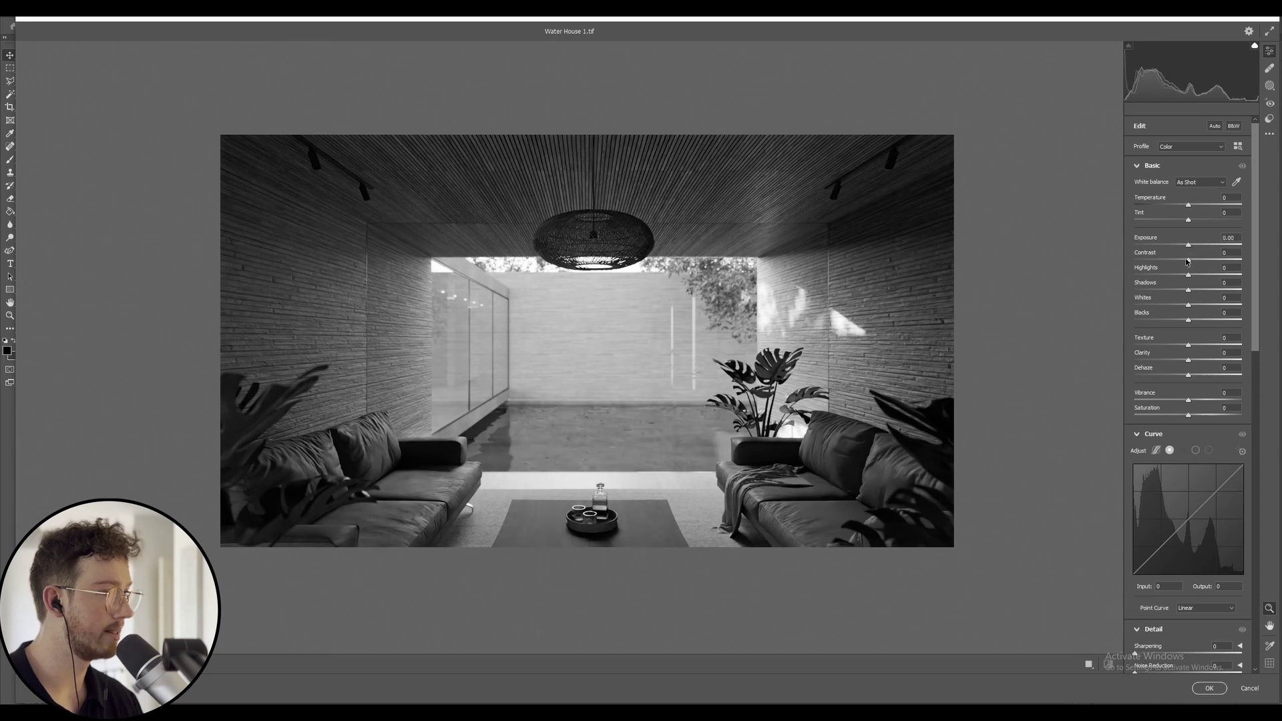
- Set exposure +0.05, highlights +29, blacks -14, and raise shadows and whites in Camera Raw
drag(1187, 276, 1207, 303)
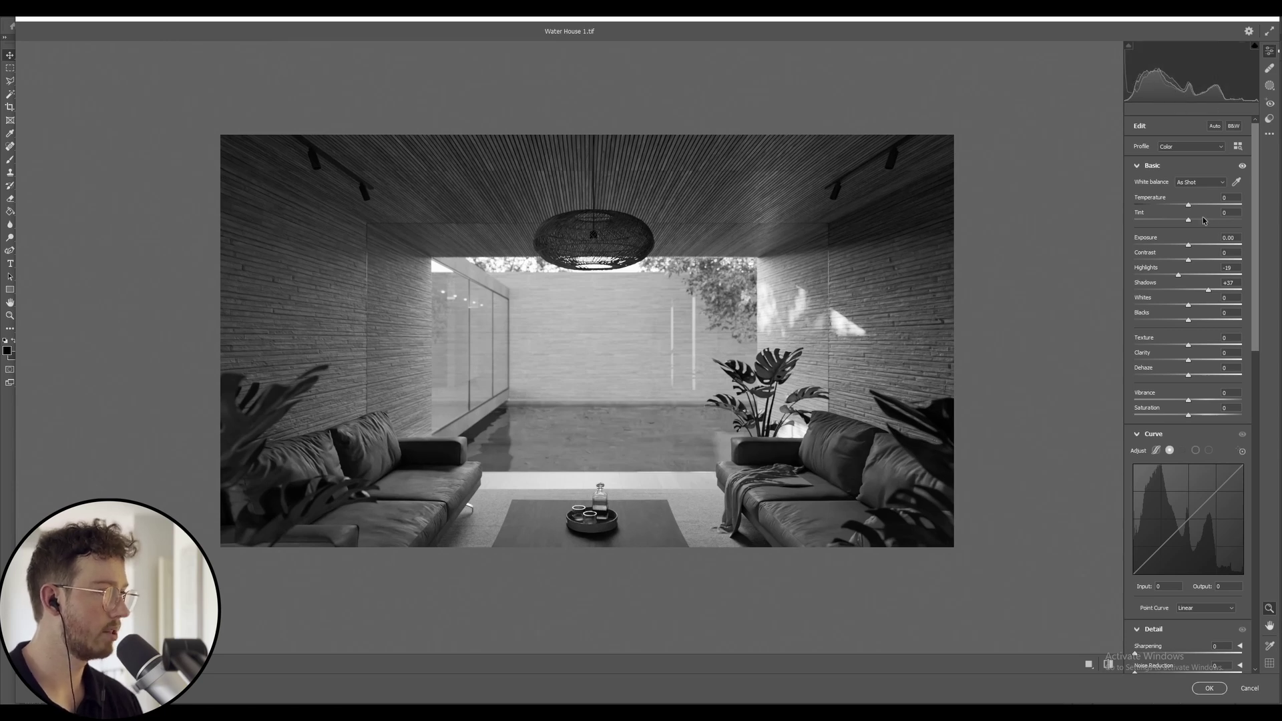
drag(1188, 245, 1189, 246)
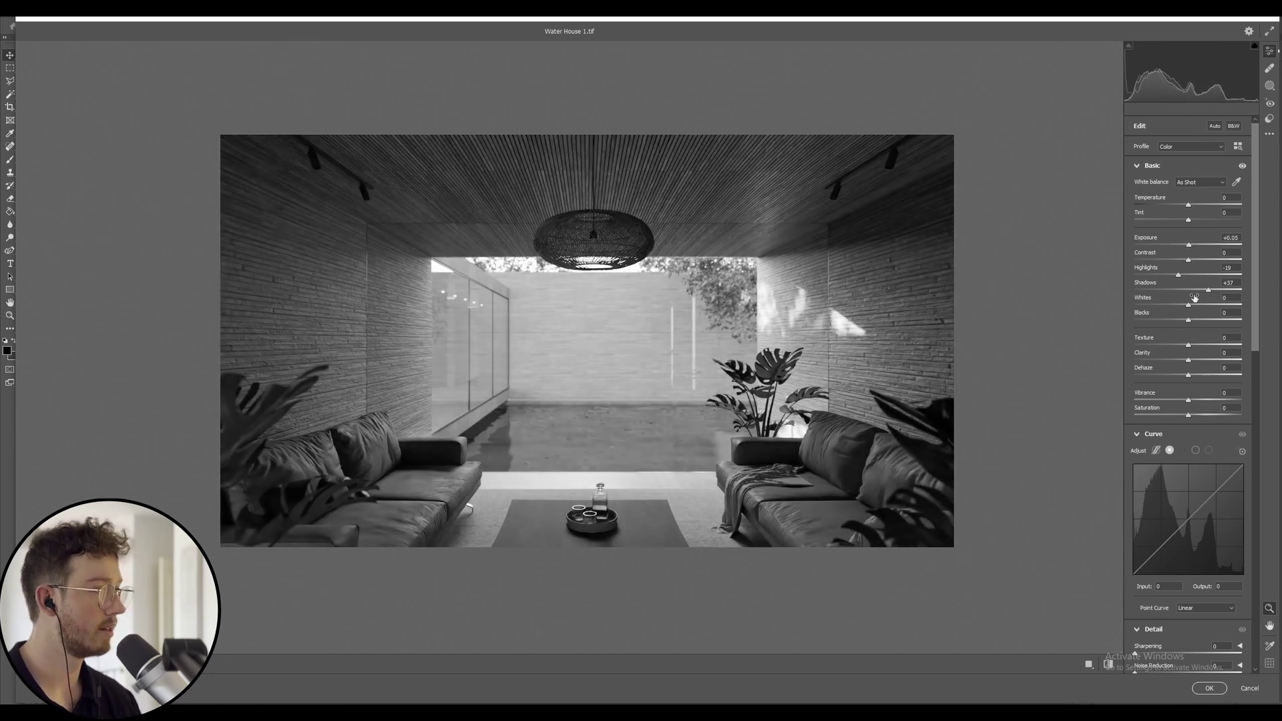
drag(1190, 309, 1173, 276)
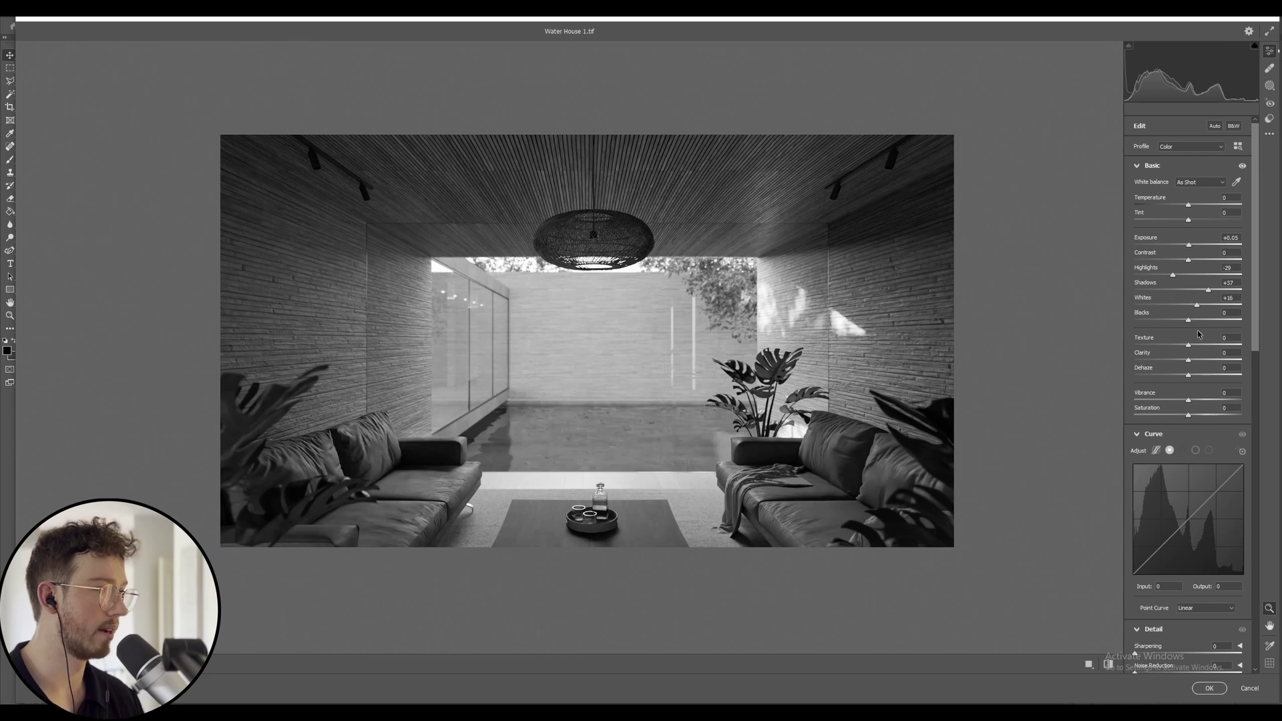
drag(1188, 322, 1185, 322)
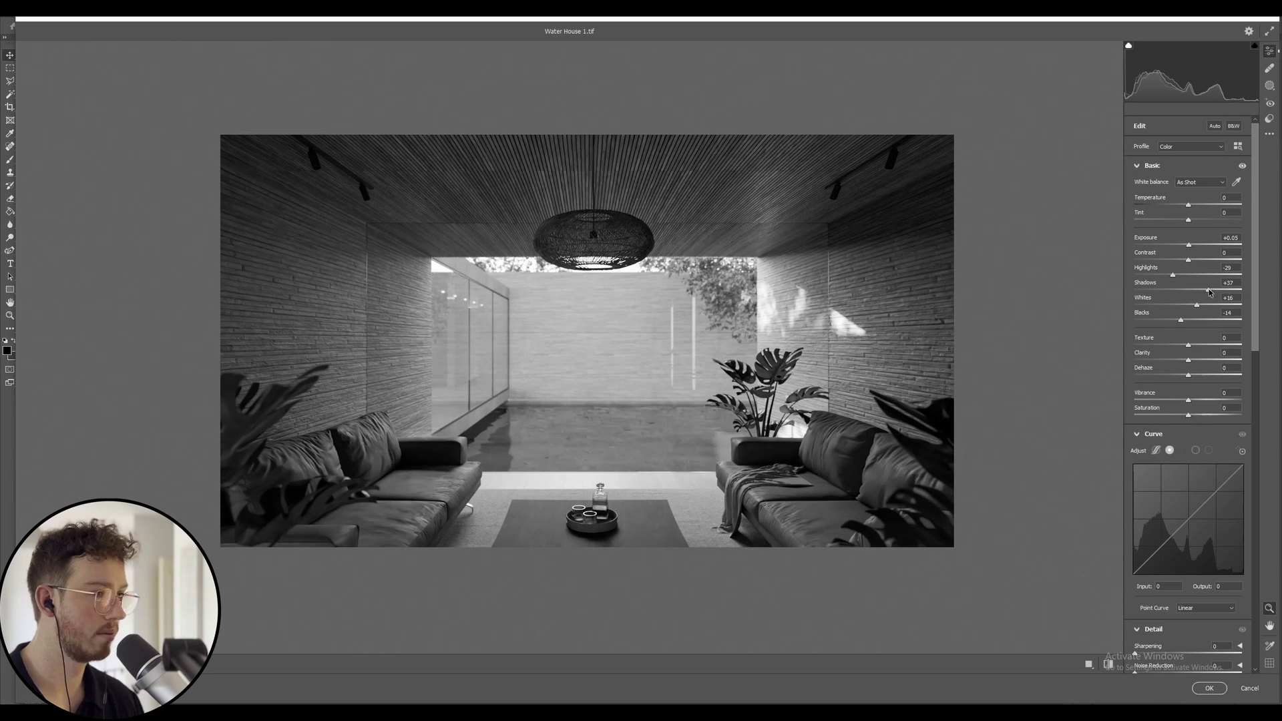
drag(1208, 292, 1237, 290)
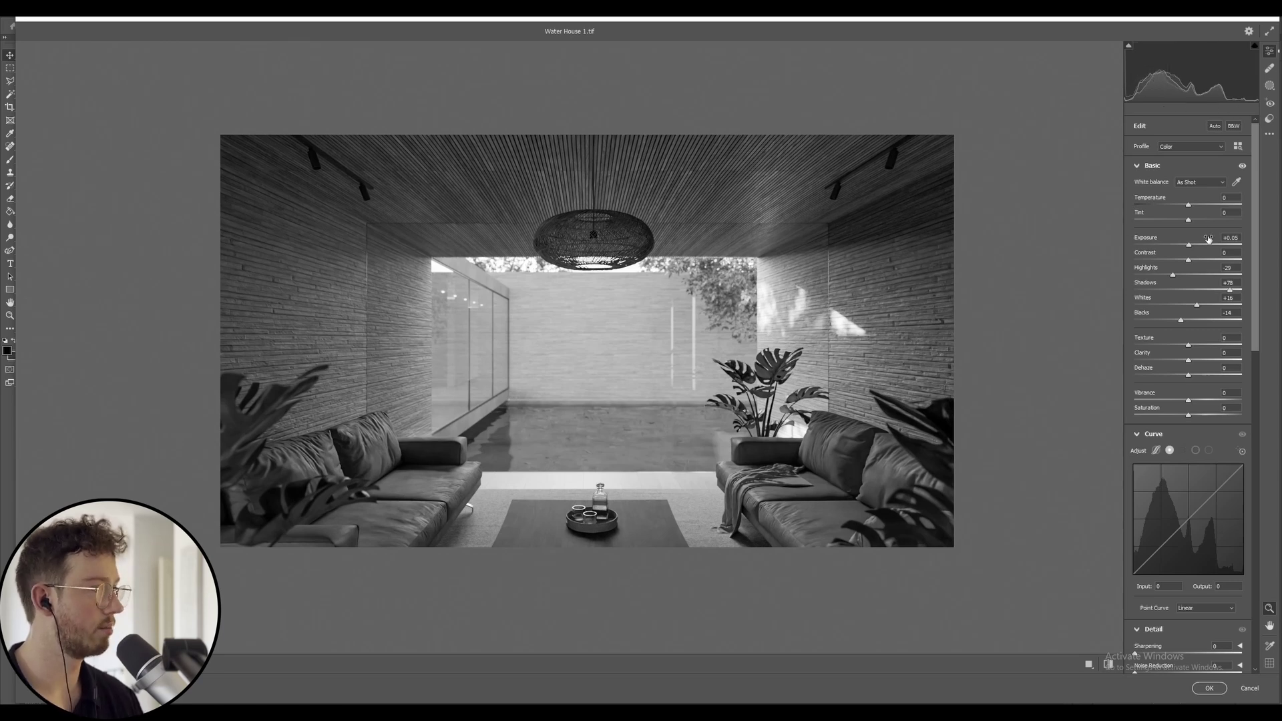
drag(1173, 276, 1205, 278)
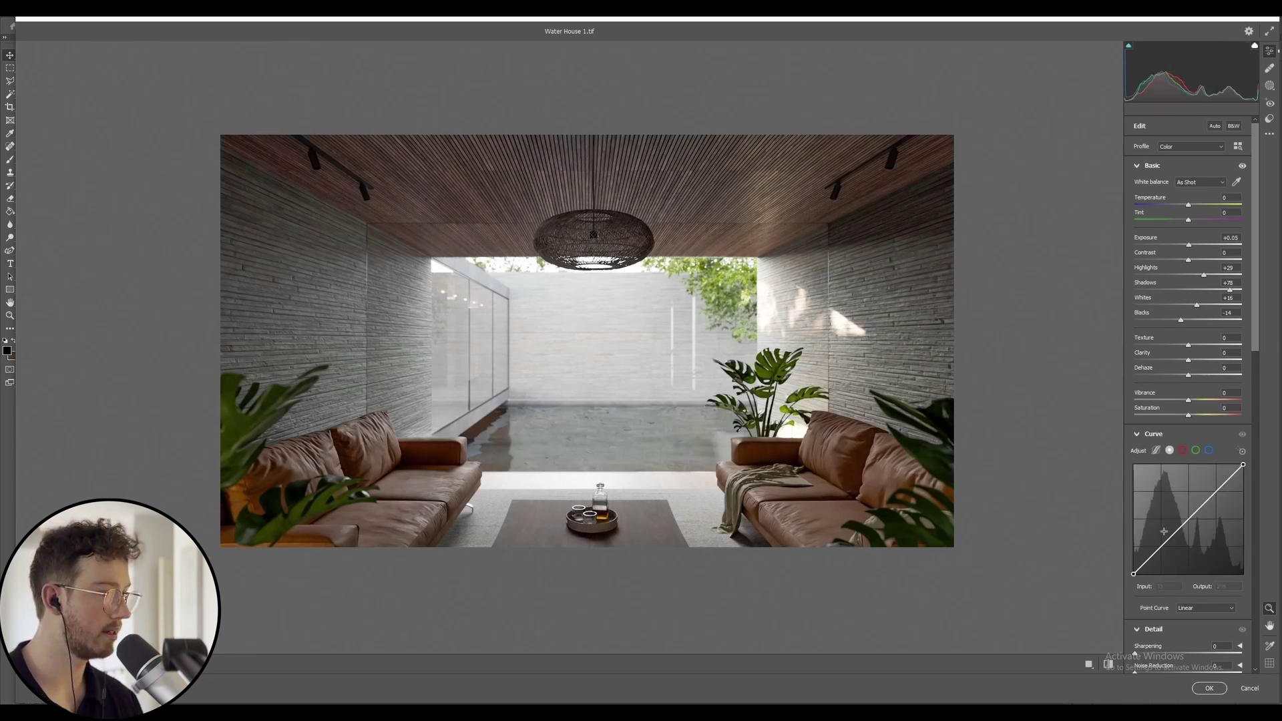
click(1091, 665)
click(1090, 666)
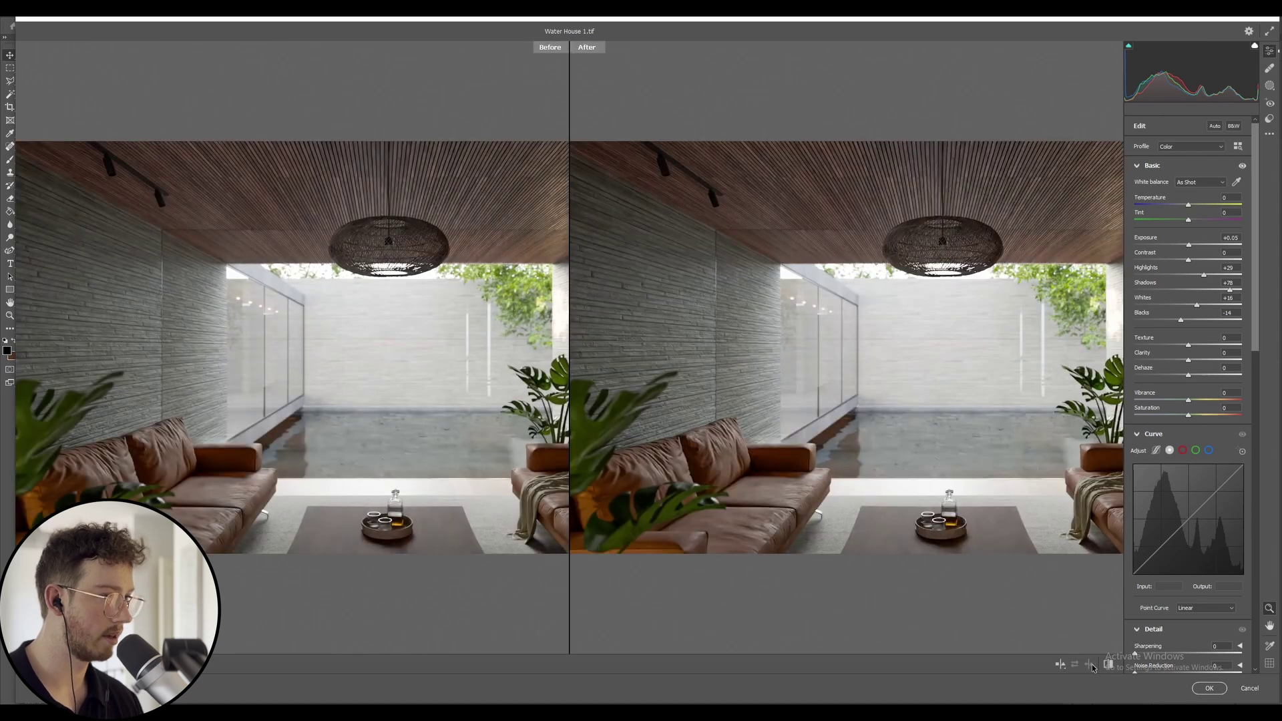
click(1060, 665)
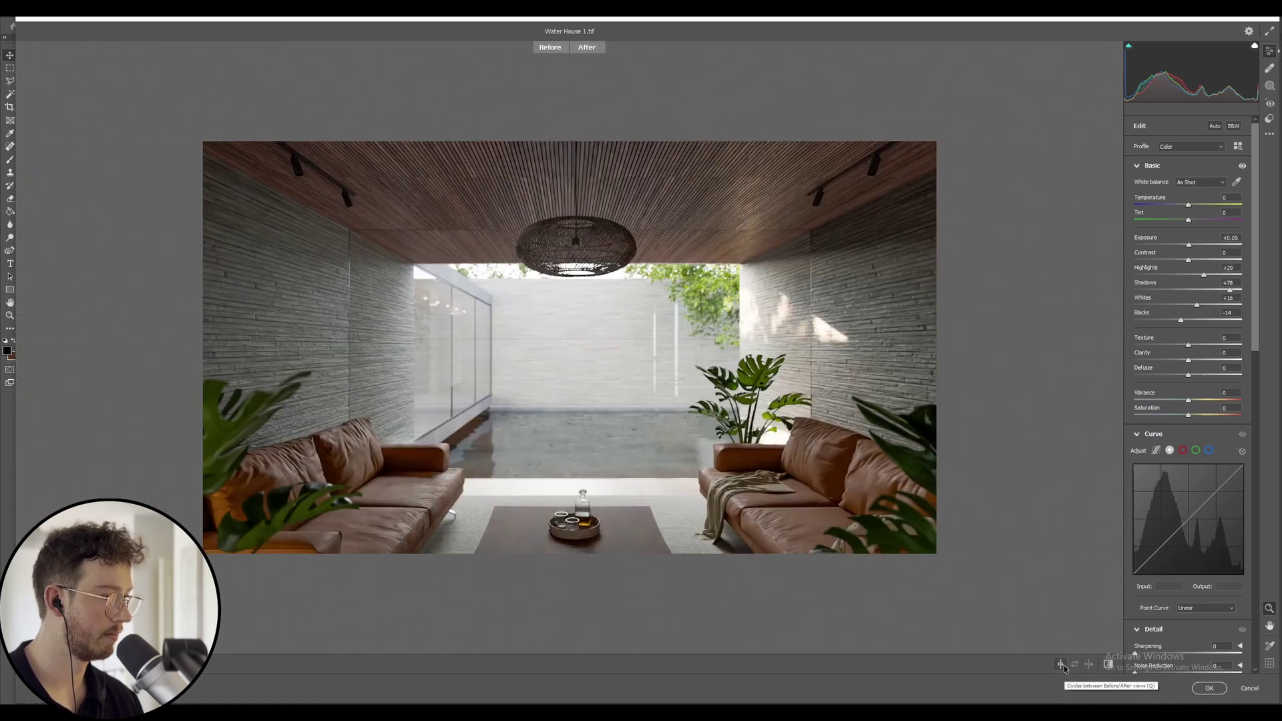
click(1061, 667)
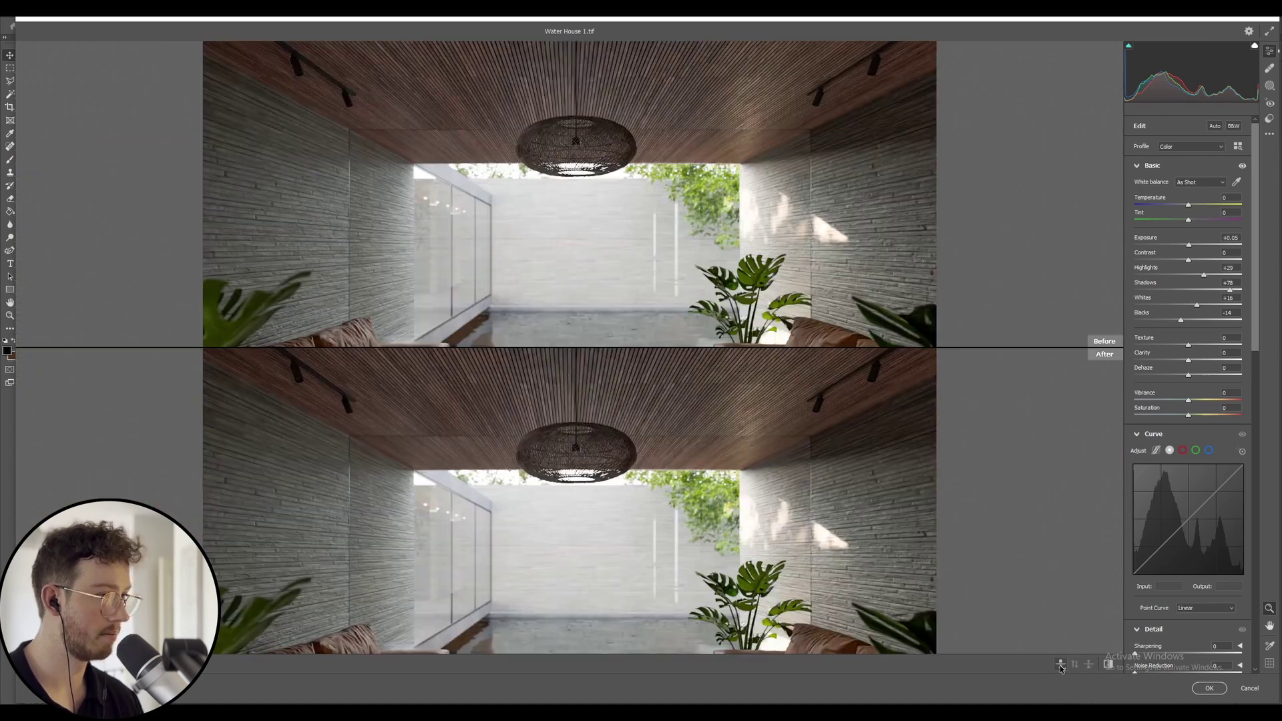
click(1061, 667)
click(1061, 667)
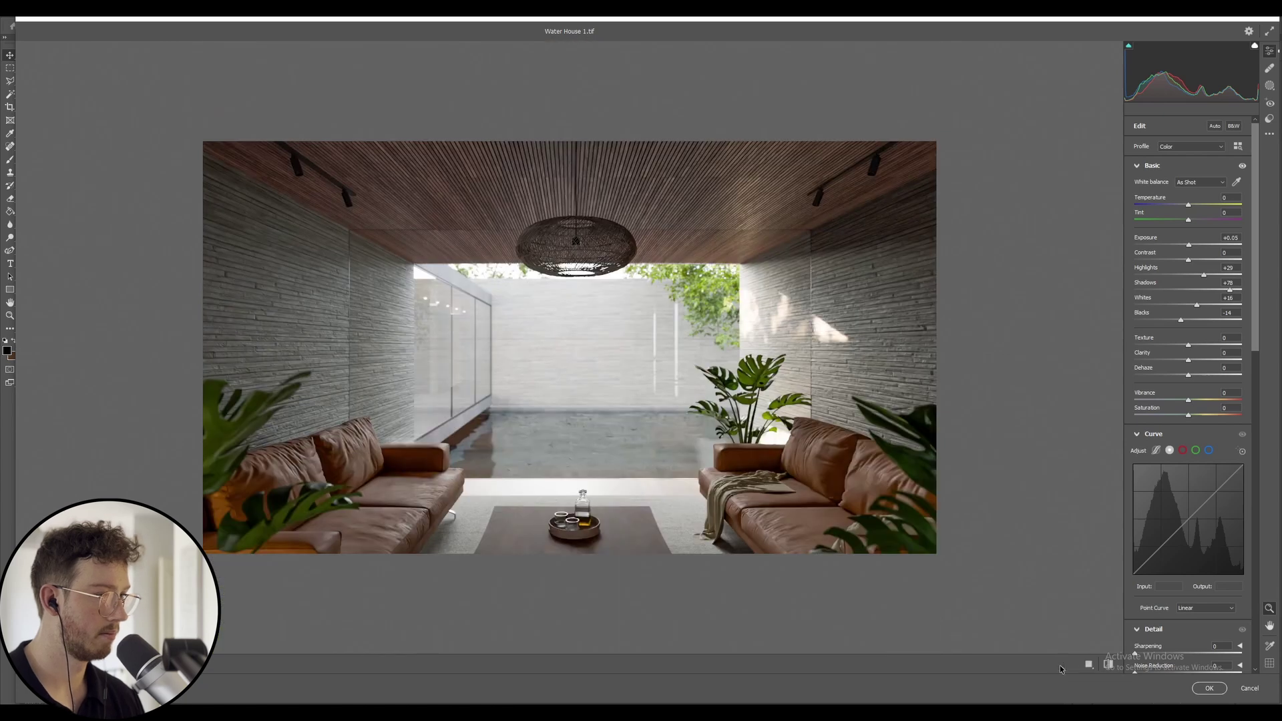
click(1108, 665)
click(1107, 665)
click(1108, 665)
click(1107, 665)
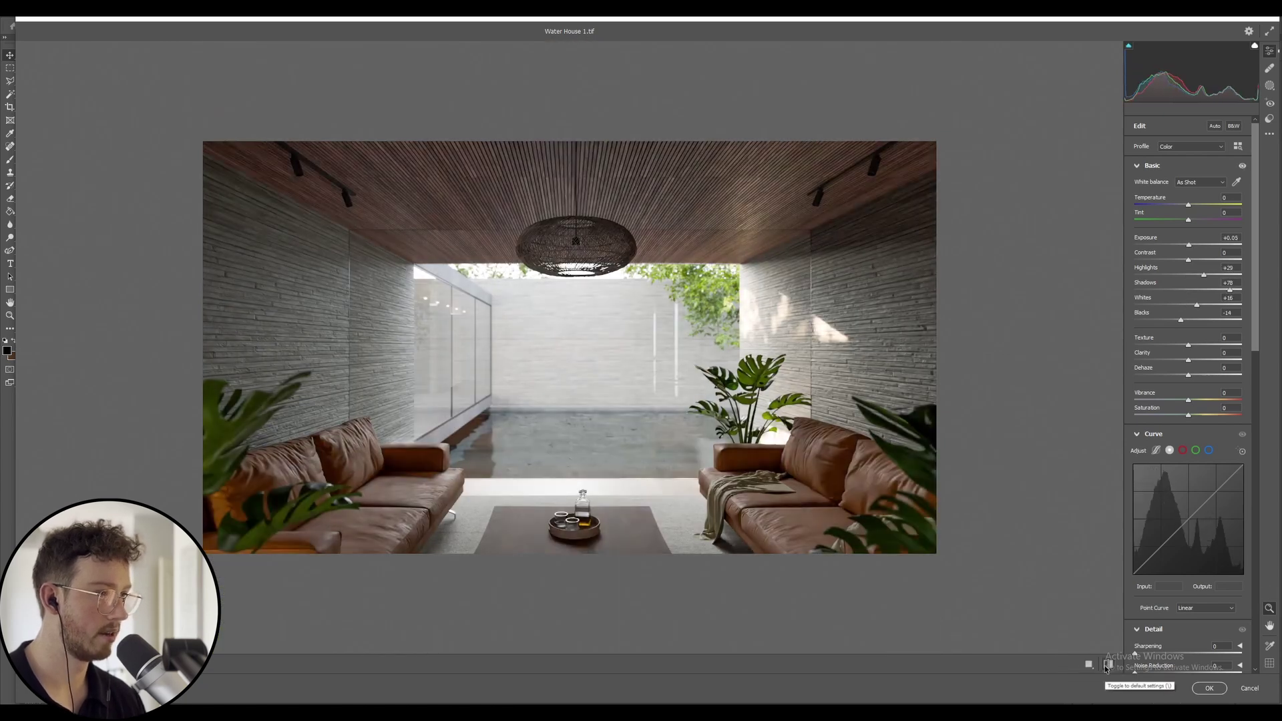
click(1107, 665)
click(1108, 665)
click(1108, 665)
click(1108, 665)
click(1107, 665)
click(1107, 666)
click(1108, 665)
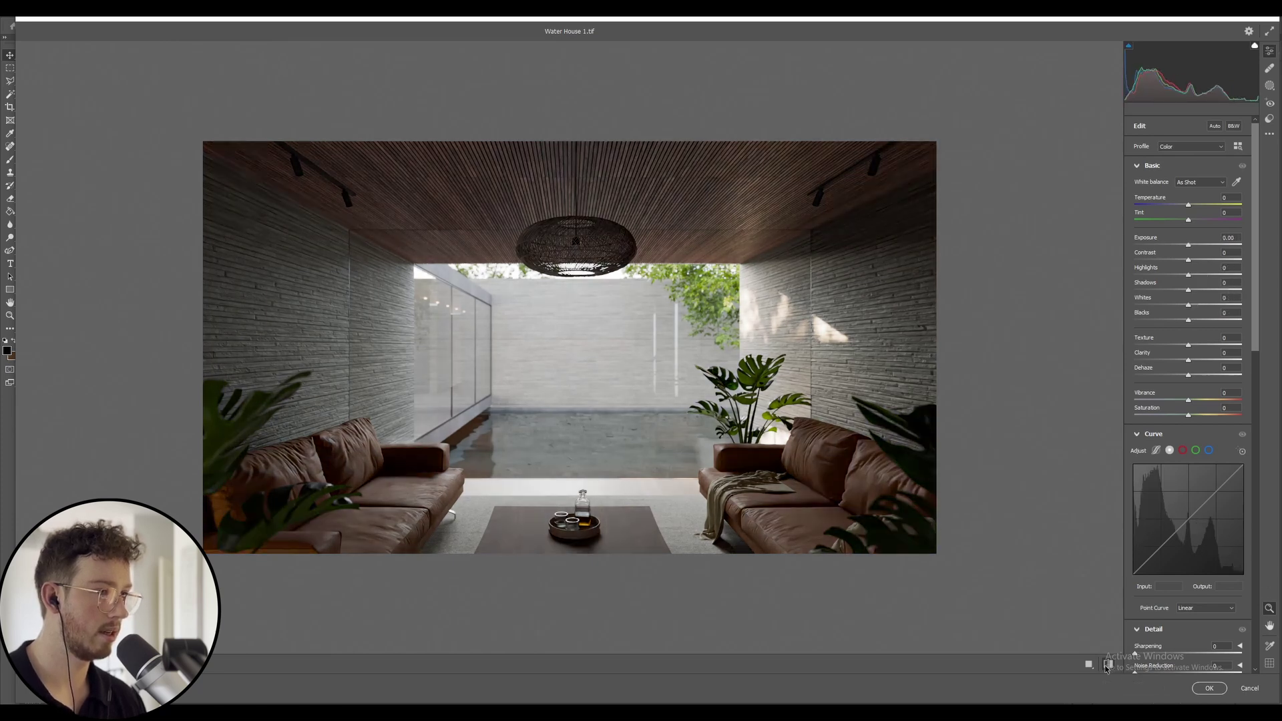
click(1107, 665)
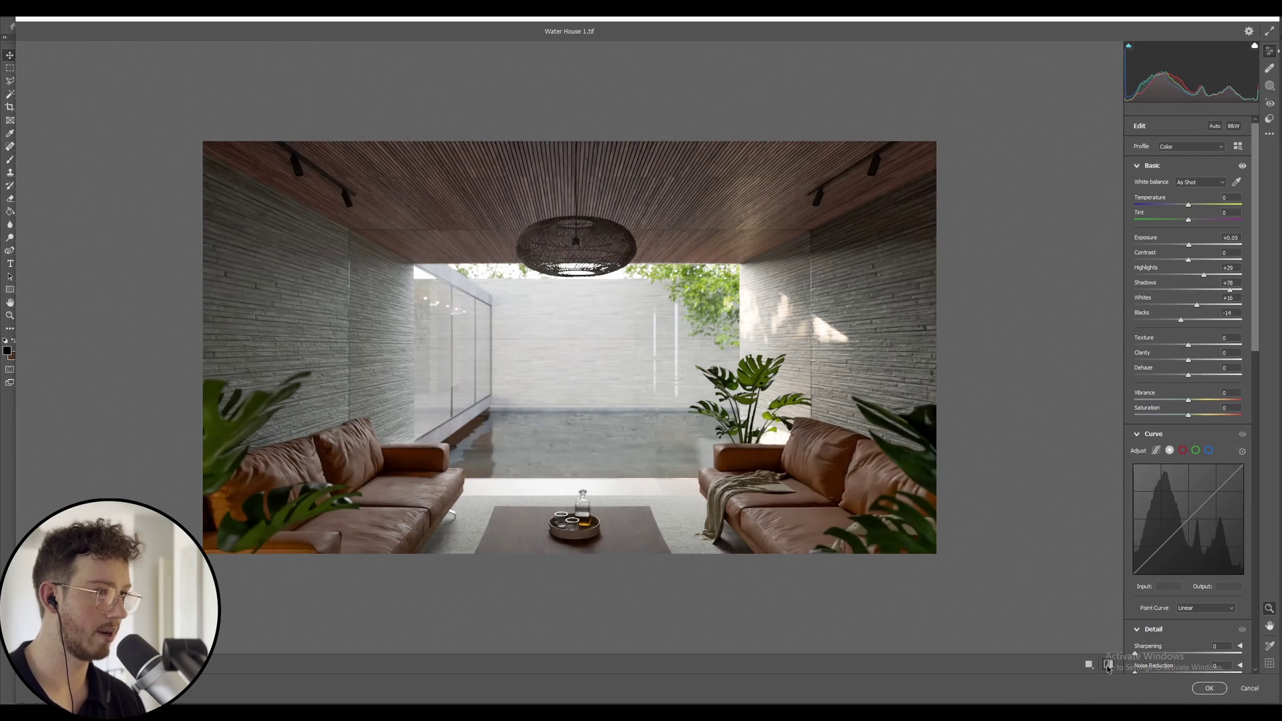
click(1108, 666)
click(1107, 665)
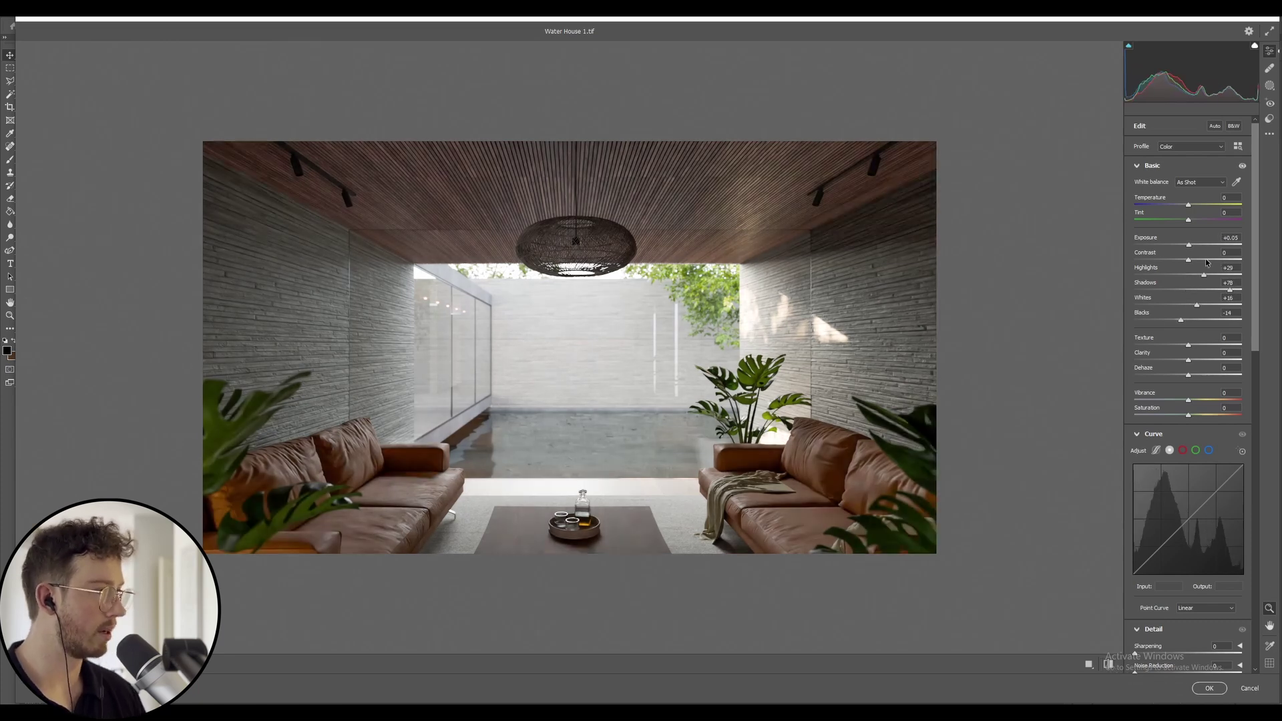
- Reset exposure to 0.00 and set highlights -7, shadows +25, whites +29, blacks -22
double_click(1188, 245)
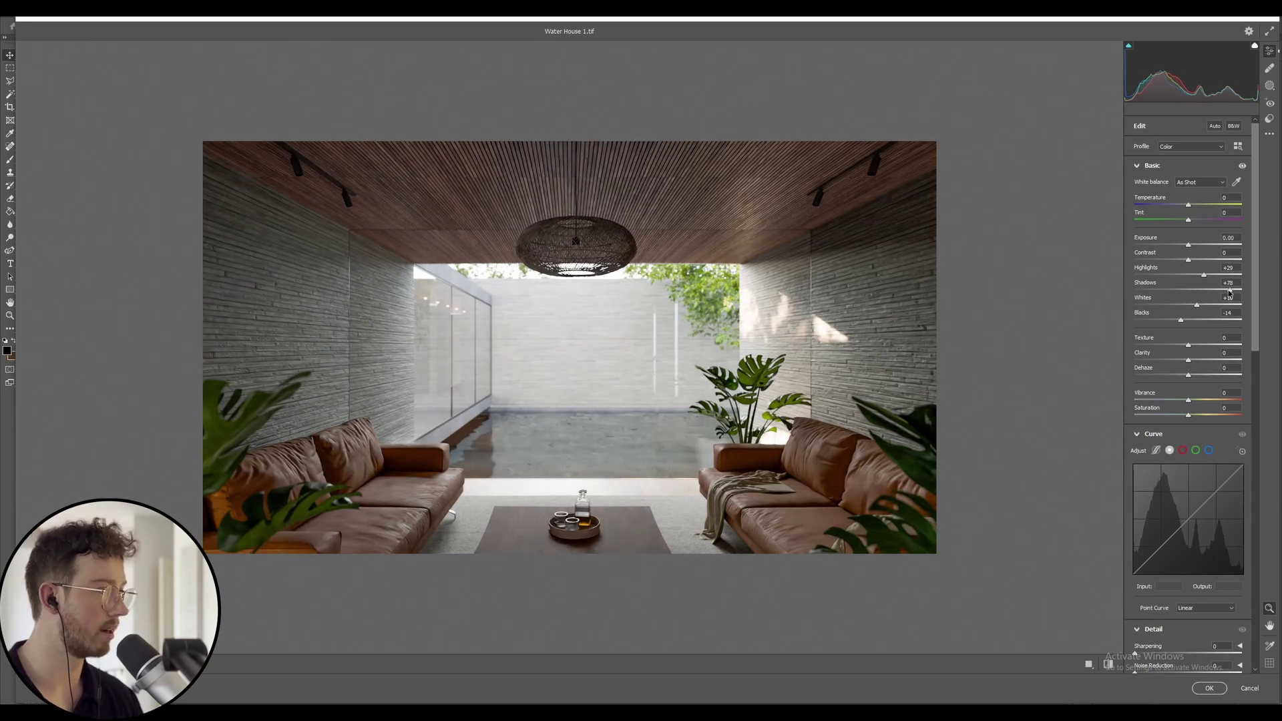
drag(1230, 292, 1185, 275)
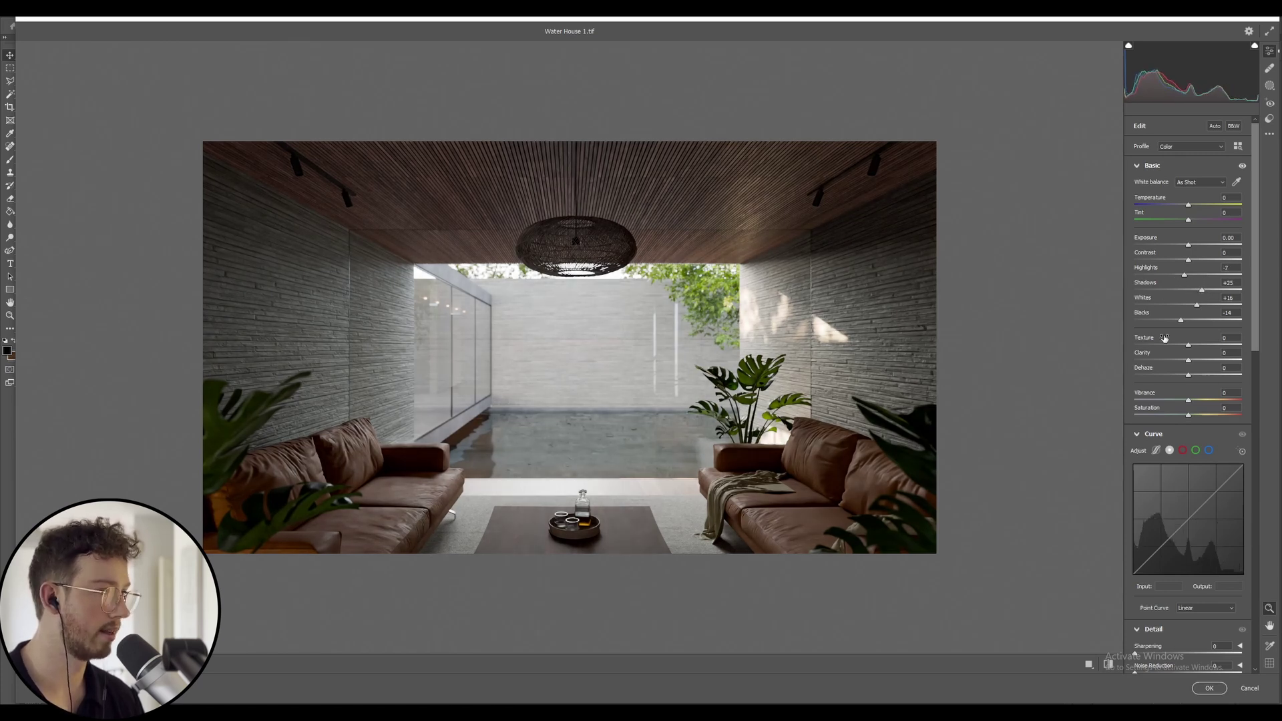
drag(1181, 324, 1178, 325)
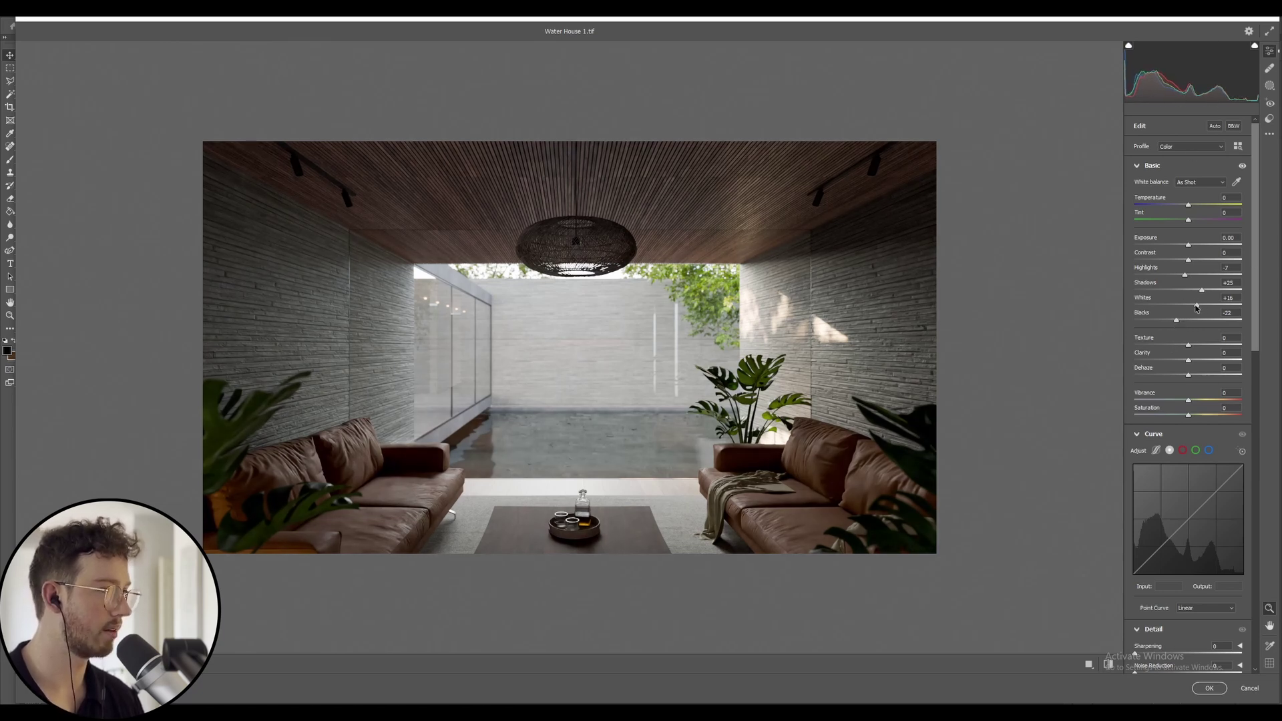
drag(1197, 307, 1204, 307)
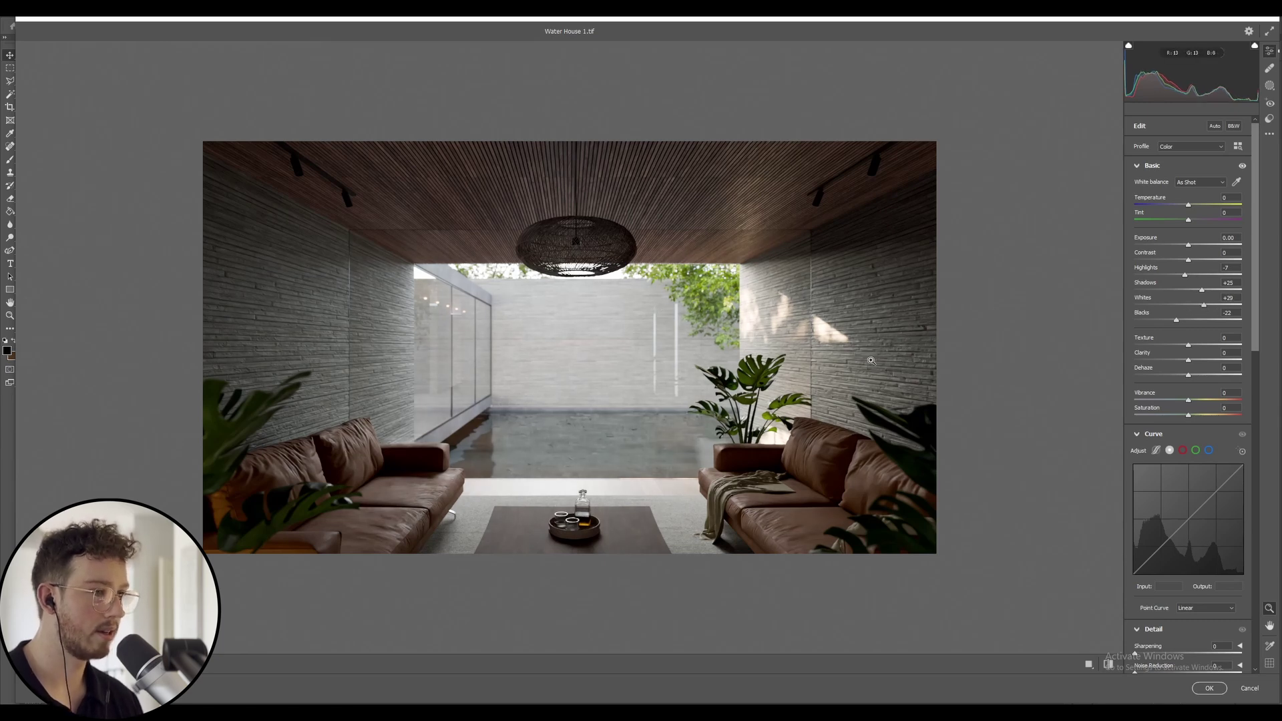
key(ctrl+minus)
key(ctrl+minus)
key(ctrl+plus)
key(ctrl+minus)
click(711, 300)
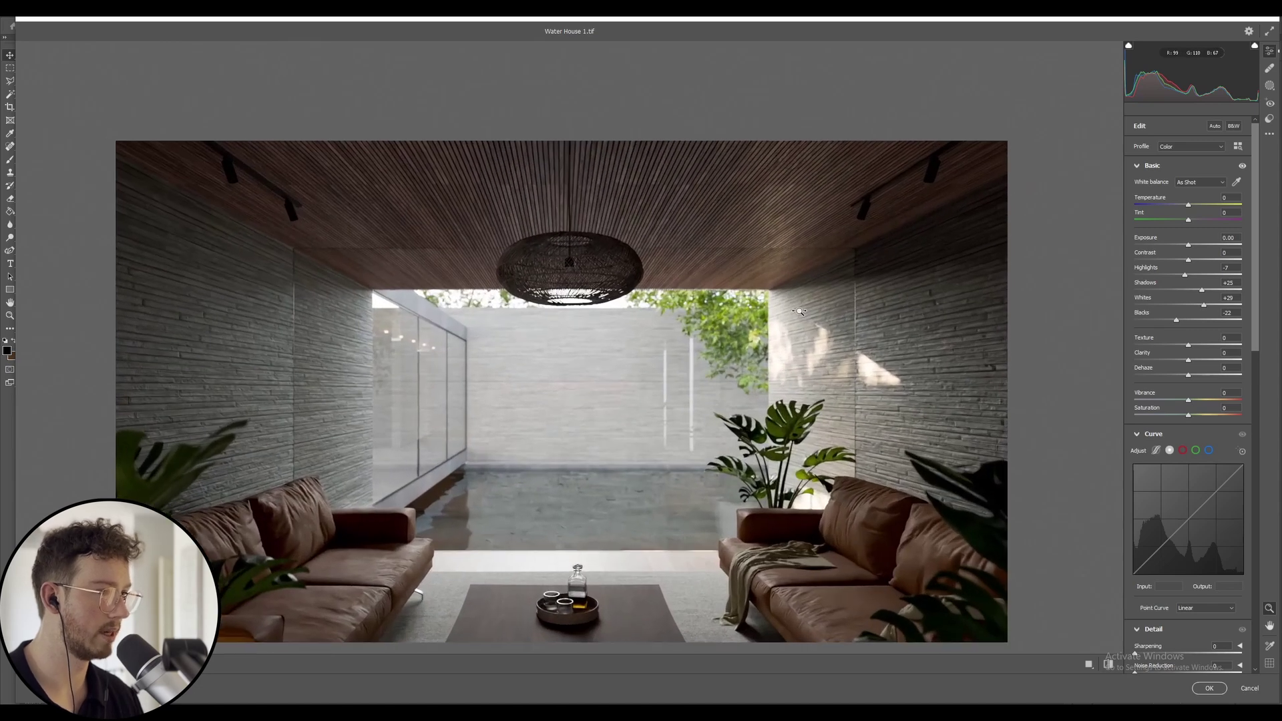
- Set Vibrance to +8 and ease Saturation down to -6 in Camera Raw
key(ctrl+minus)
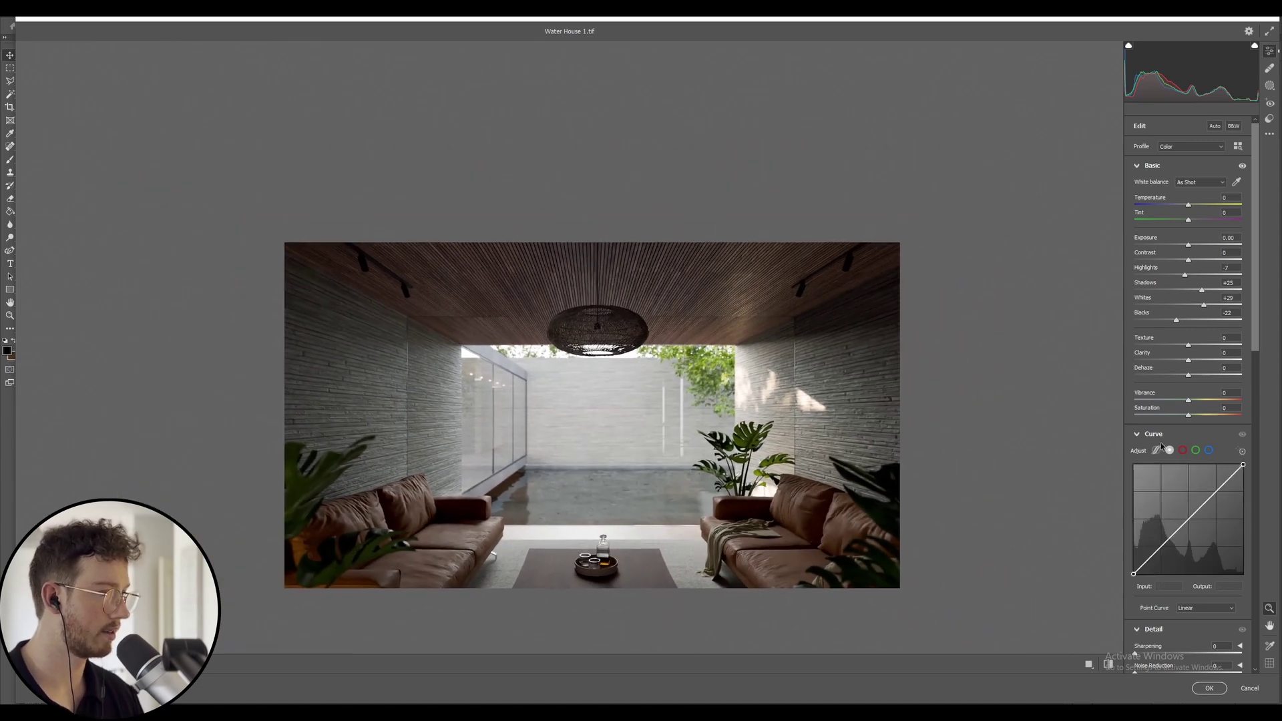
mouse_move(1189, 401)
mouse_down()
mouse_move(1201, 408)
mouse_move(1177, 418)
mouse_up()
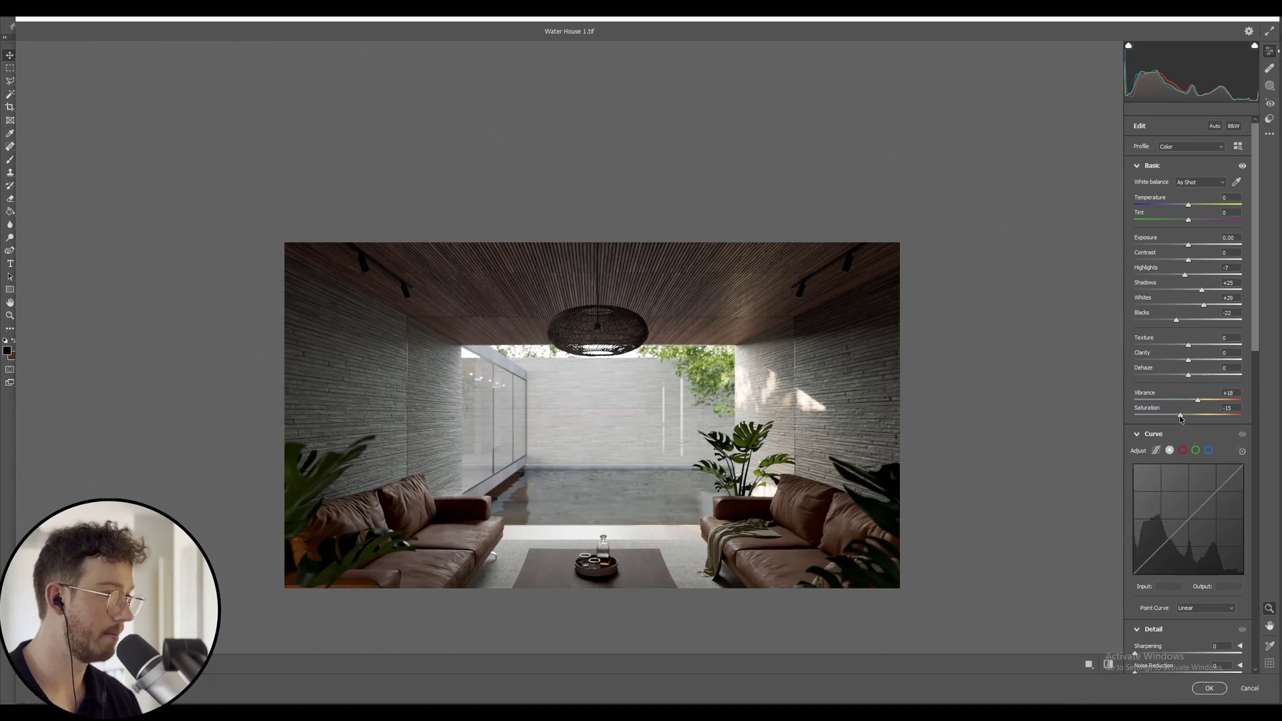
drag(1180, 418, 1195, 405)
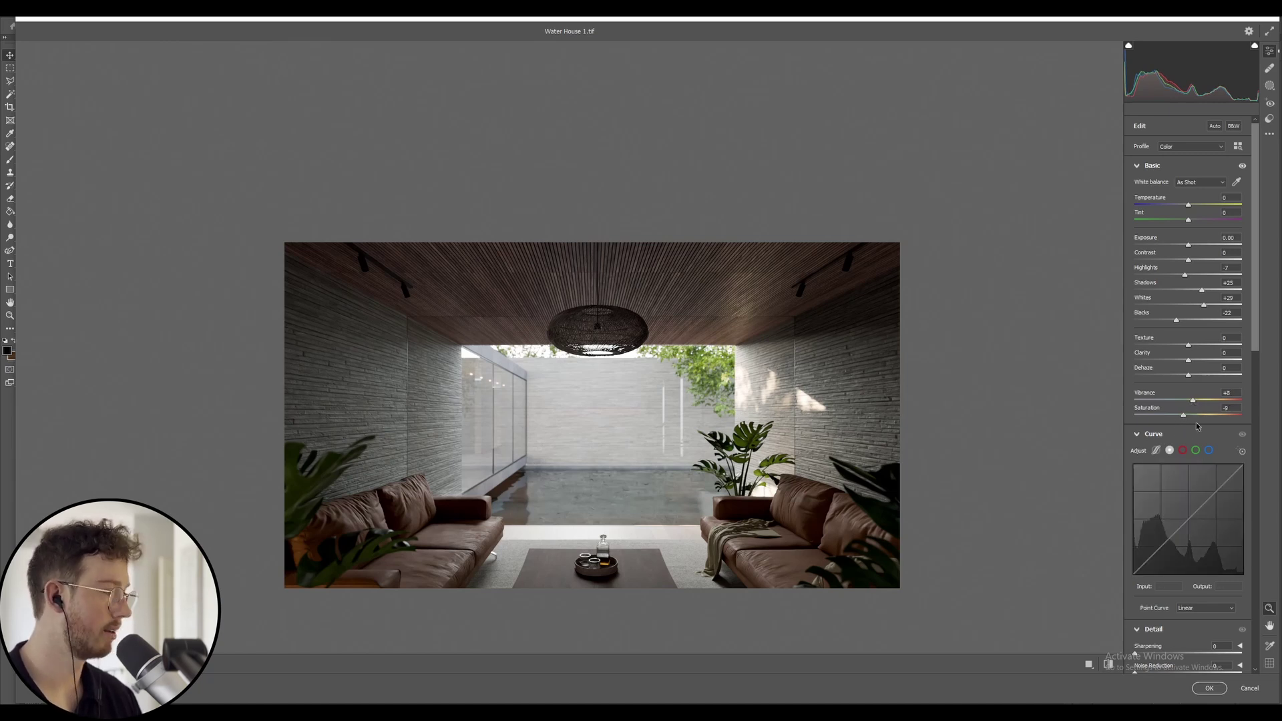
scroll(1202, 426, down, 3)
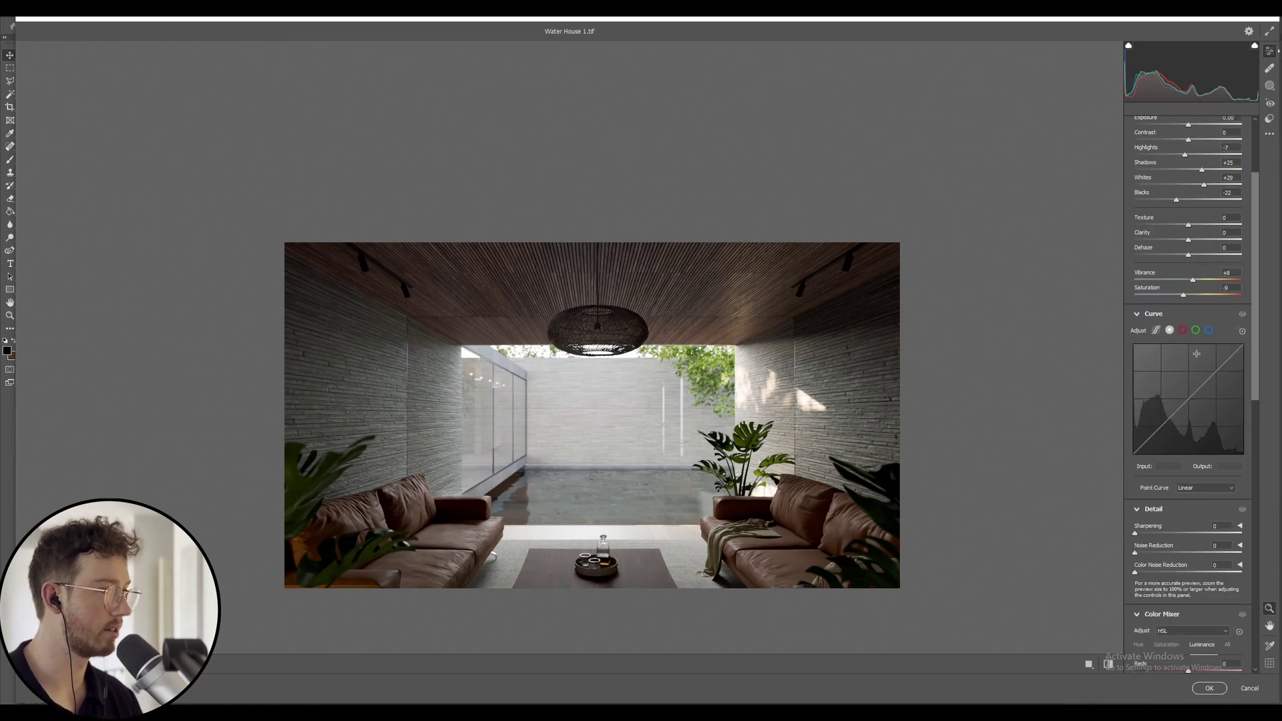
- Raise Detail sharpening to 63
scroll(1175, 512, down, 3)
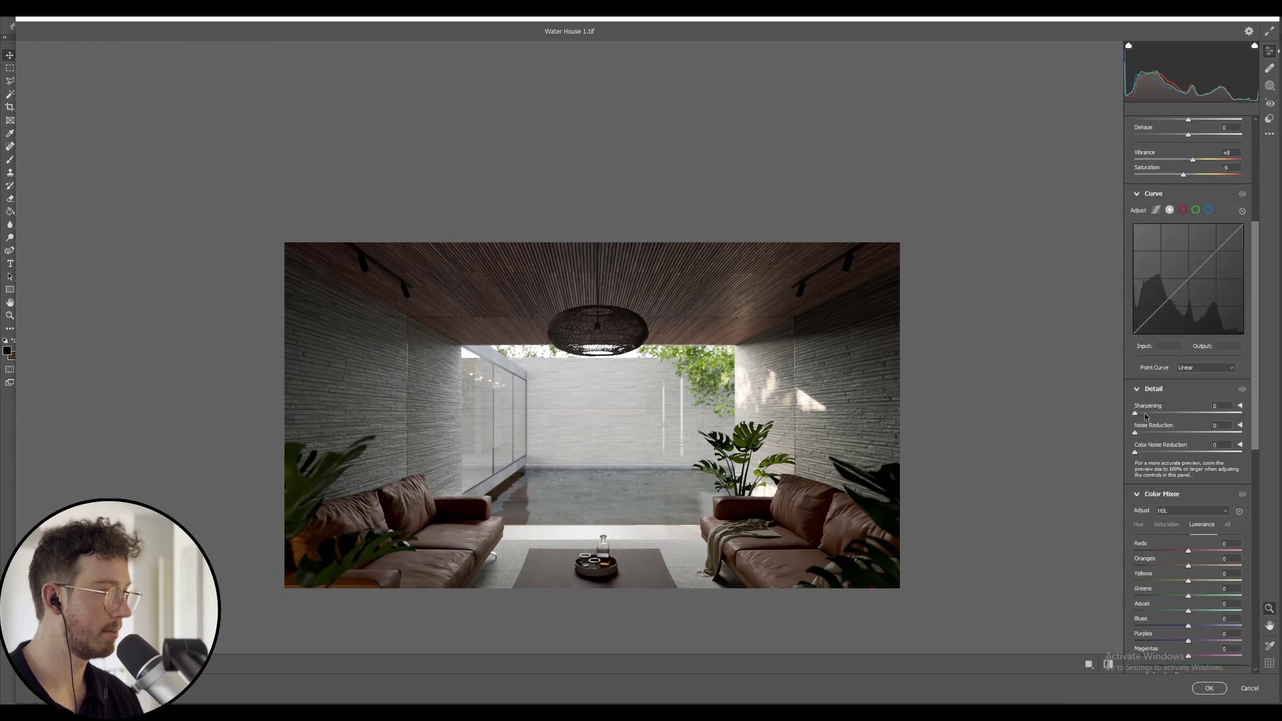
drag(1144, 416, 1180, 417)
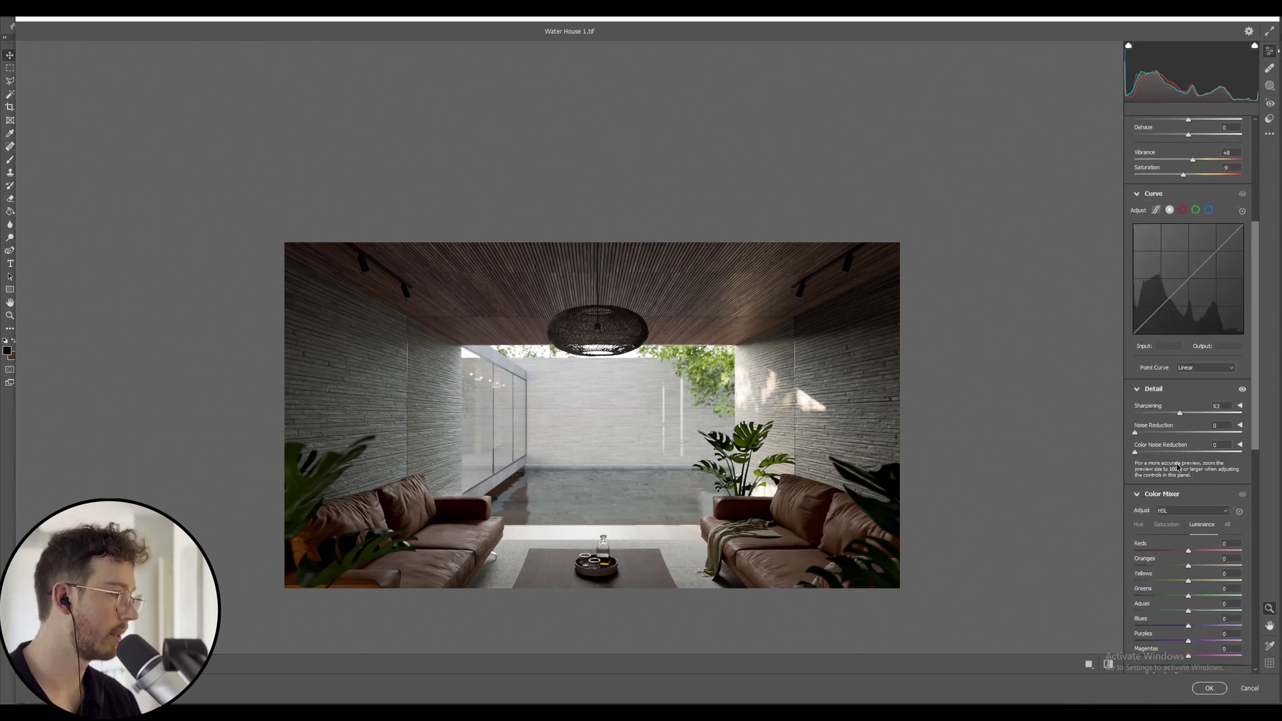
scroll(1148, 451, down, 4)
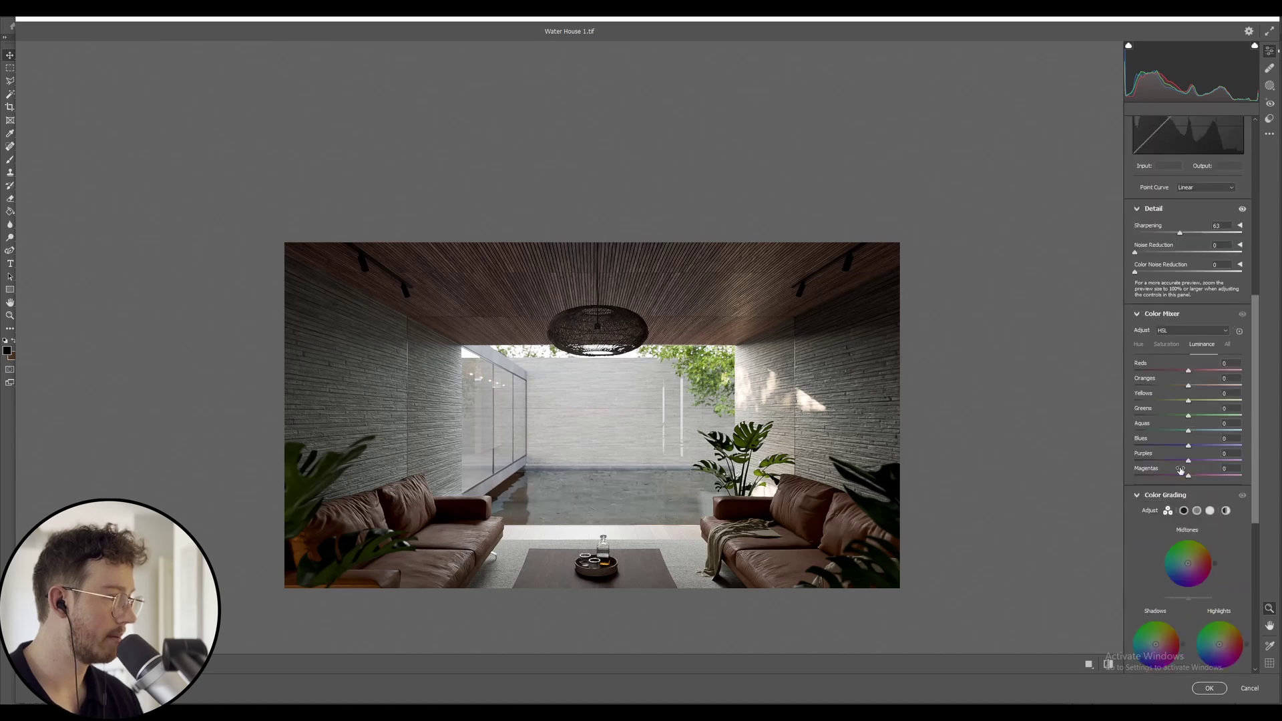
- Set Color Mixer saturation: yellows +20, greens -27, blues -21, purples -63, magentas -55
click(1166, 344)
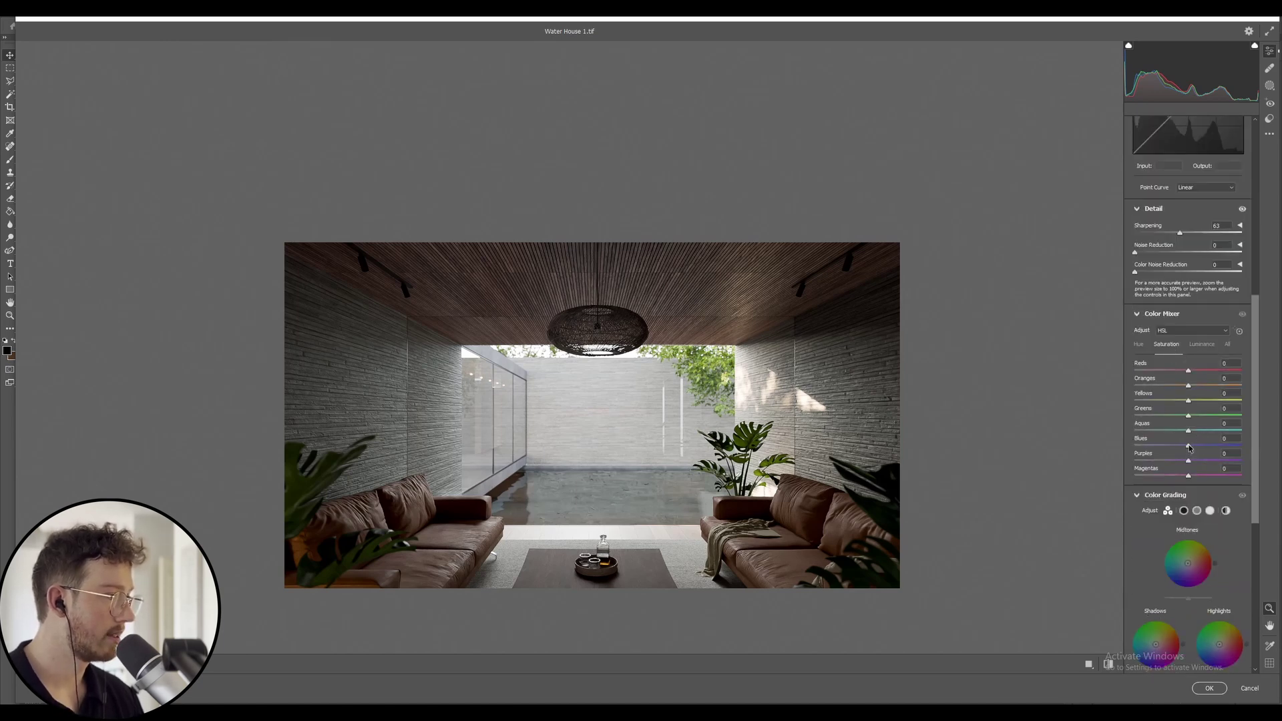
mouse_move(1183, 450)
mouse_down()
mouse_move(1170, 449)
mouse_move(1182, 449)
mouse_up()
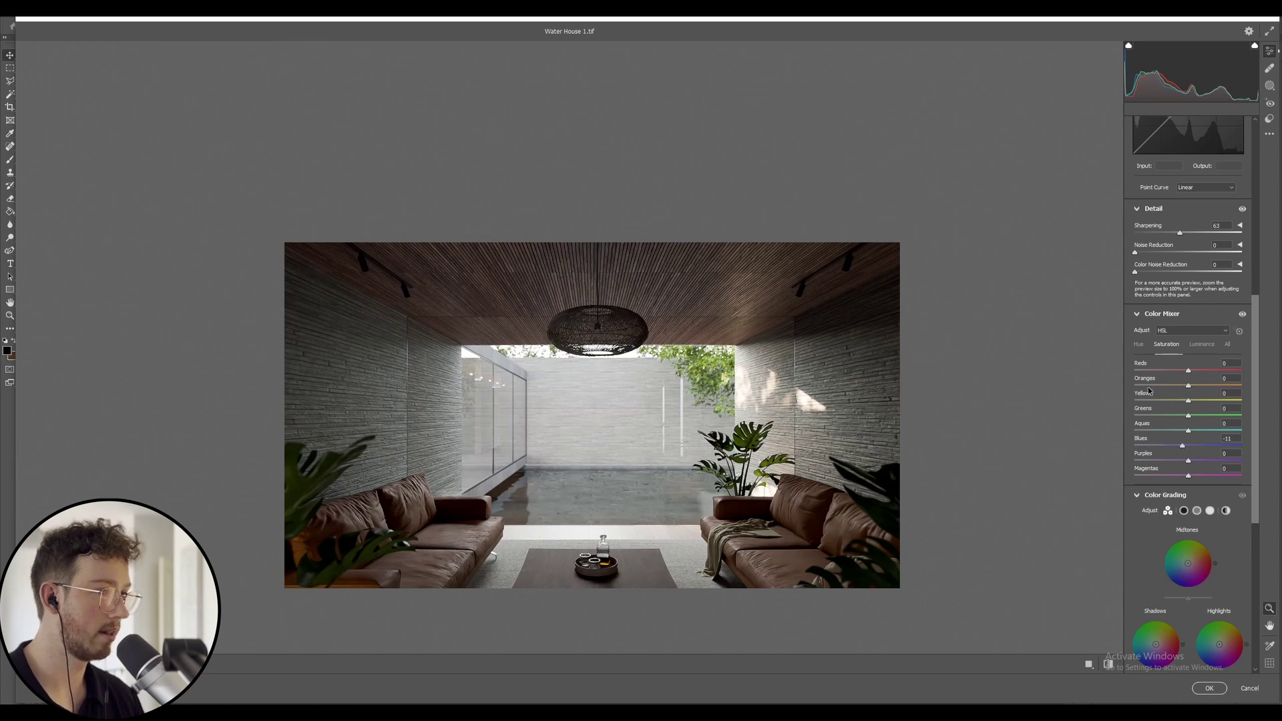
mouse_move(1189, 387)
mouse_down()
mouse_move(1140, 387)
mouse_move(1199, 385)
mouse_up()
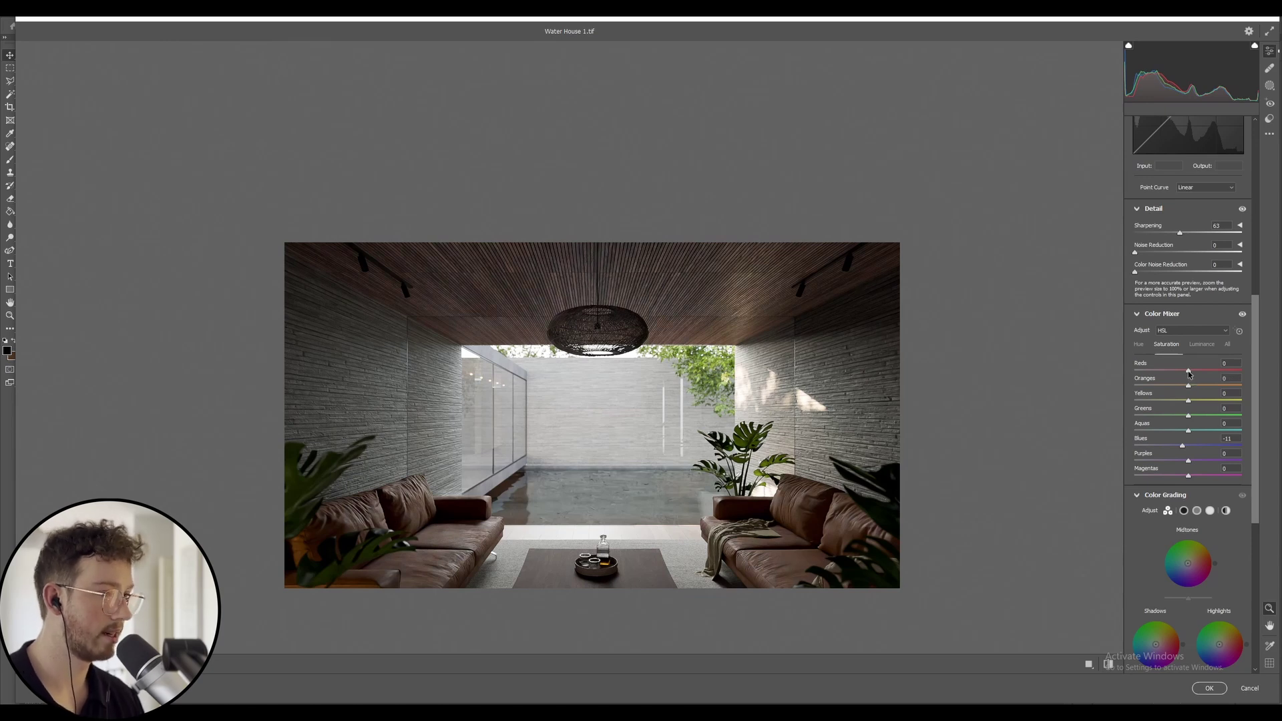
drag(1188, 371, 1128, 374)
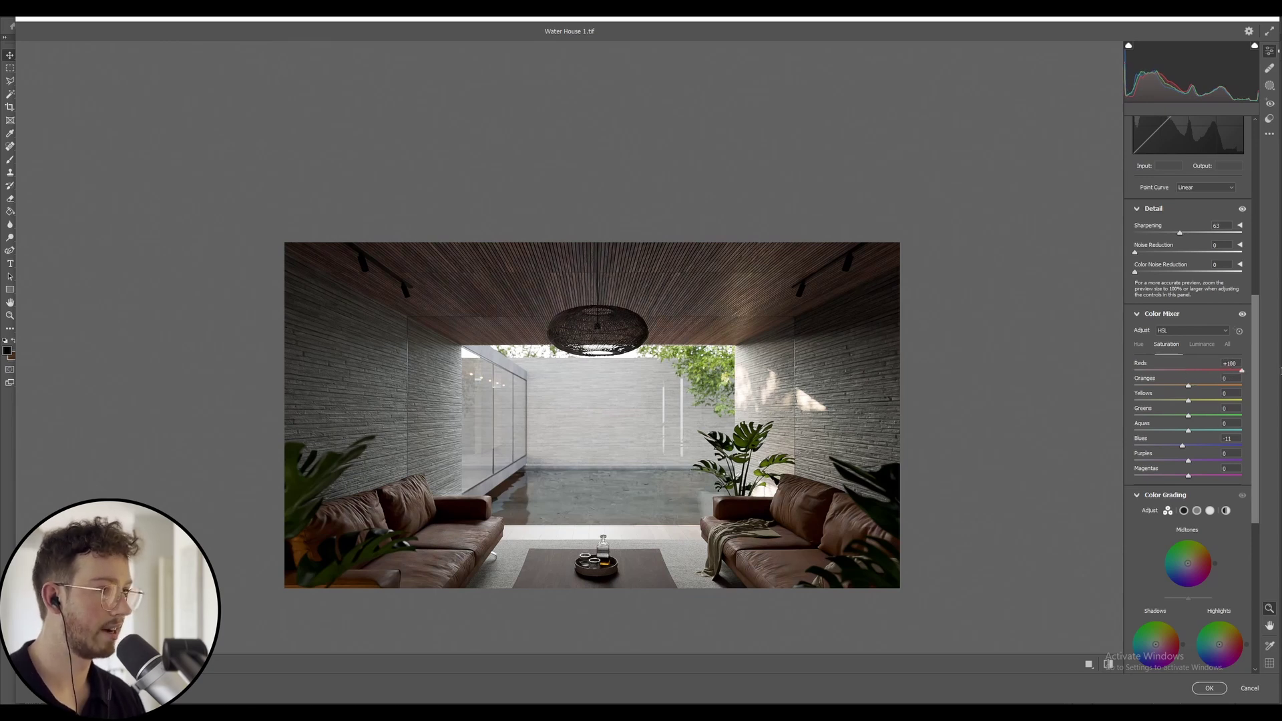
key(ctrl+z)
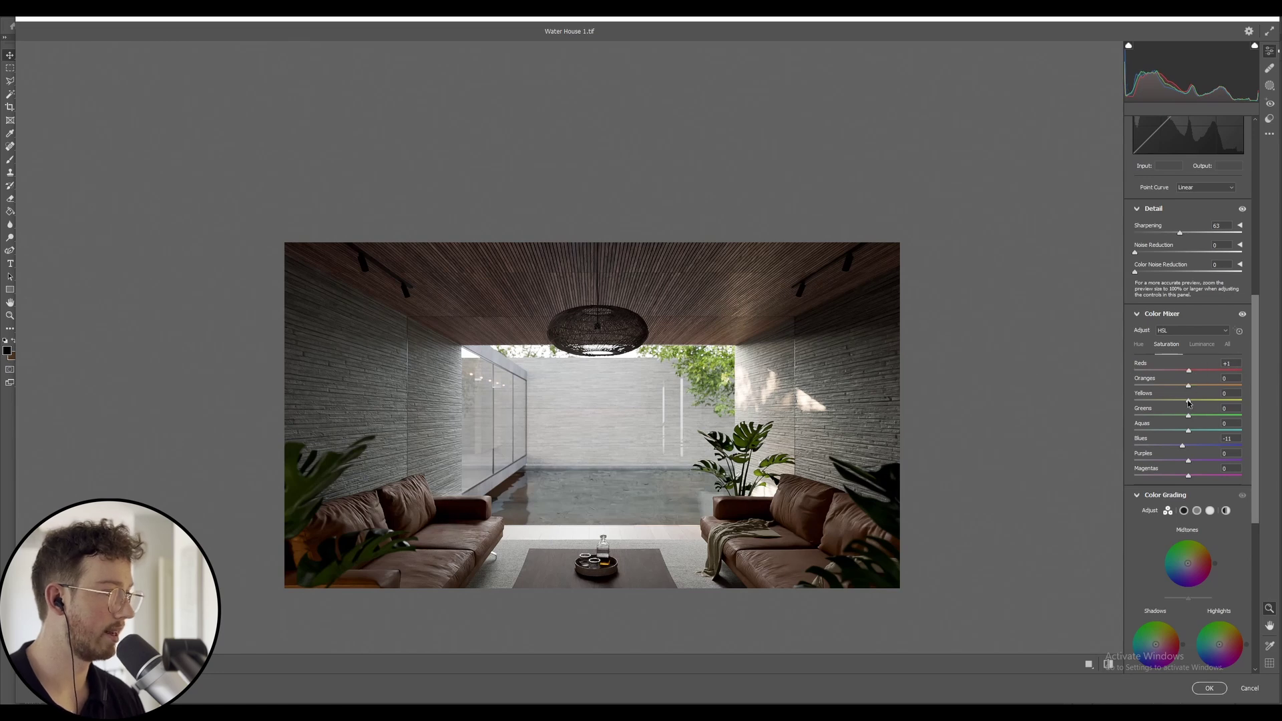
mouse_move(1188, 401)
mouse_down()
mouse_move(999, 406)
mouse_move(1233, 406)
mouse_move(1161, 406)
mouse_move(1210, 406)
mouse_move(1185, 406)
mouse_move(1199, 403)
mouse_up()
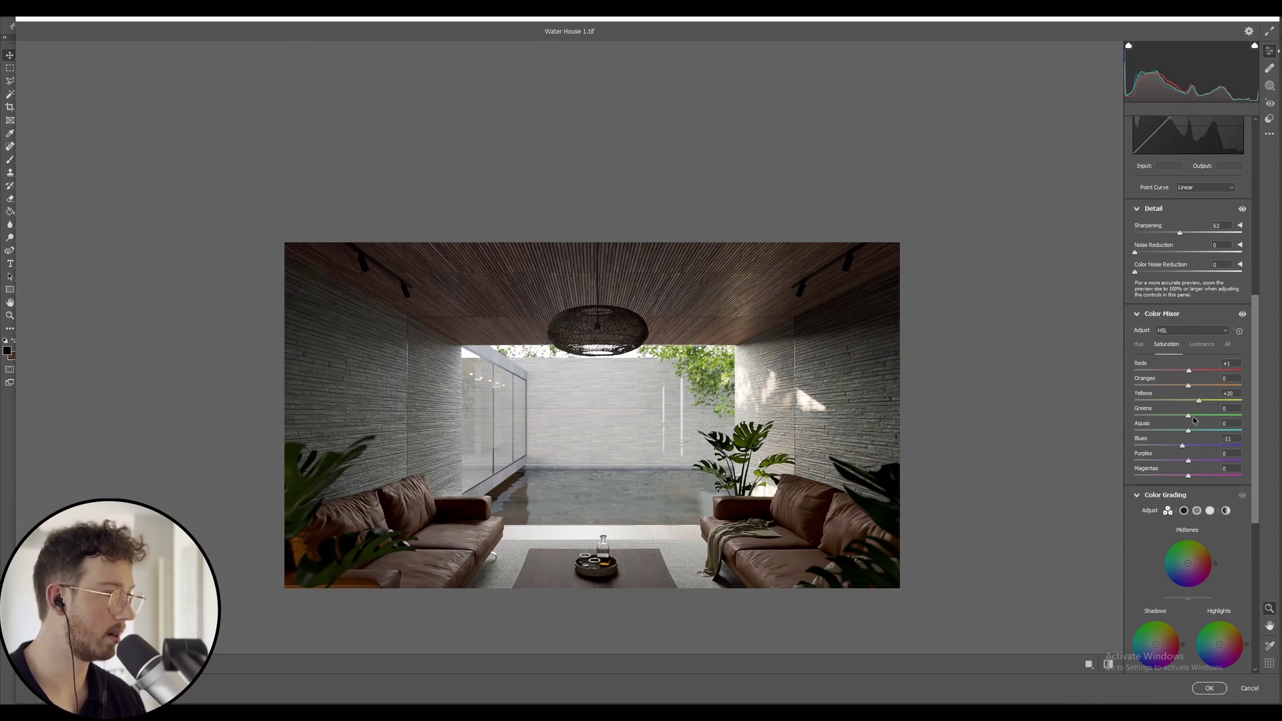
drag(1189, 417, 1175, 420)
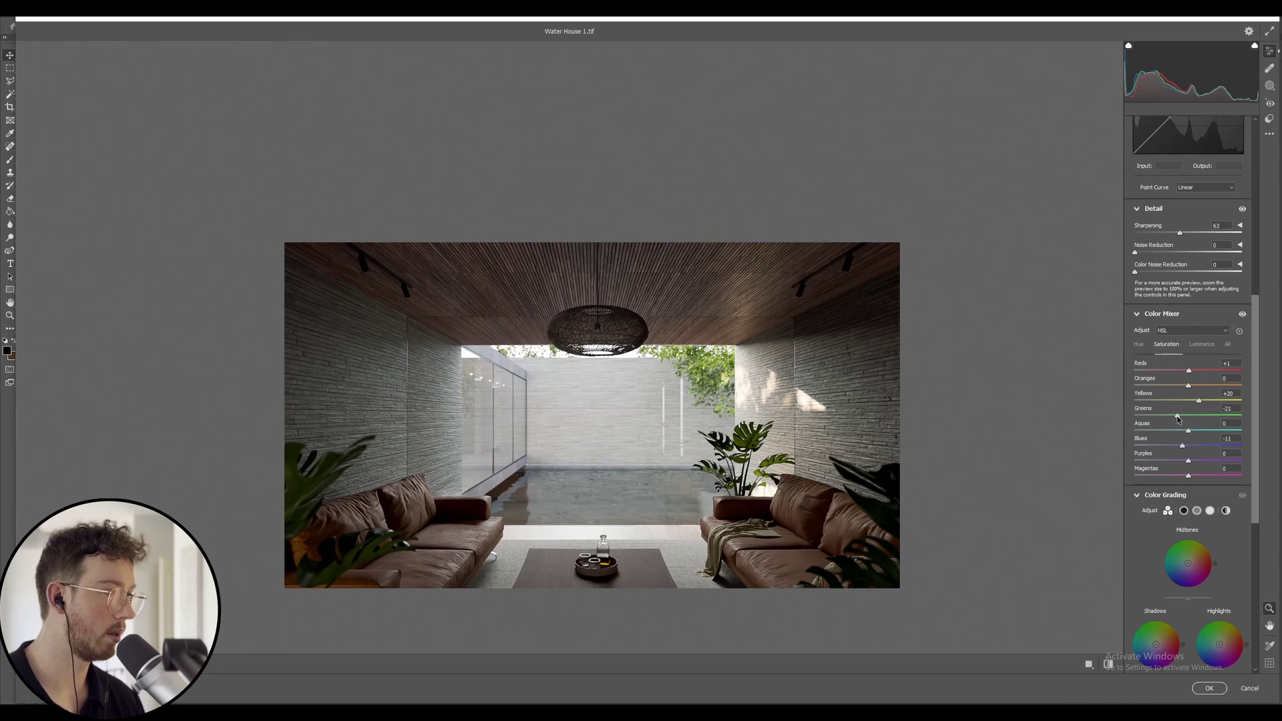
drag(1170, 419, 1280, 439)
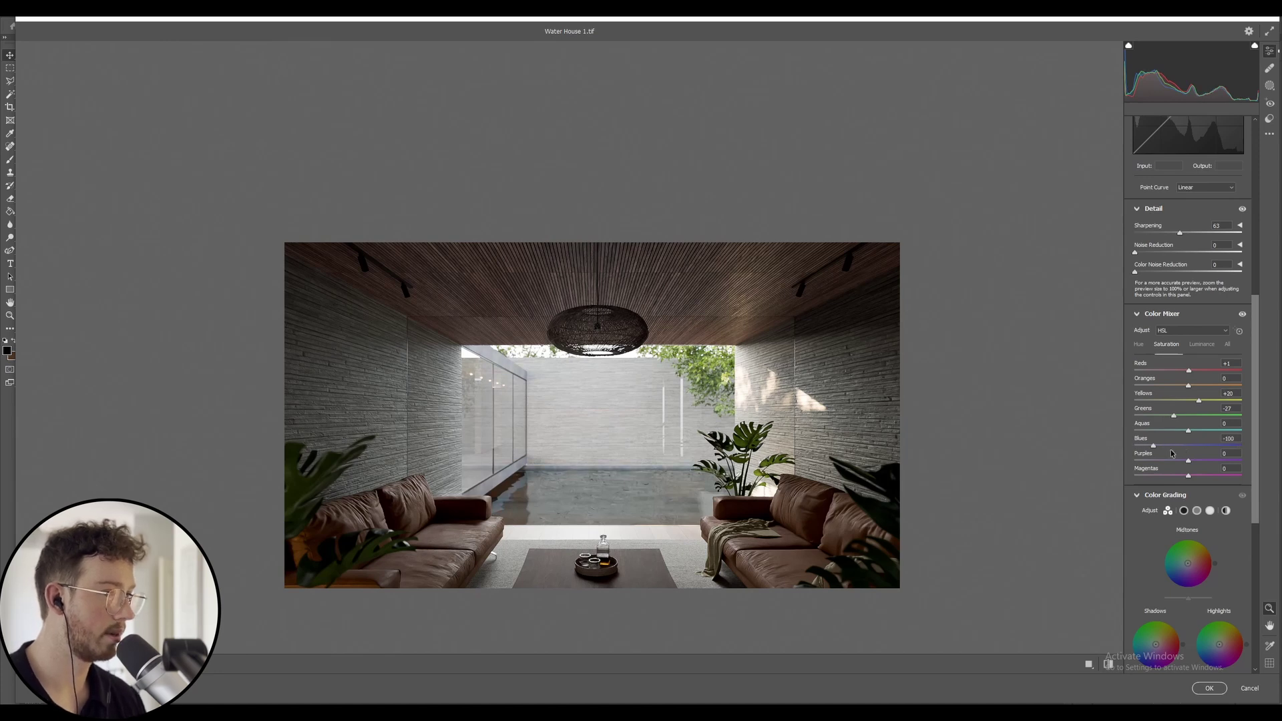
drag(1230, 445, 1161, 485)
- Brighten luminance: reds +8, oranges +21, yellows +26 and magentas +10
click(1202, 345)
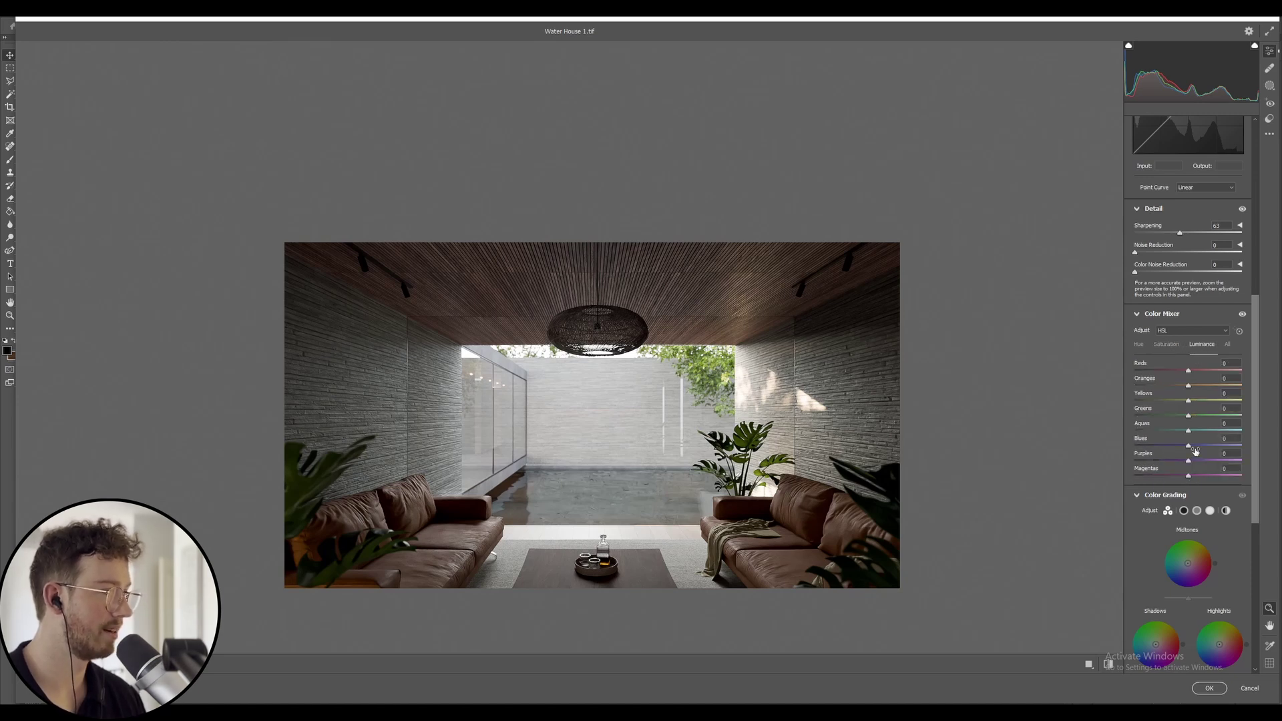
drag(1188, 400, 1196, 375)
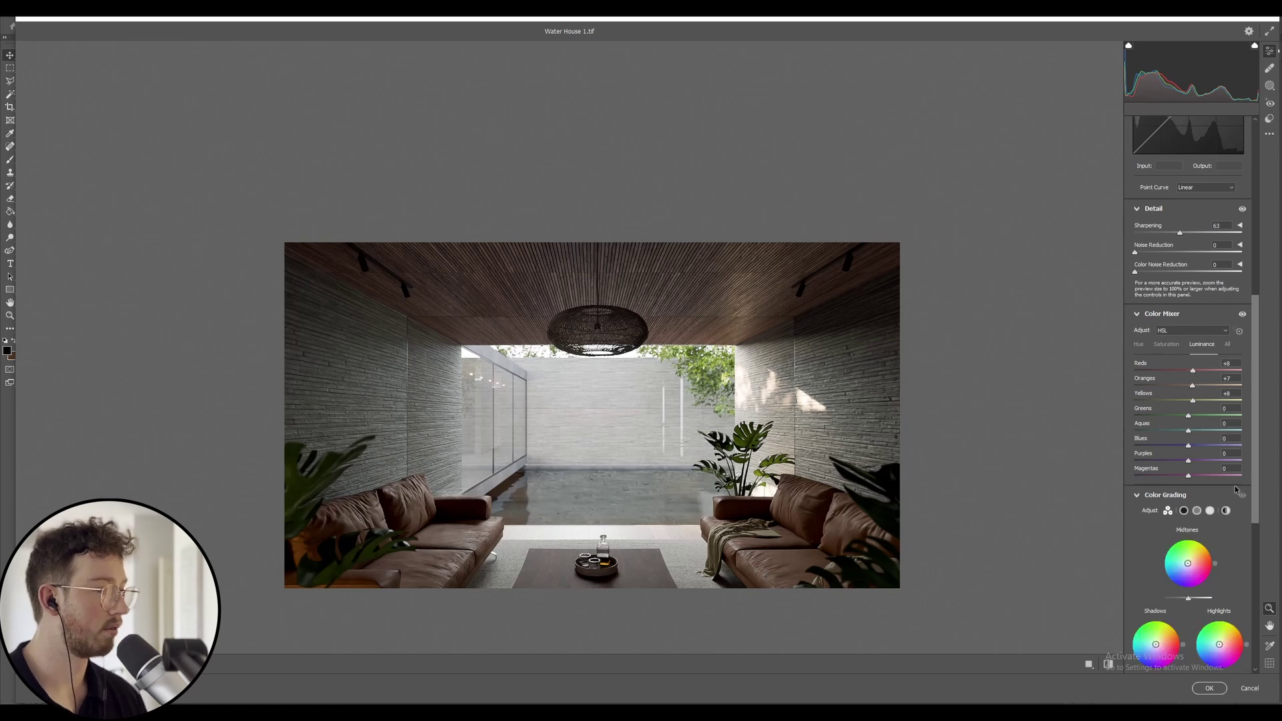
mouse_move(1189, 475)
mouse_down()
mouse_move(1199, 478)
mouse_move(1179, 479)
mouse_move(1214, 478)
mouse_move(1193, 479)
mouse_move(1212, 448)
mouse_move(1191, 451)
mouse_up()
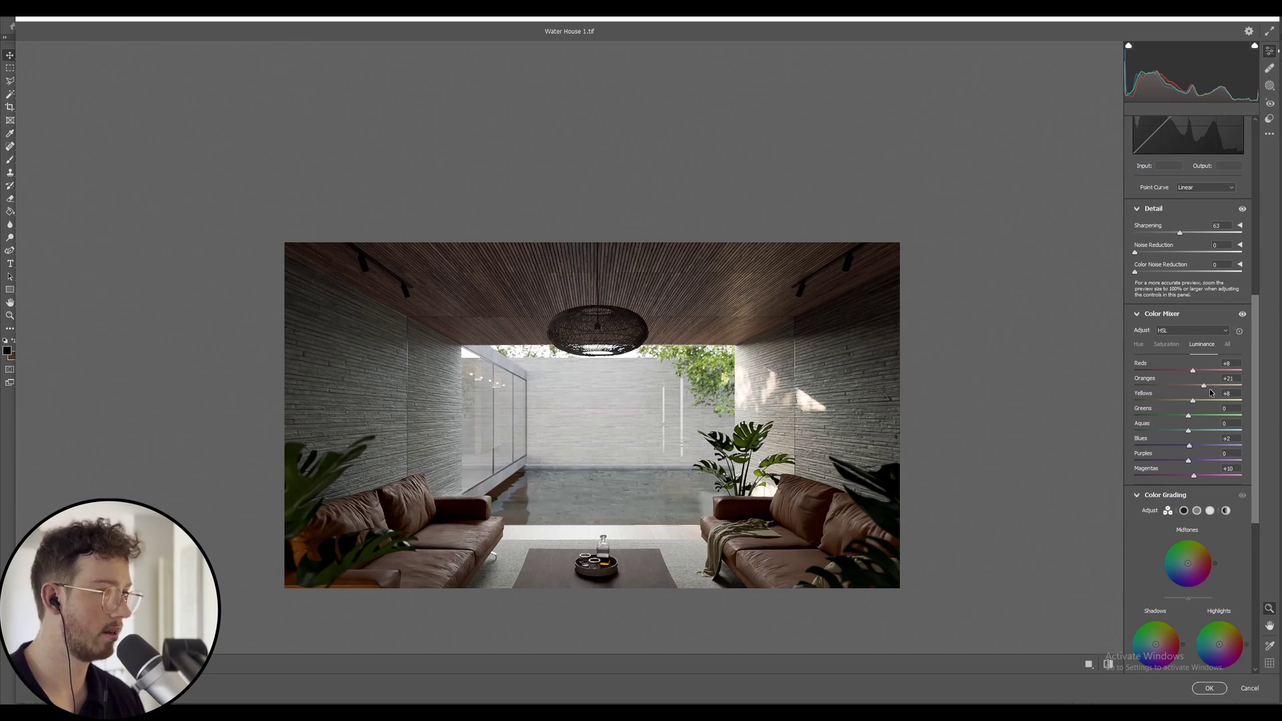
drag(1217, 387, 1199, 407)
- Shift hues to reds +6, greens -35, aquas -18 and blues -21, then enlarge the preview
click(1139, 345)
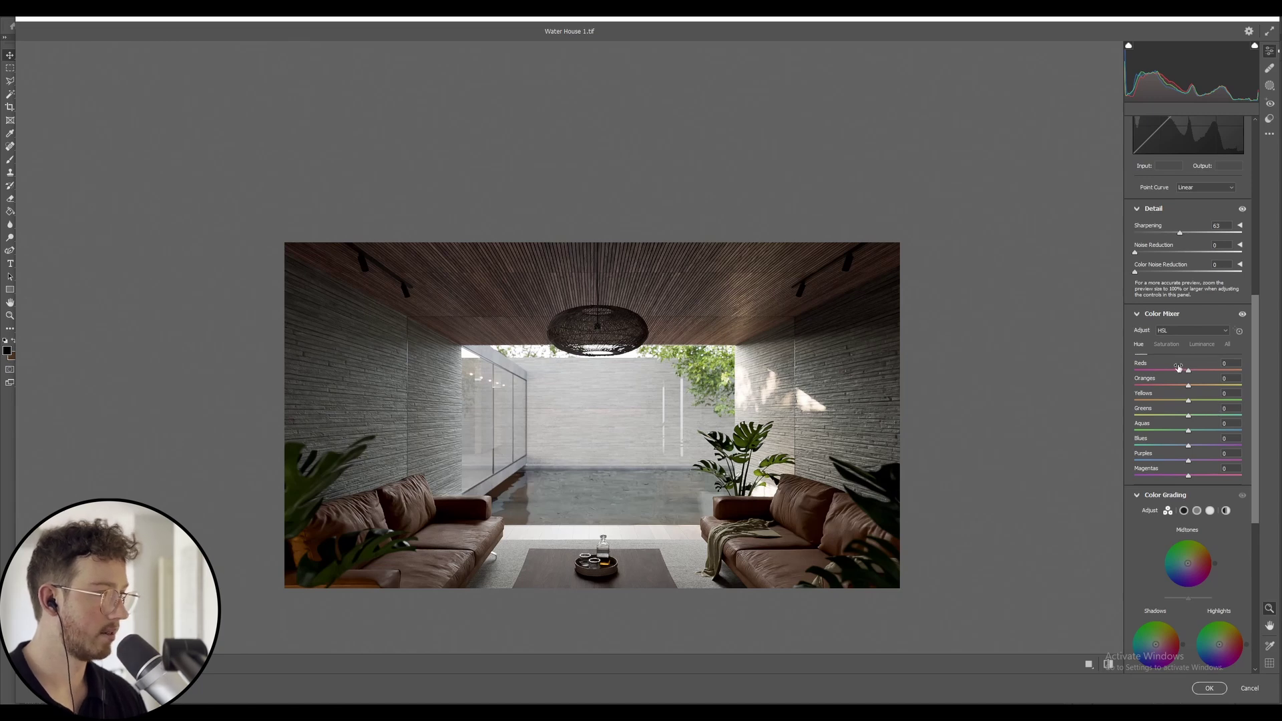
mouse_move(1189, 373)
mouse_down()
mouse_move(1212, 374)
mouse_move(1188, 374)
mouse_move(1206, 374)
mouse_move(1196, 388)
mouse_up()
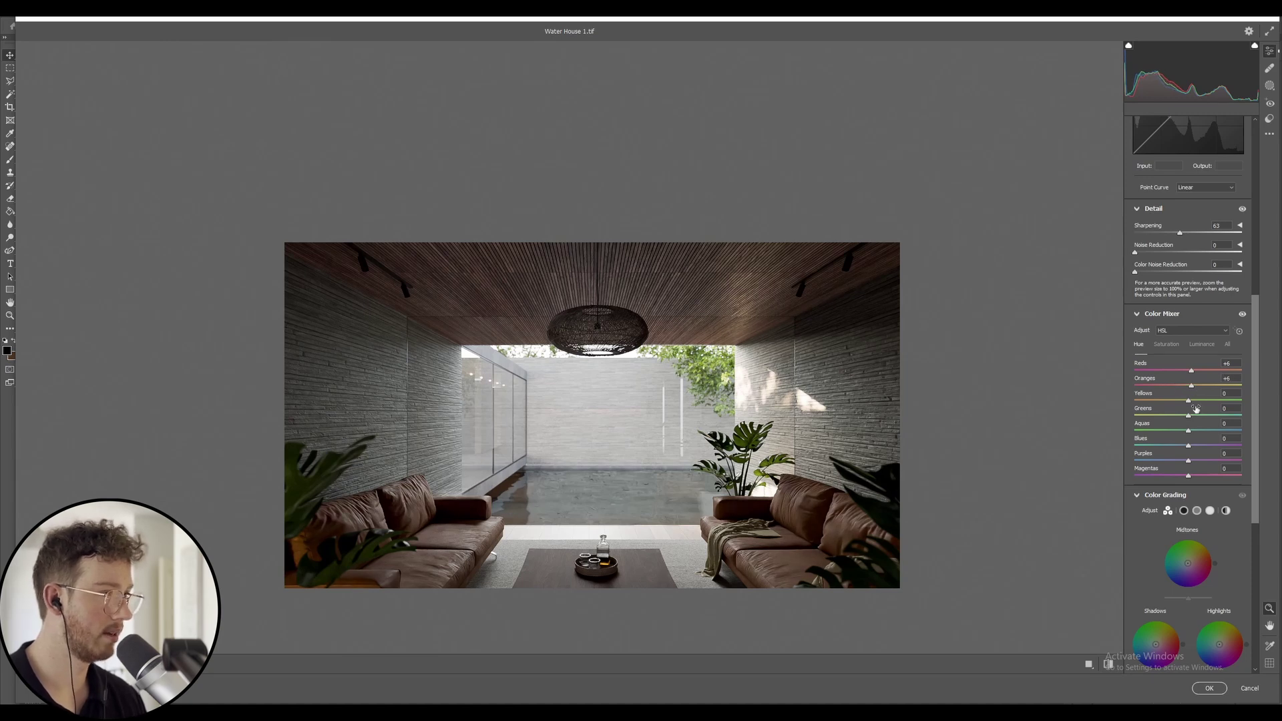
drag(1189, 417, 1162, 418)
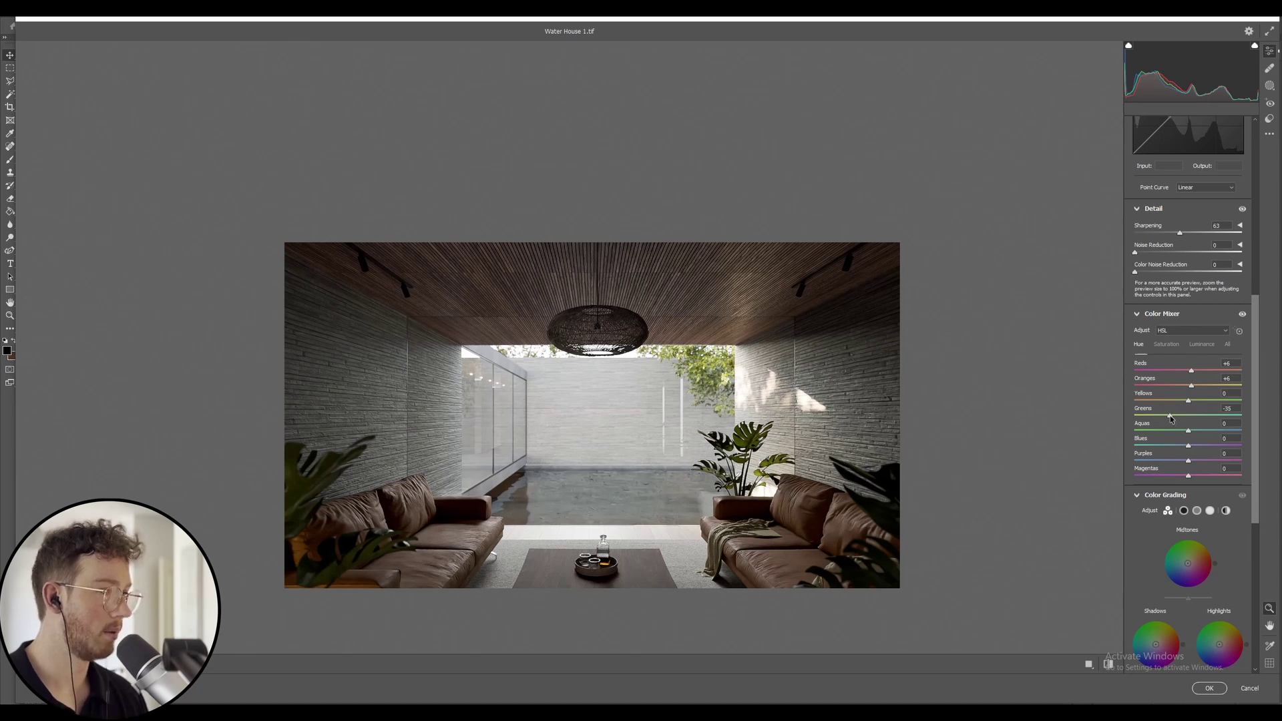
mouse_move(1188, 434)
mouse_down()
mouse_move(1144, 434)
mouse_move(1181, 435)
mouse_move(1189, 447)
mouse_move(1167, 448)
mouse_move(1178, 452)
mouse_up()
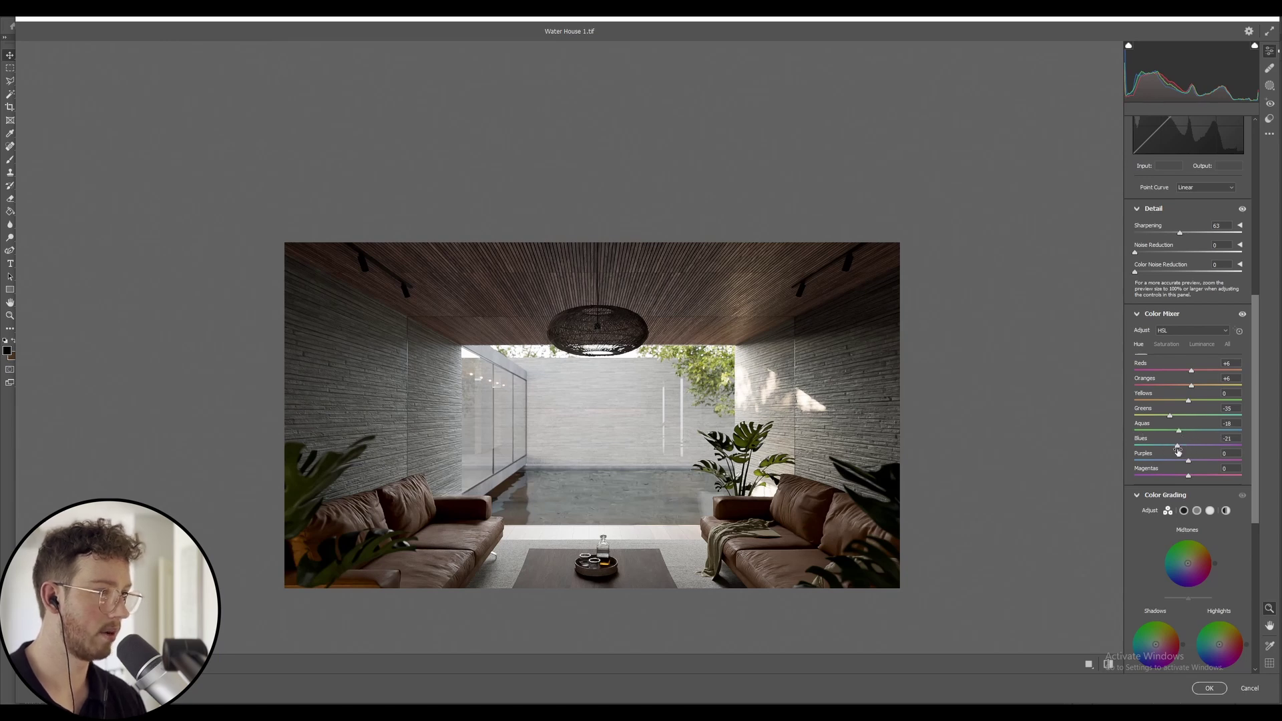
drag(802, 414, 841, 415)
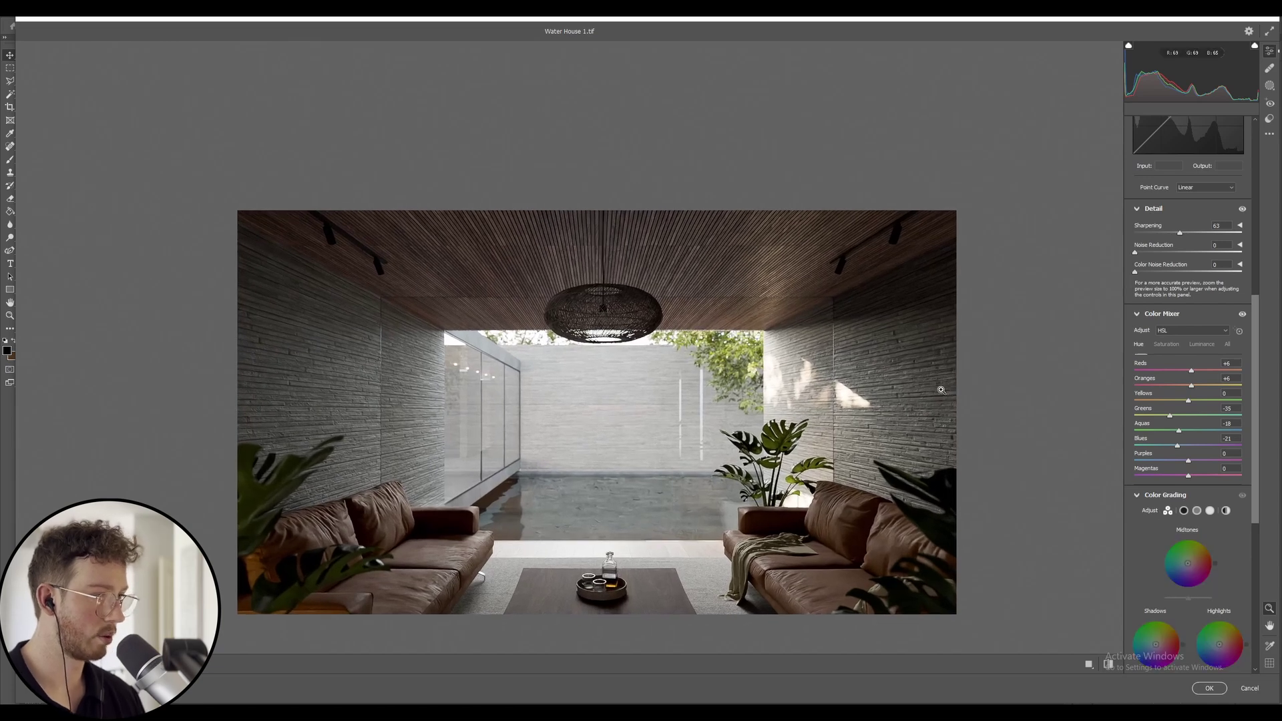
- Apply Upright Auto correction, then set Grain to 13 and Vignetting to -5
scroll(1171, 443, down, 6)
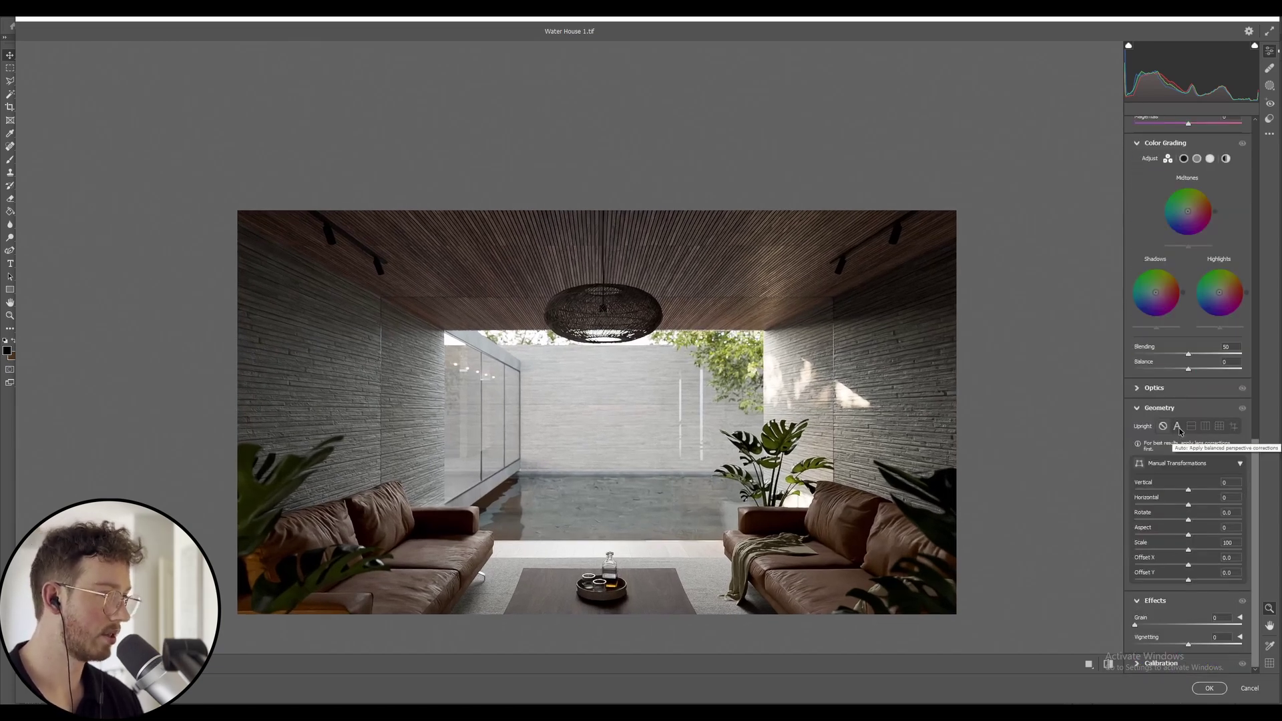
click(1178, 428)
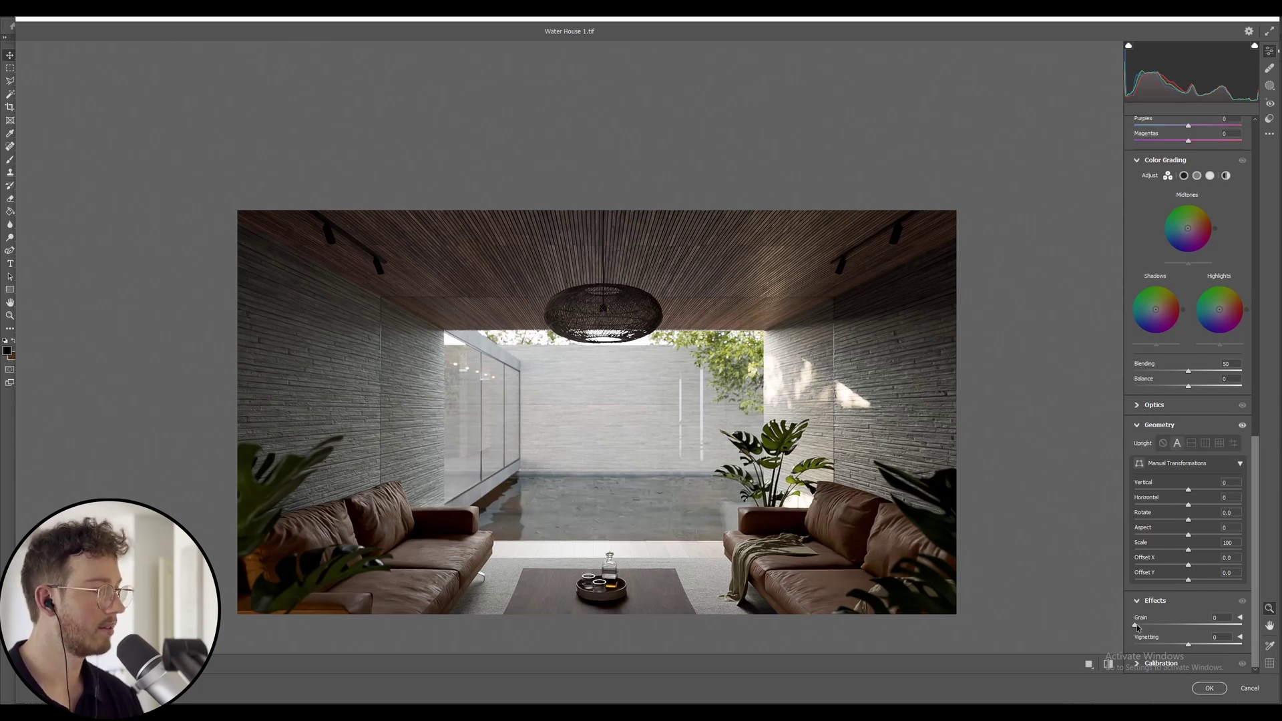
drag(1139, 627, 1152, 628)
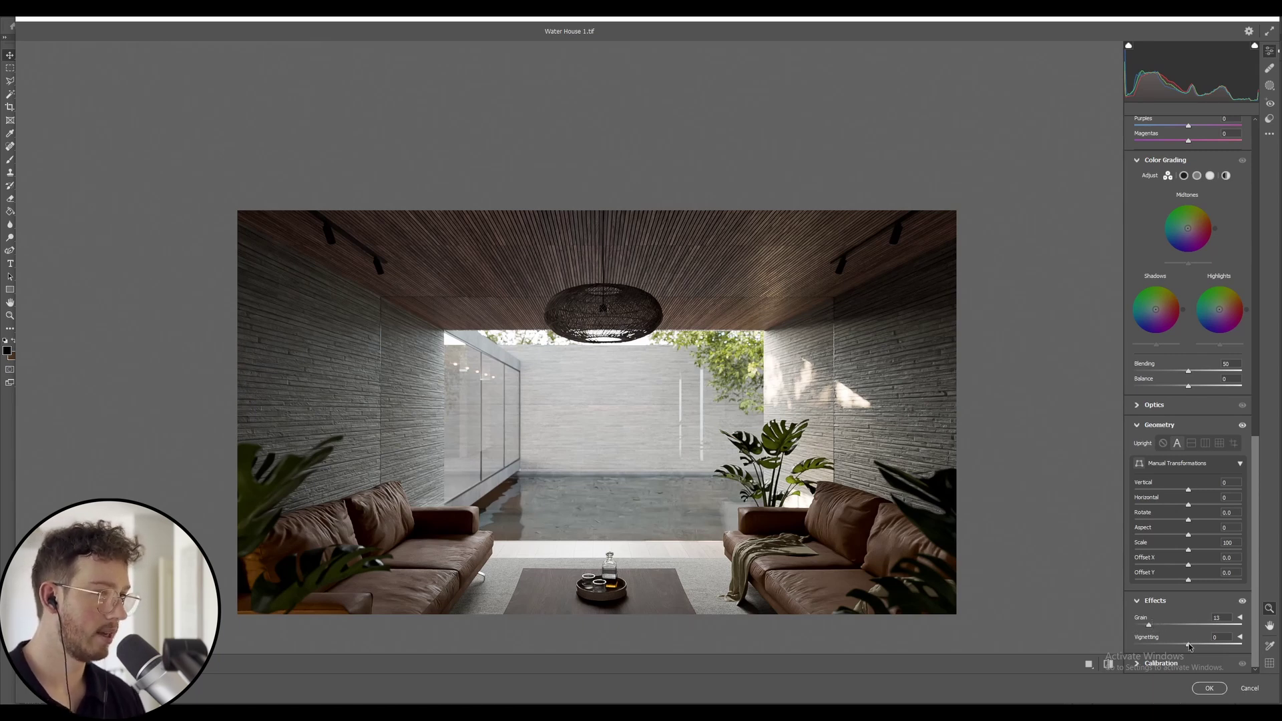
mouse_move(1189, 645)
mouse_down()
mouse_move(1177, 646)
mouse_move(1188, 646)
mouse_up()
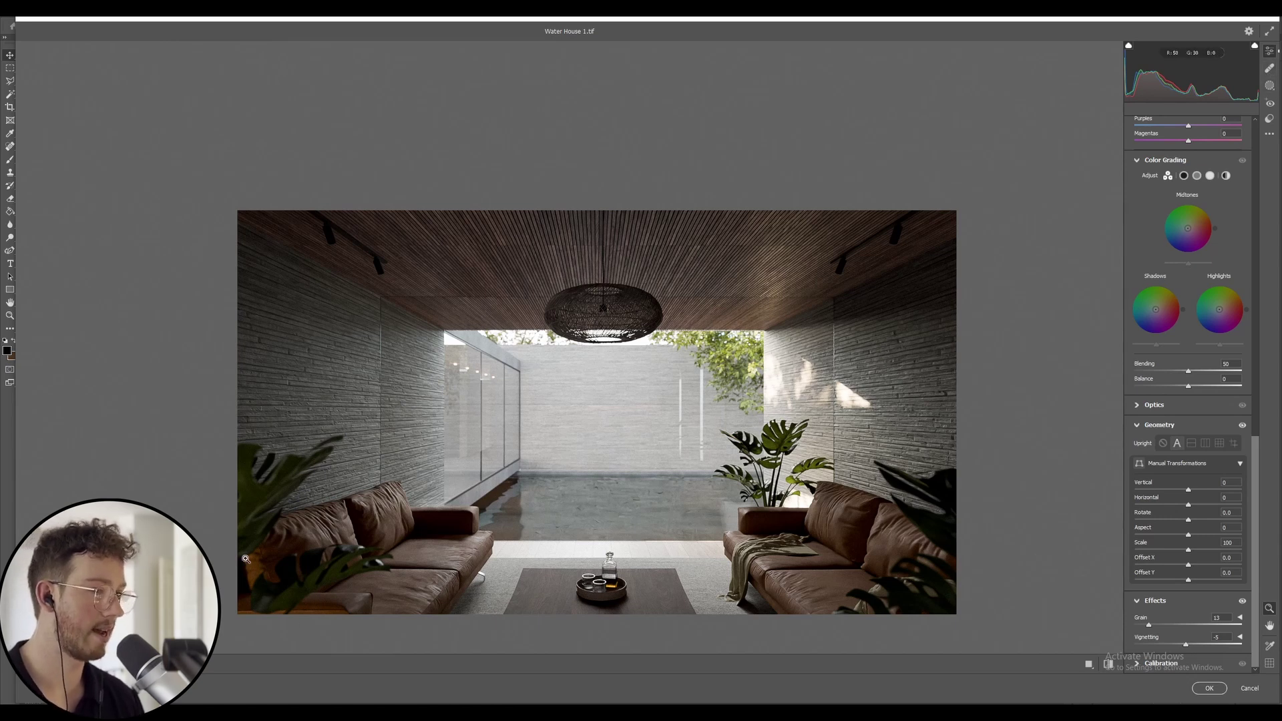
- Paint a brush mask over the lower-left plant and sofa corner, hiding the overlay
scroll(329, 584, up, 2)
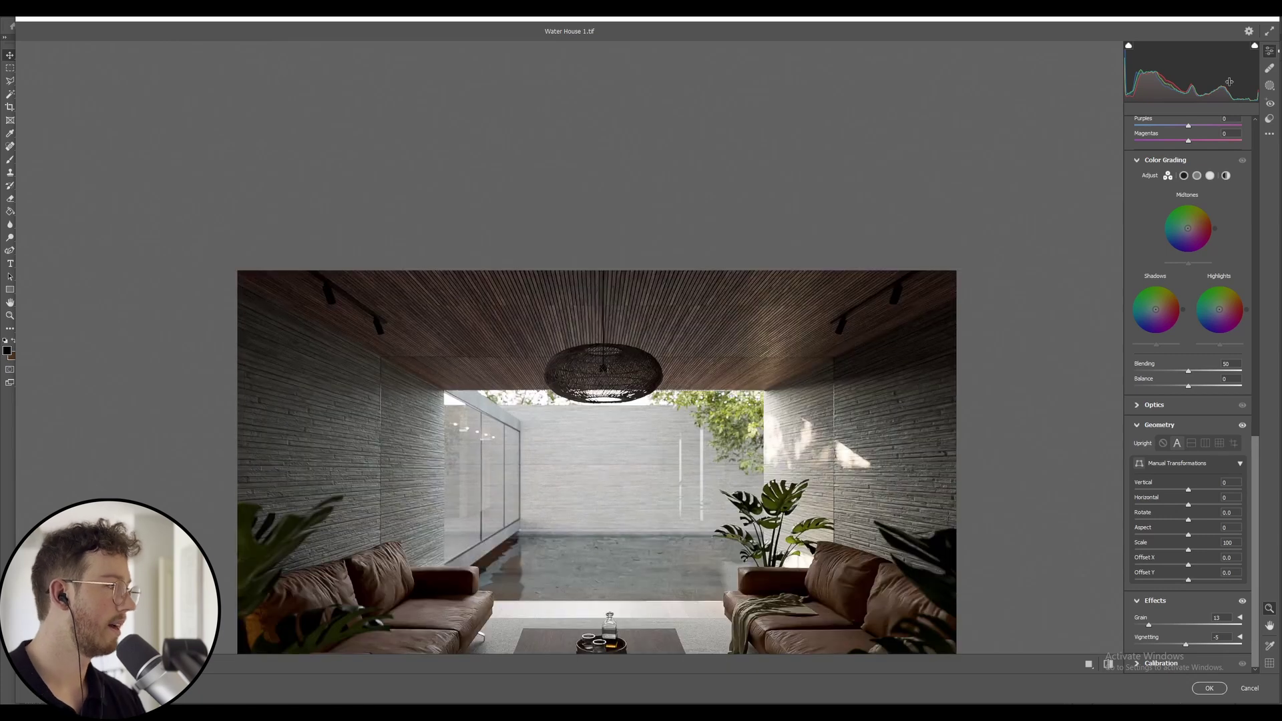
scroll(738, 190, down, 2)
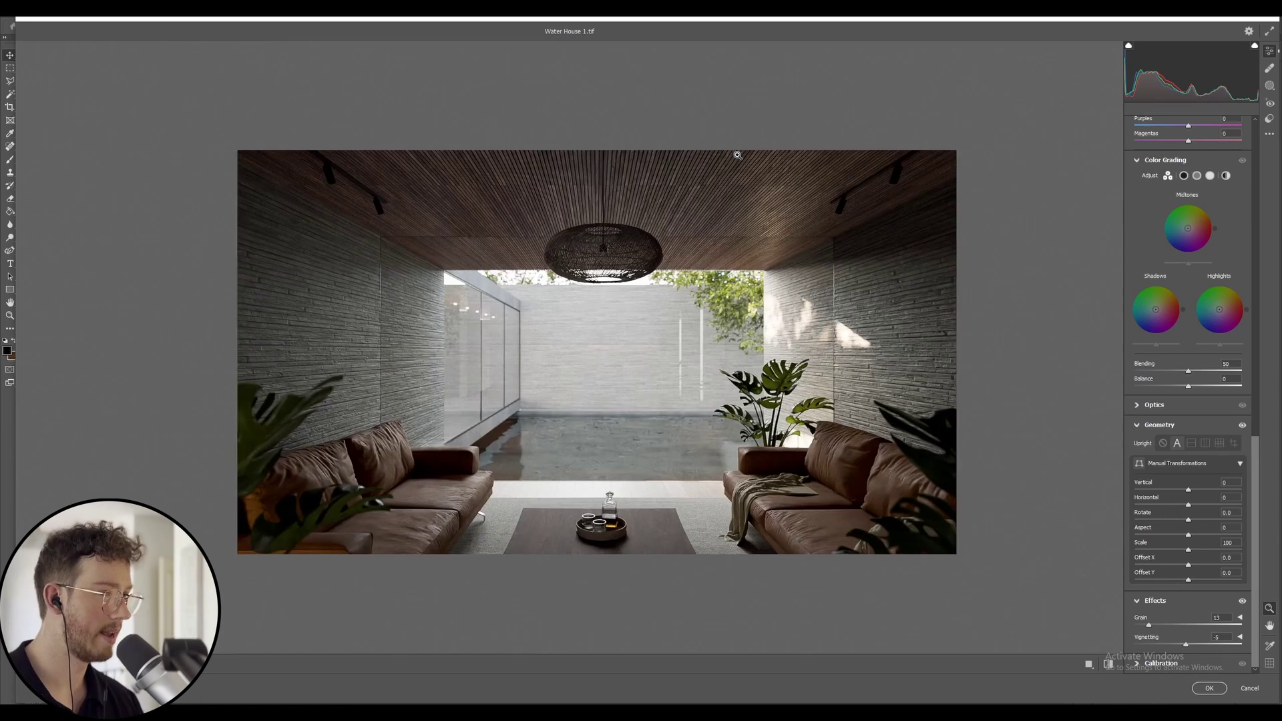
click(1272, 69)
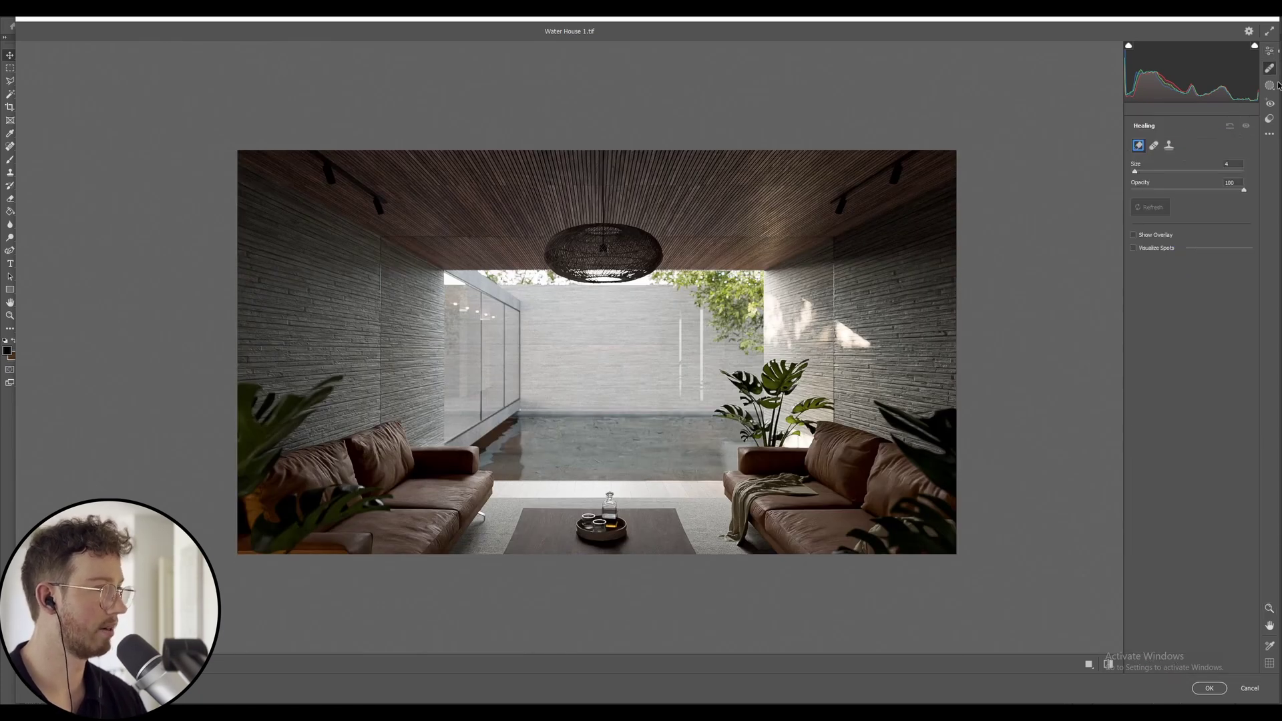
click(1274, 85)
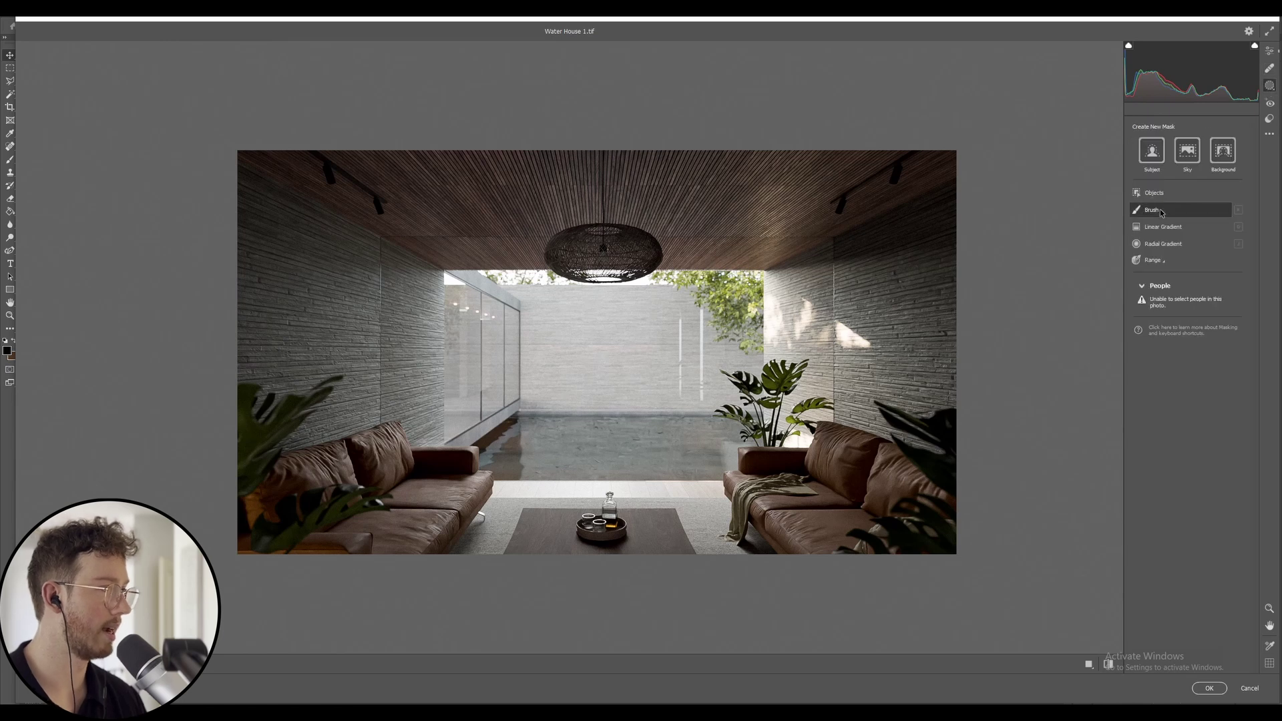
click(1162, 212)
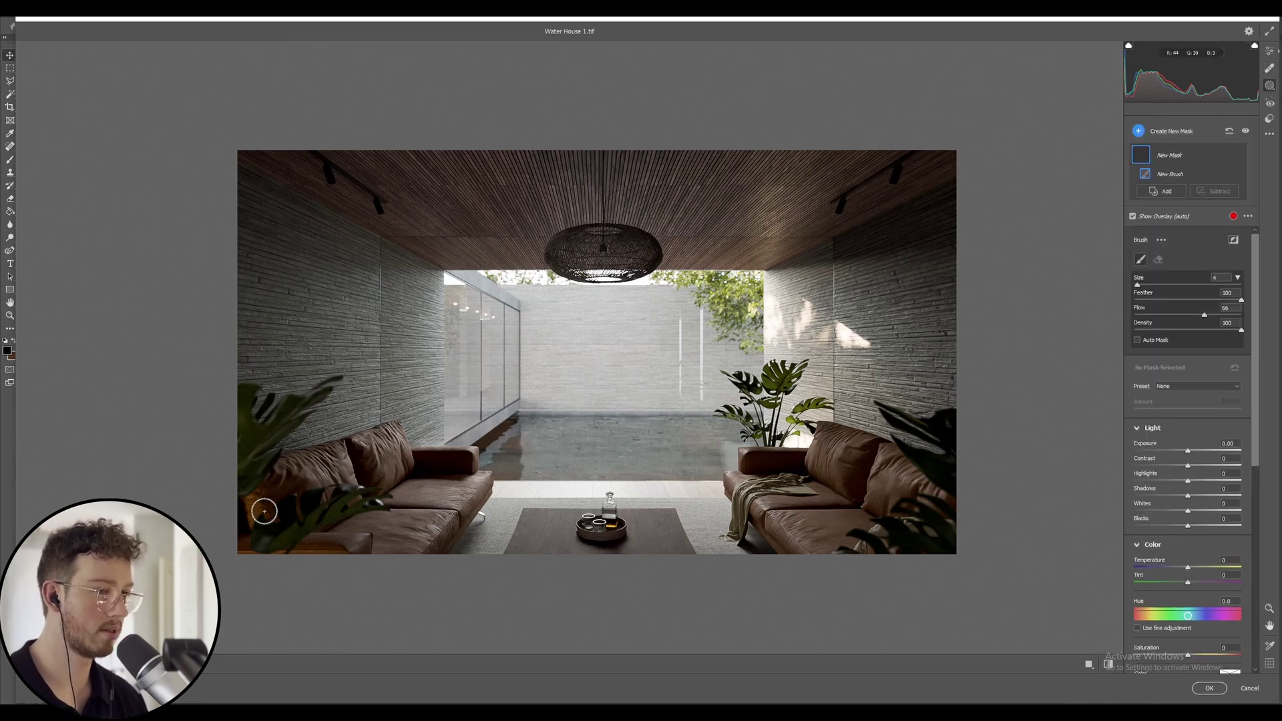
mouse_move(258, 509)
mouse_down()
mouse_move(252, 556)
mouse_move(350, 557)
mouse_move(294, 557)
mouse_move(233, 513)
mouse_move(300, 546)
mouse_move(253, 515)
mouse_move(361, 544)
mouse_up()
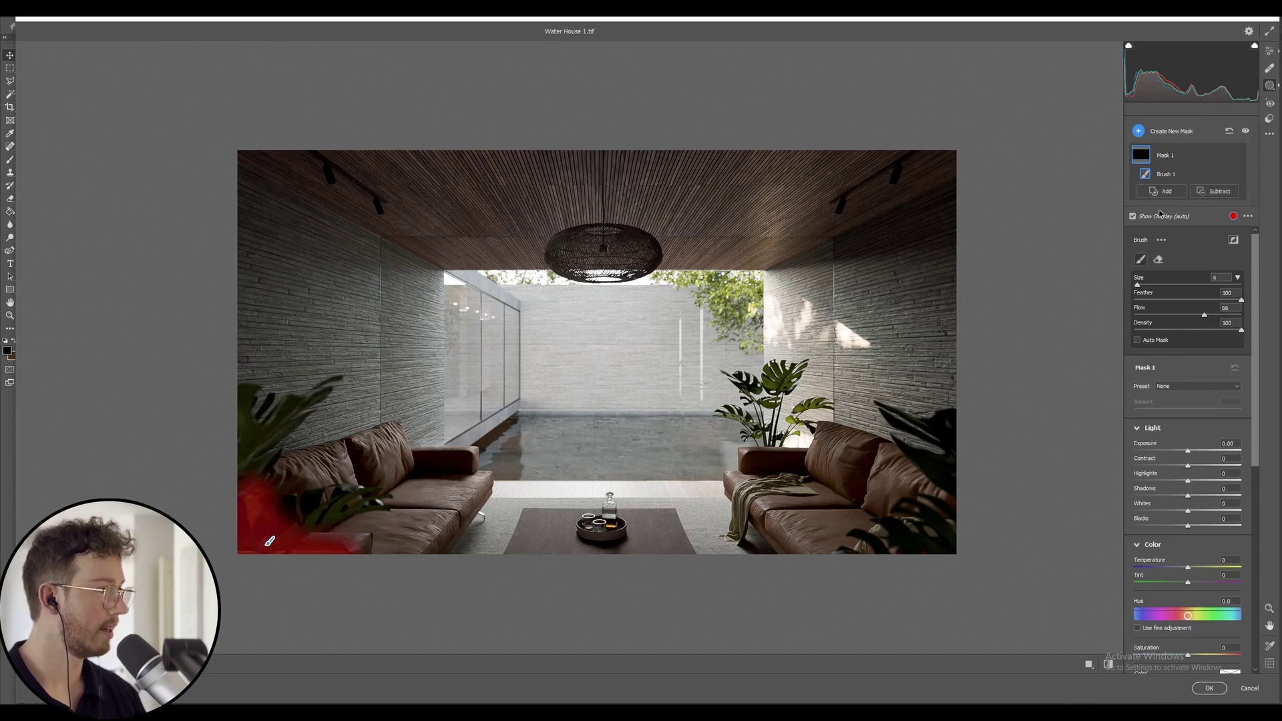
click(1132, 216)
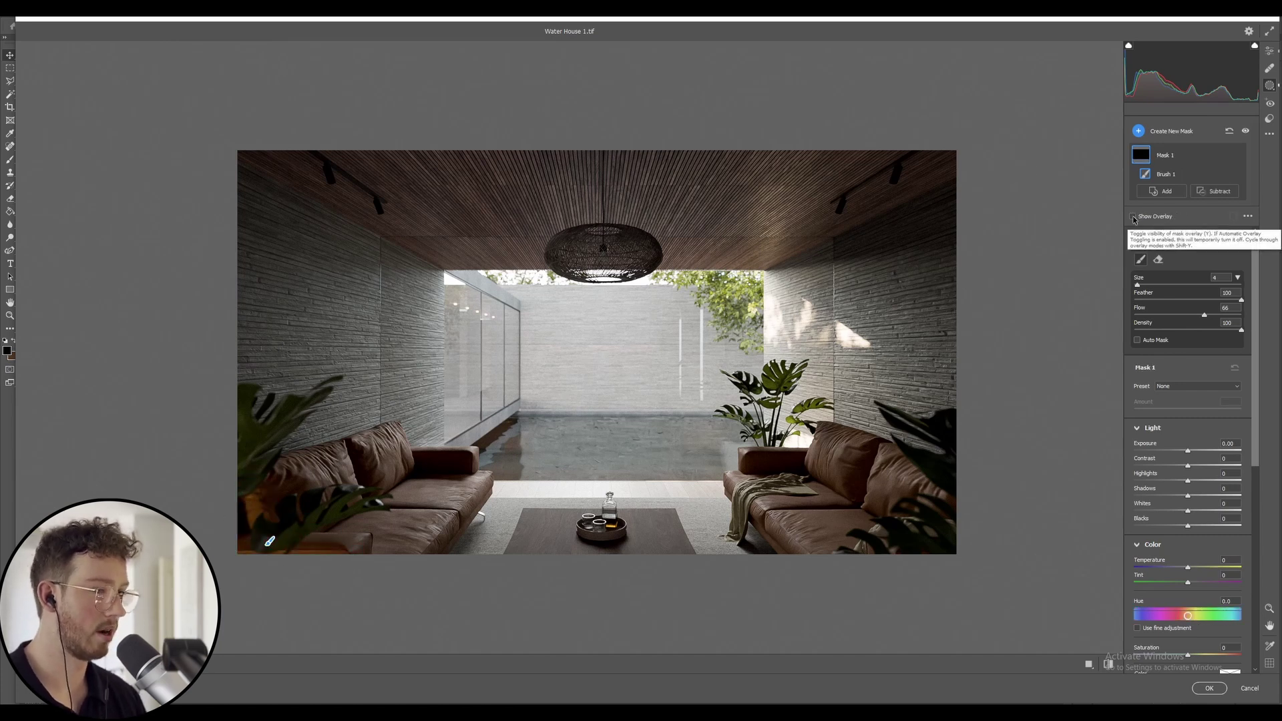
- Give the mask exposure -0.20, whites -21, blacks -9 and saturation -40, comparing before and after
drag(1188, 454, 1175, 455)
scroll(1176, 456, down, 1)
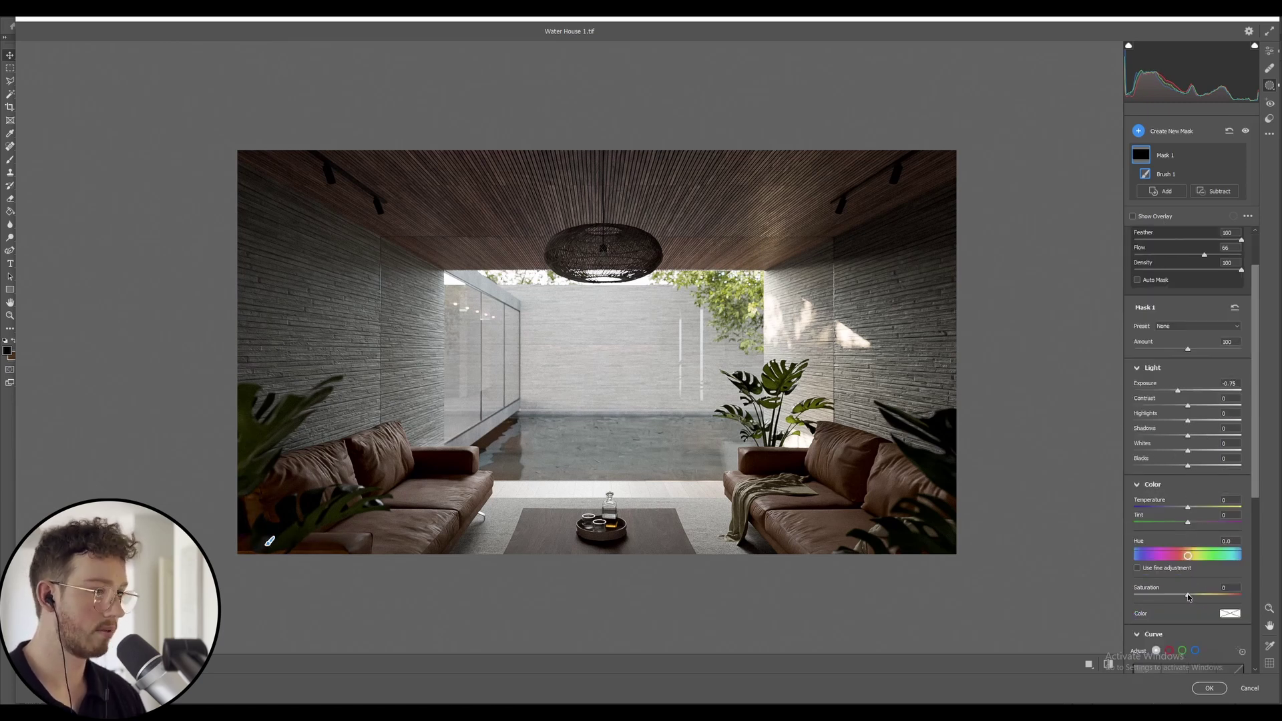
drag(1188, 595, 1146, 596)
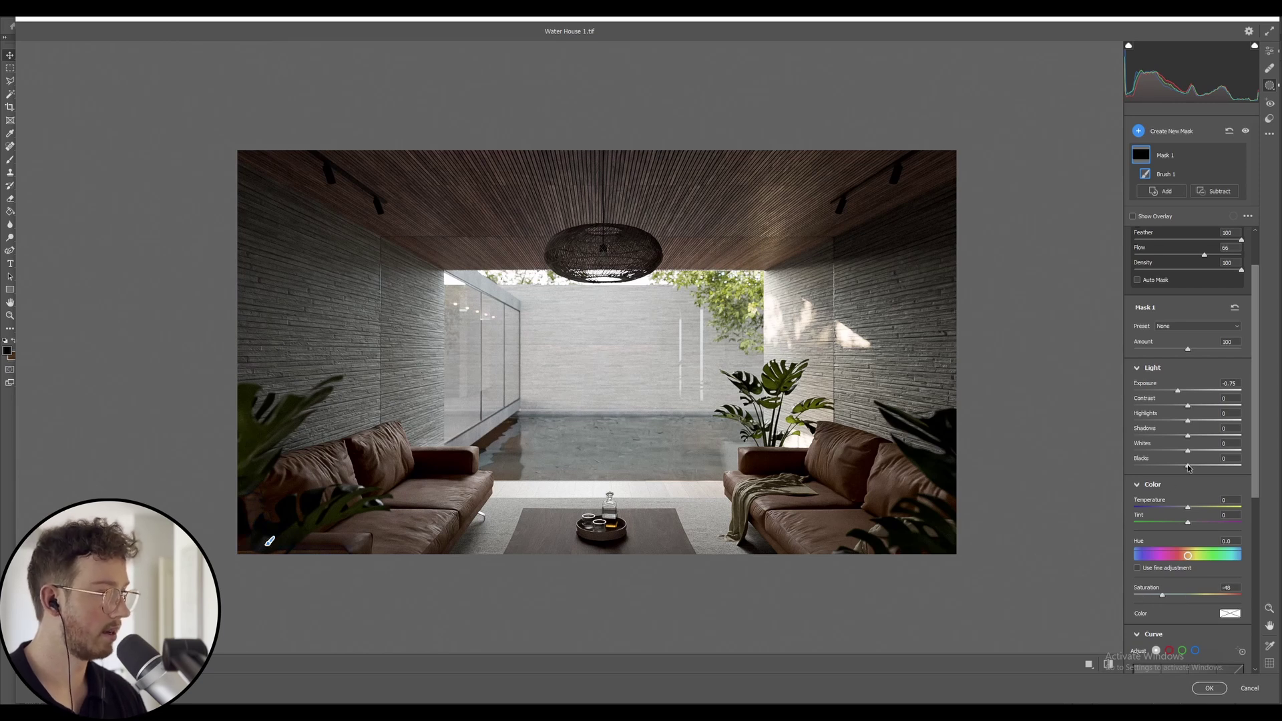
mouse_move(1188, 468)
mouse_down()
mouse_move(1160, 468)
mouse_move(1195, 468)
mouse_move(1182, 473)
mouse_up()
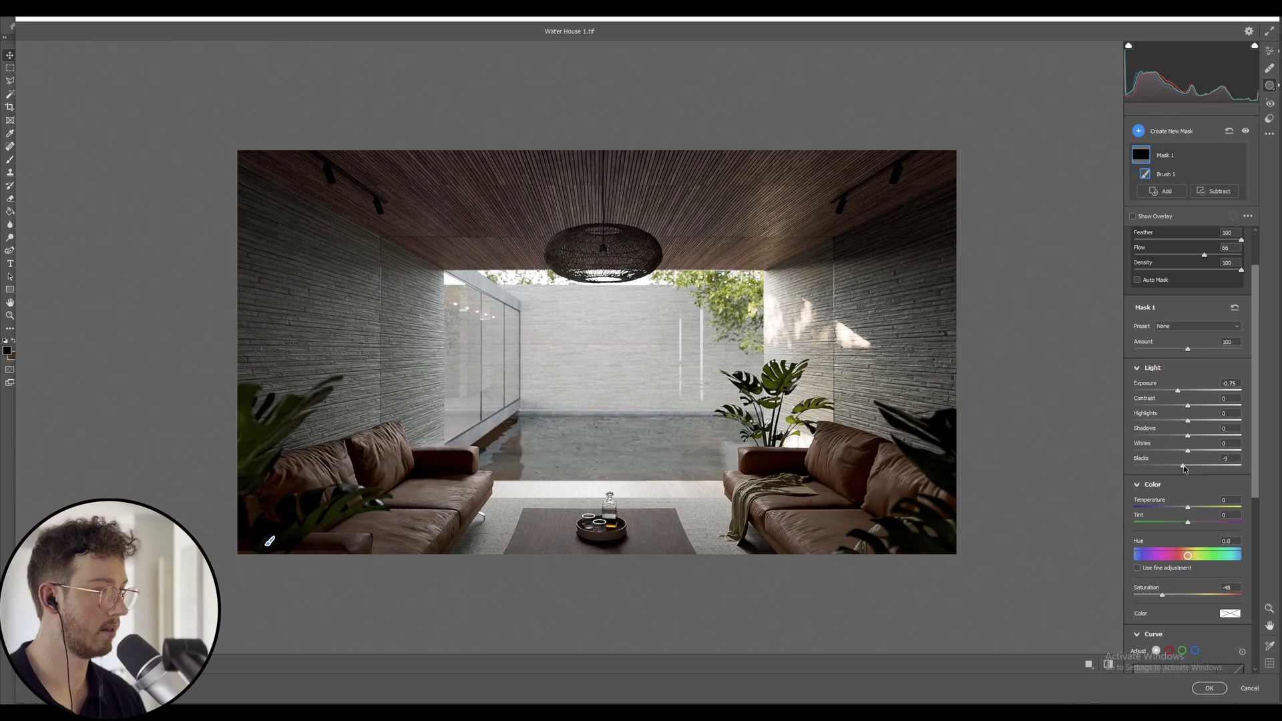
drag(1188, 452, 1150, 454)
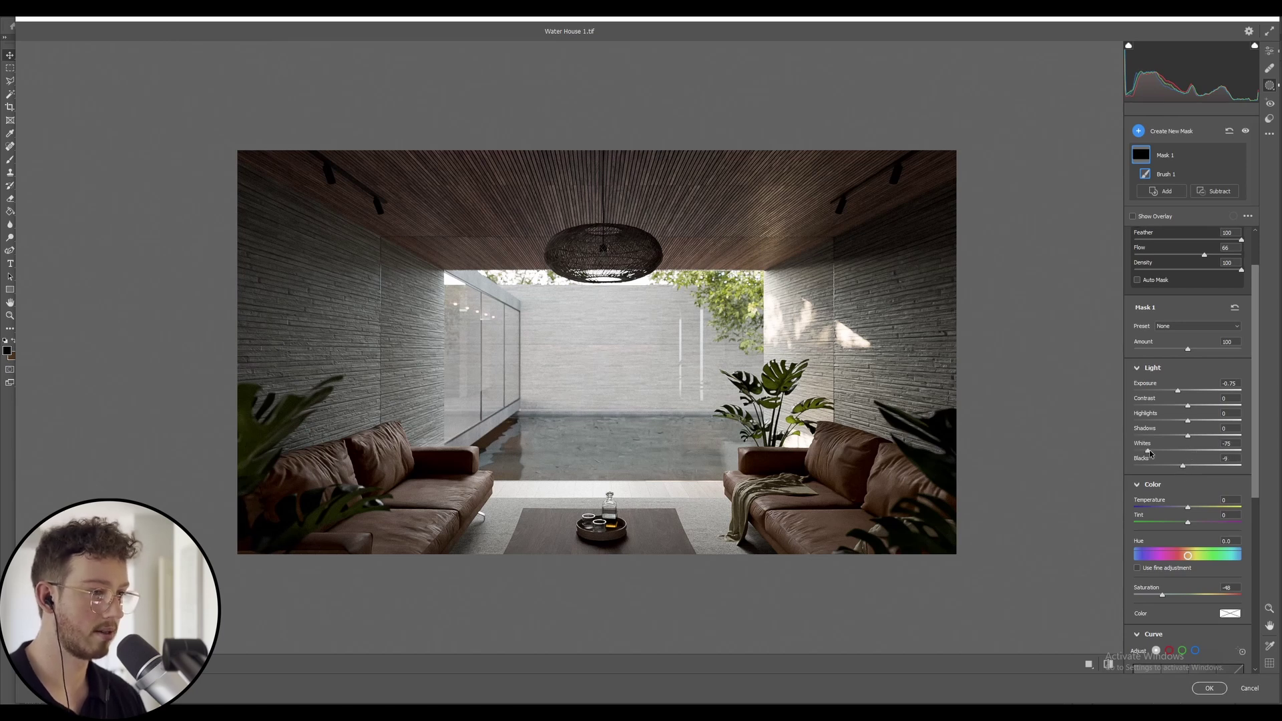
drag(1177, 392, 1184, 394)
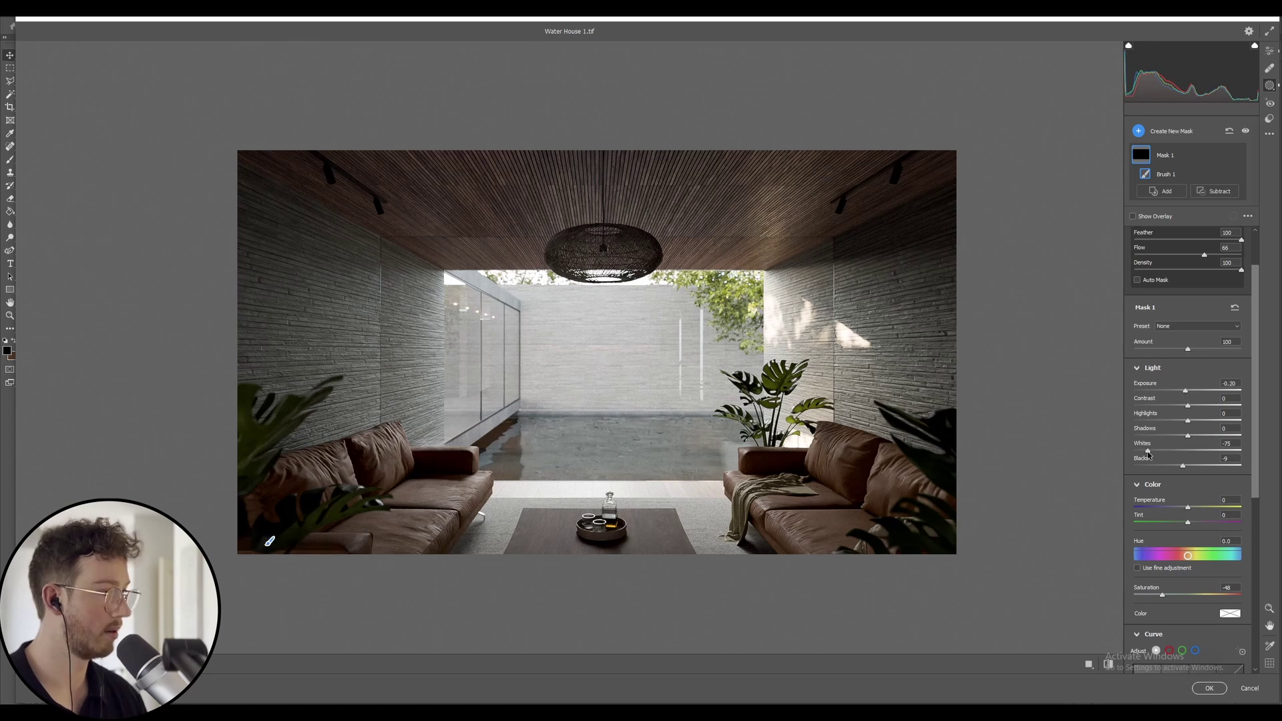
drag(1148, 453, 1177, 453)
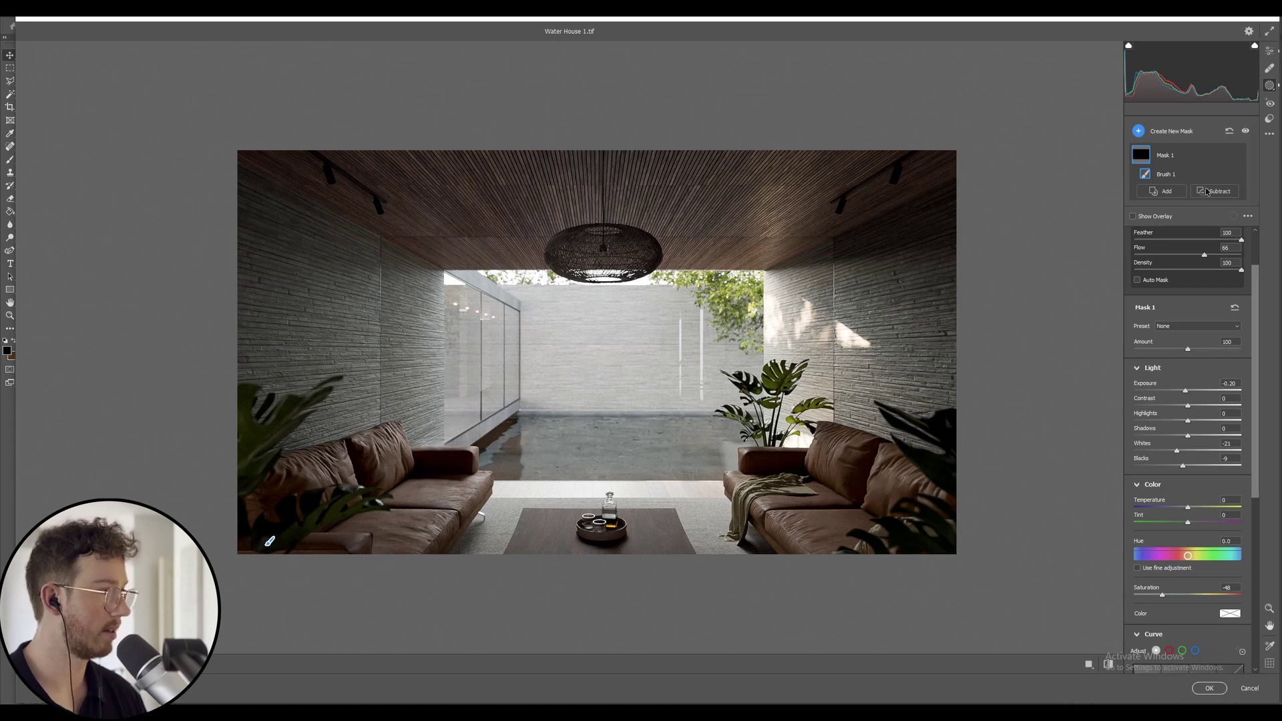
click(1238, 155)
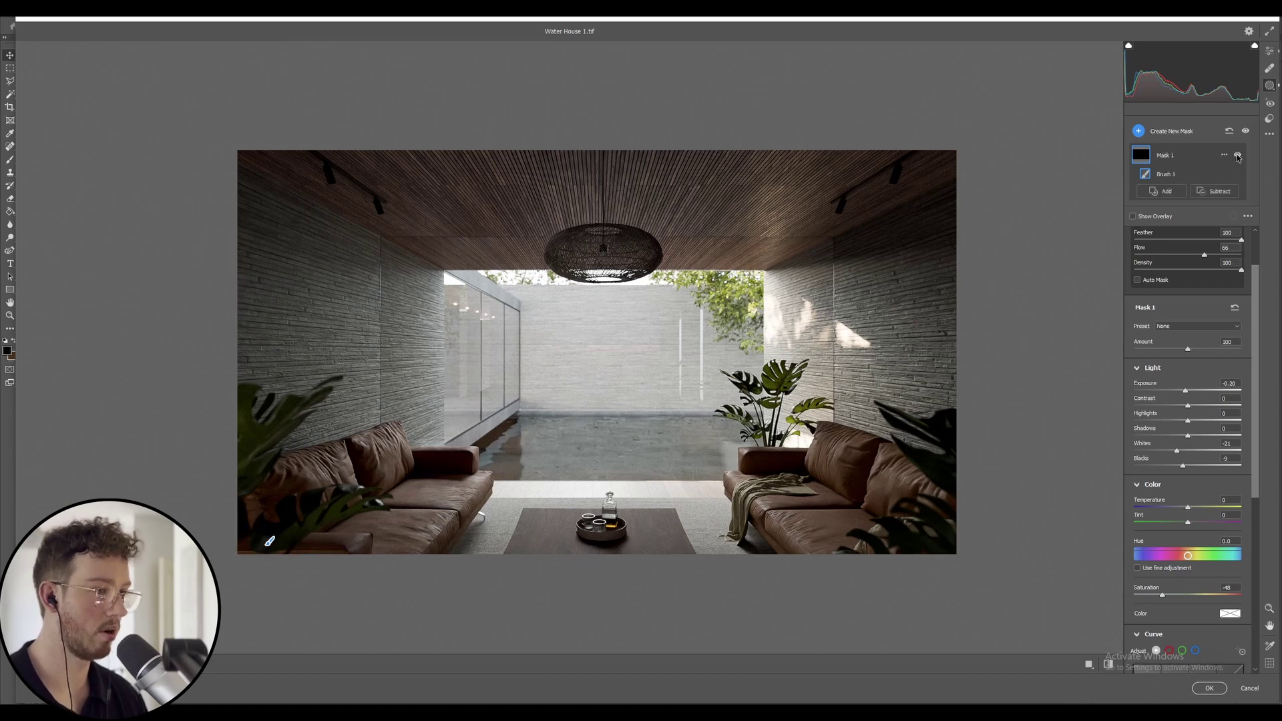
click(1237, 156)
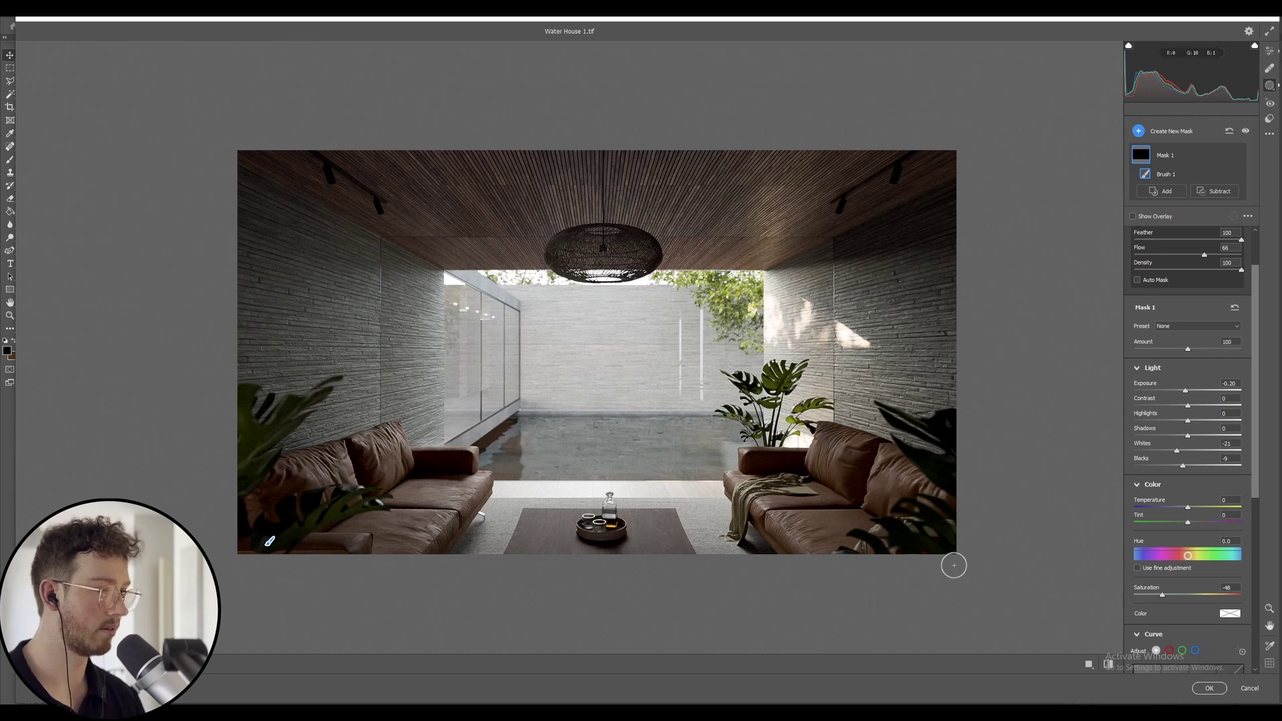
- Commit the Camera Raw grade as a smart filter on Layer 0 and toggle it once
click(1210, 689)
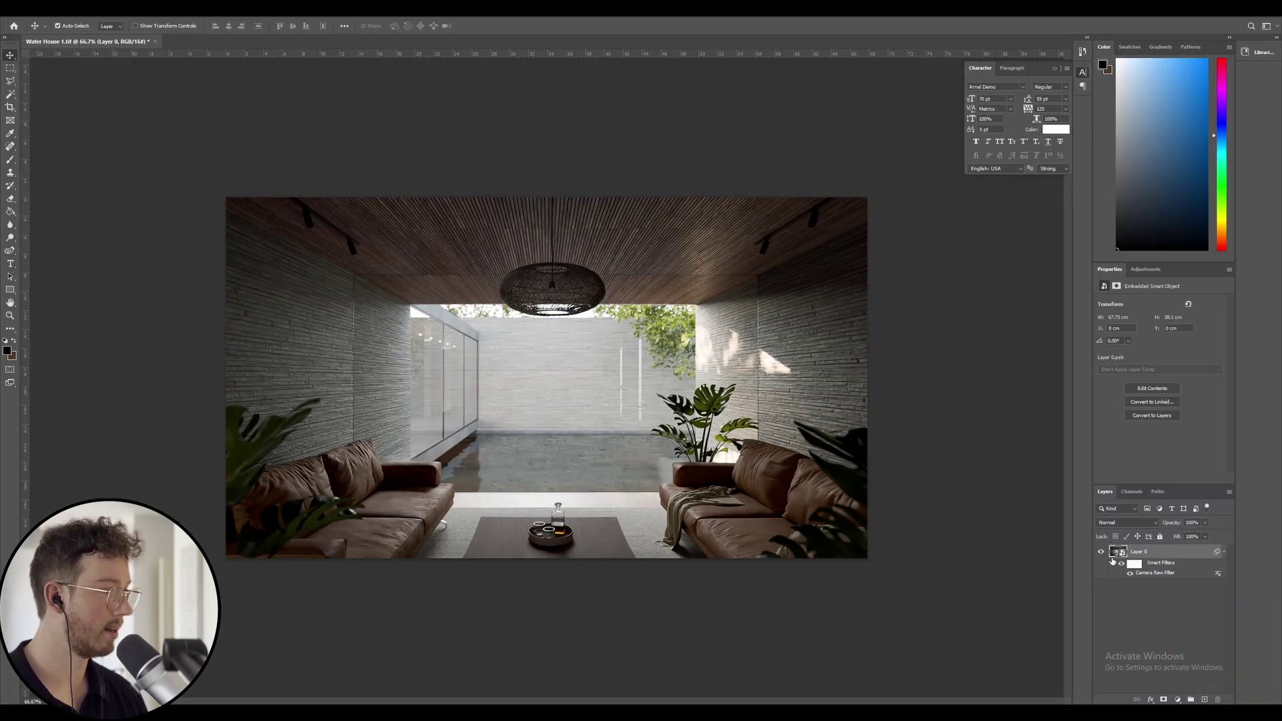
click(1123, 565)
click(1123, 565)
click(1123, 565)
click(1124, 565)
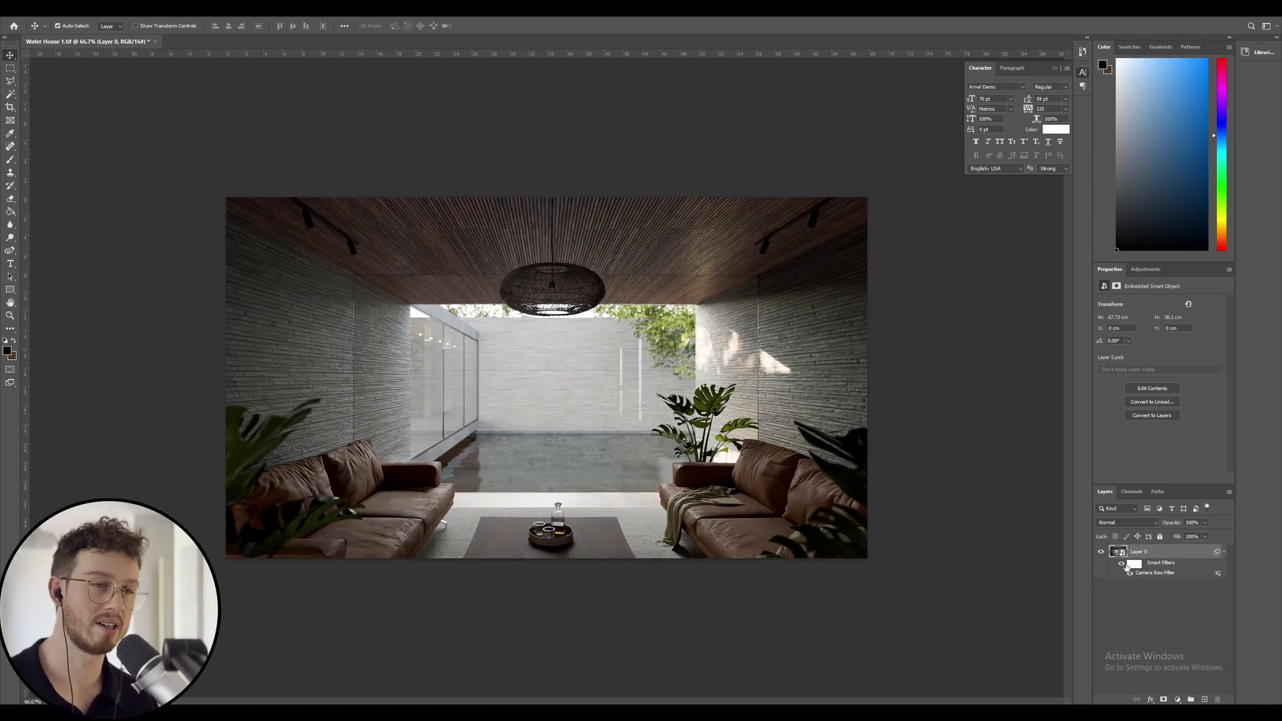
- Repeatedly toggle the Camera Raw smart filter to compare before and after, leaving it on
click(1123, 565)
click(1123, 565)
click(1123, 565)
right_click(1123, 566)
key(Escape)
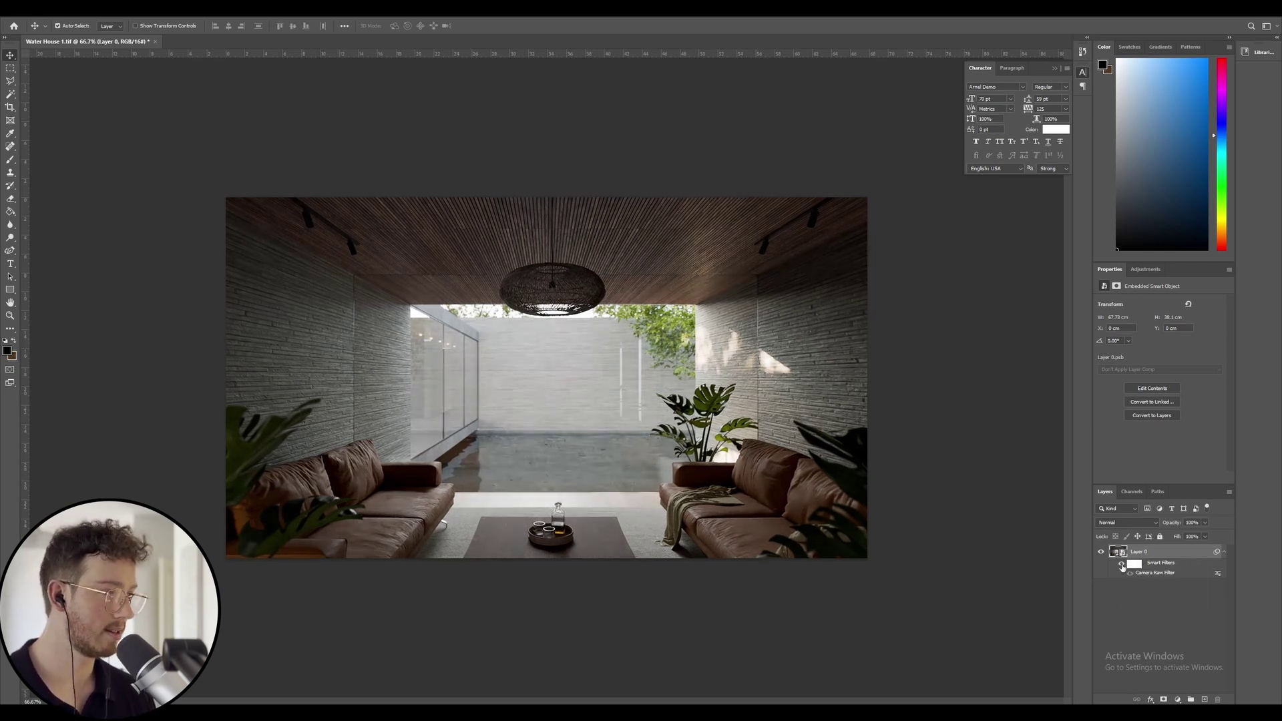
click(1122, 565)
click(1122, 565)
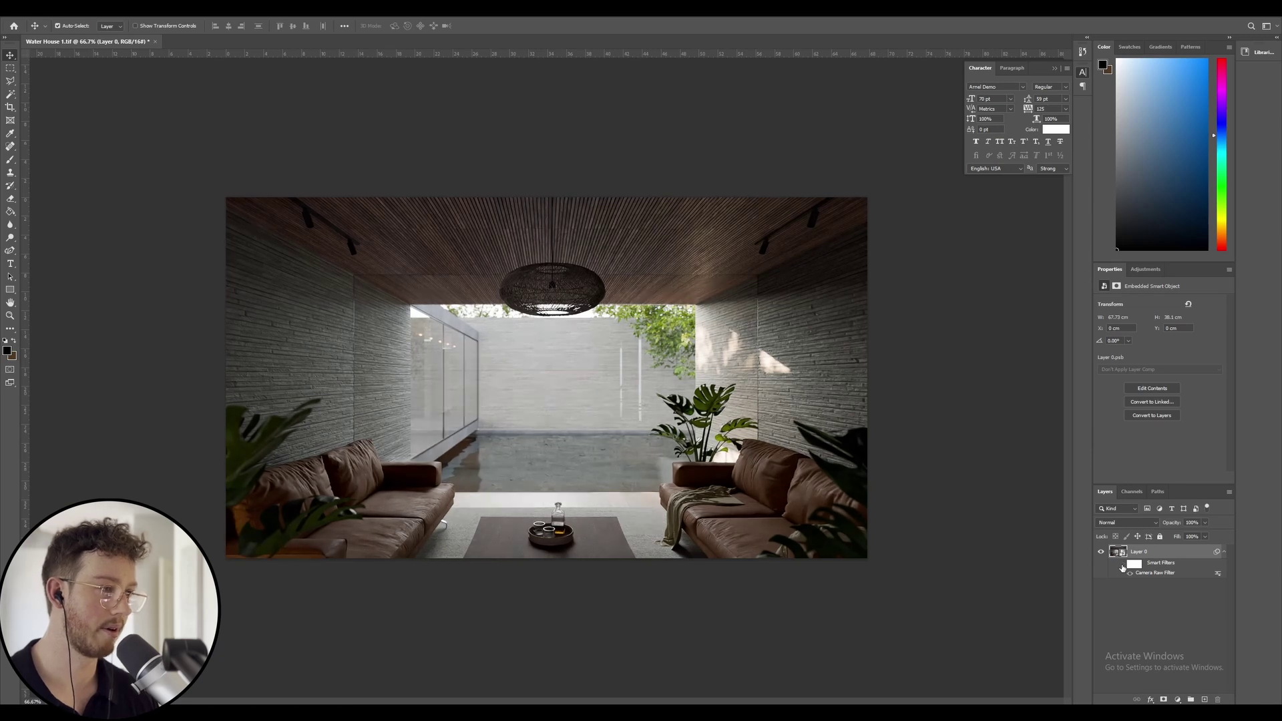
click(1122, 565)
click(1123, 565)
click(1123, 565)
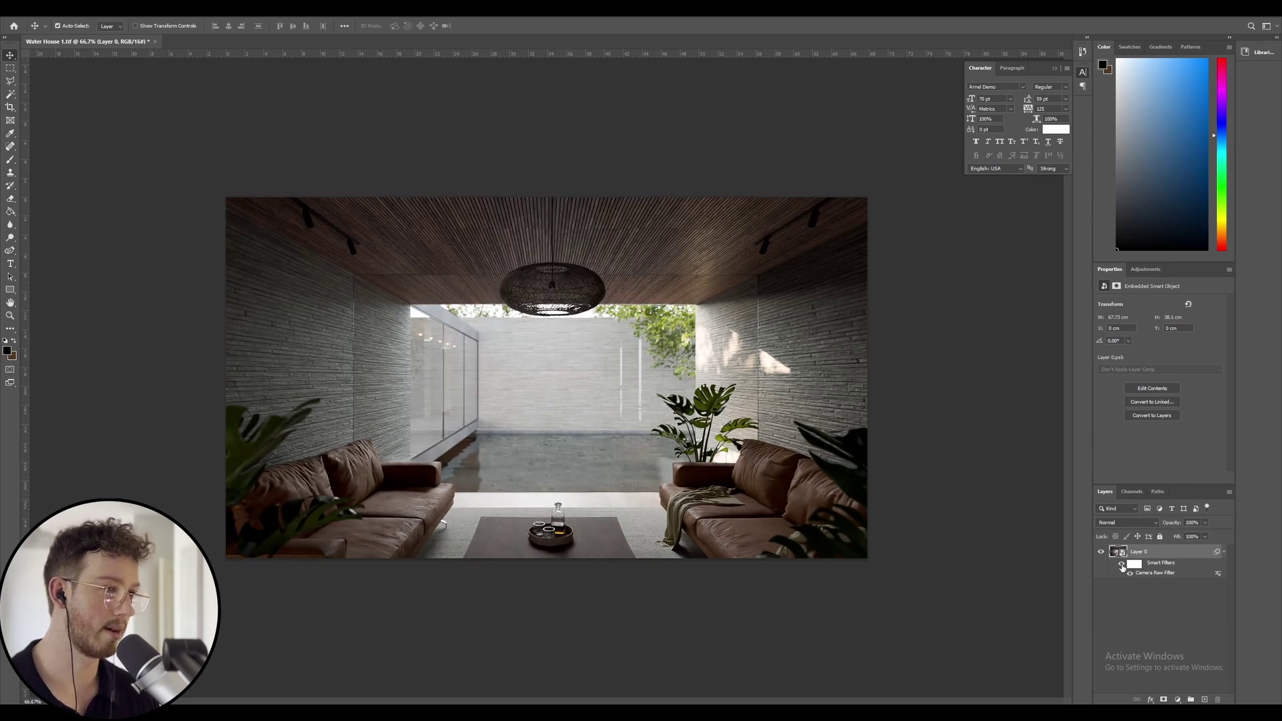
click(1123, 565)
click(1122, 564)
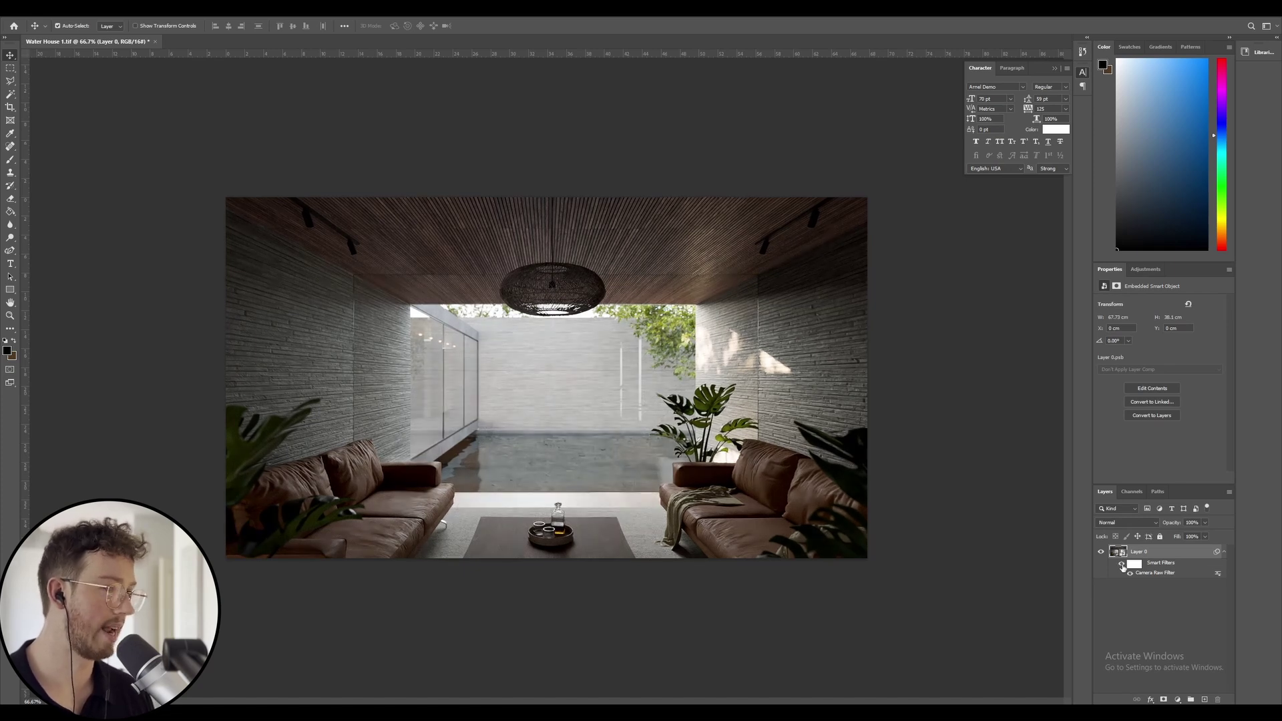
click(1122, 565)
click(1123, 565)
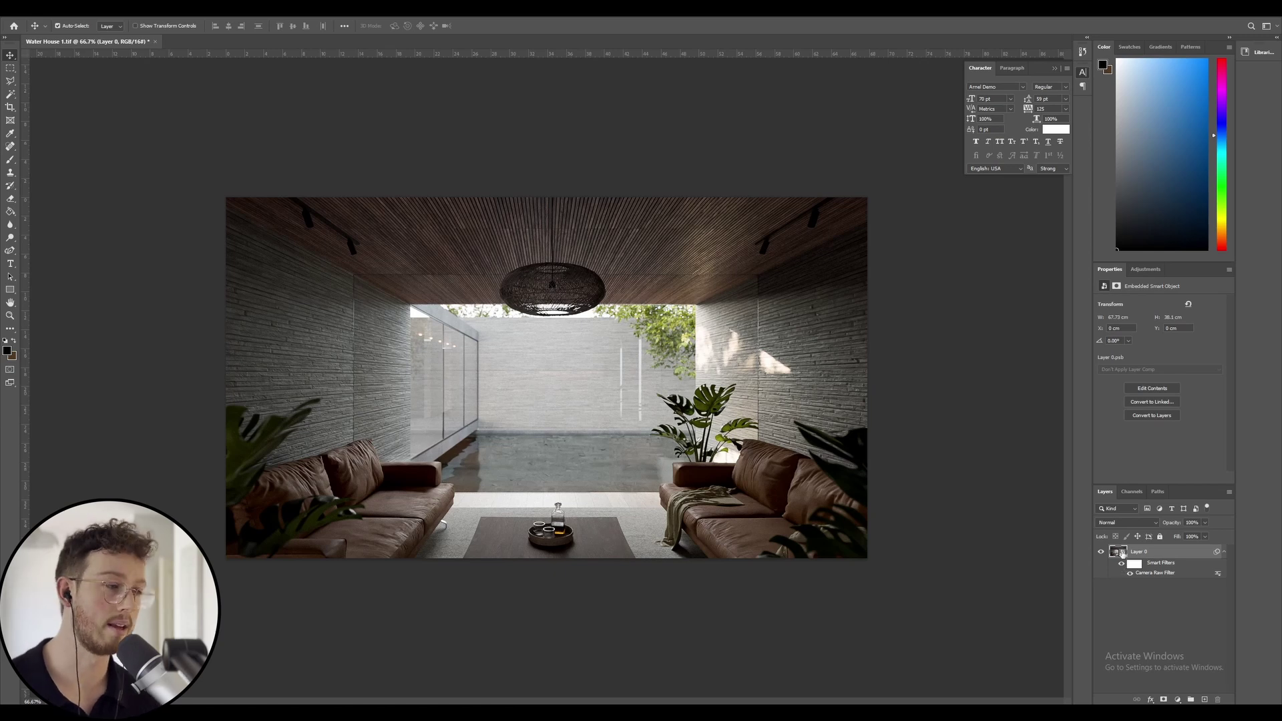